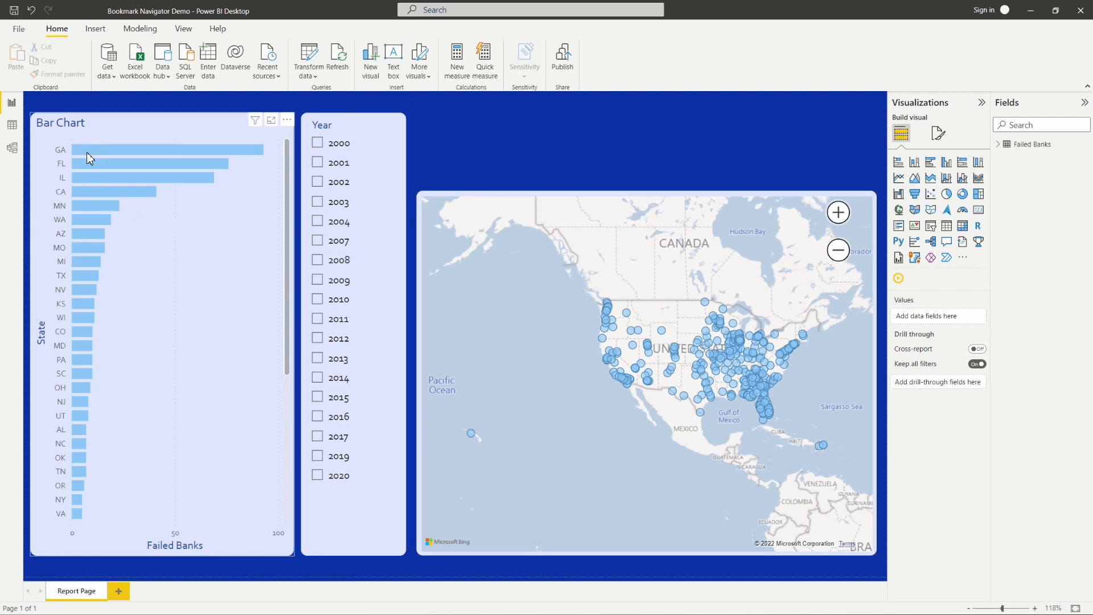
Filter the report to the state GA in the bar chart and the year 2010 in the Year slicer.
mouse_move(87, 158)
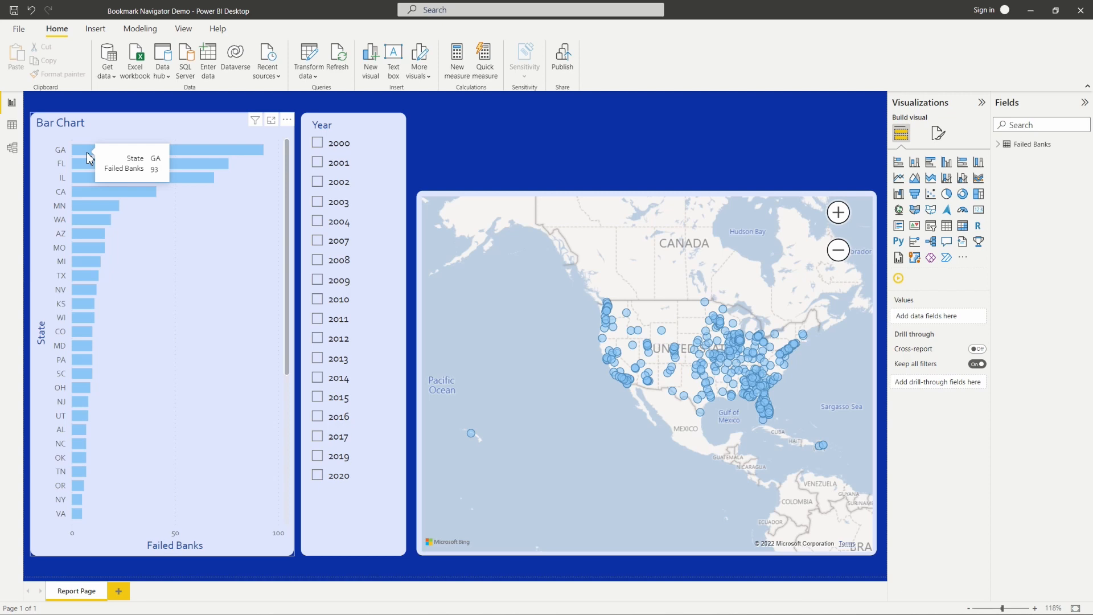
click(88, 156)
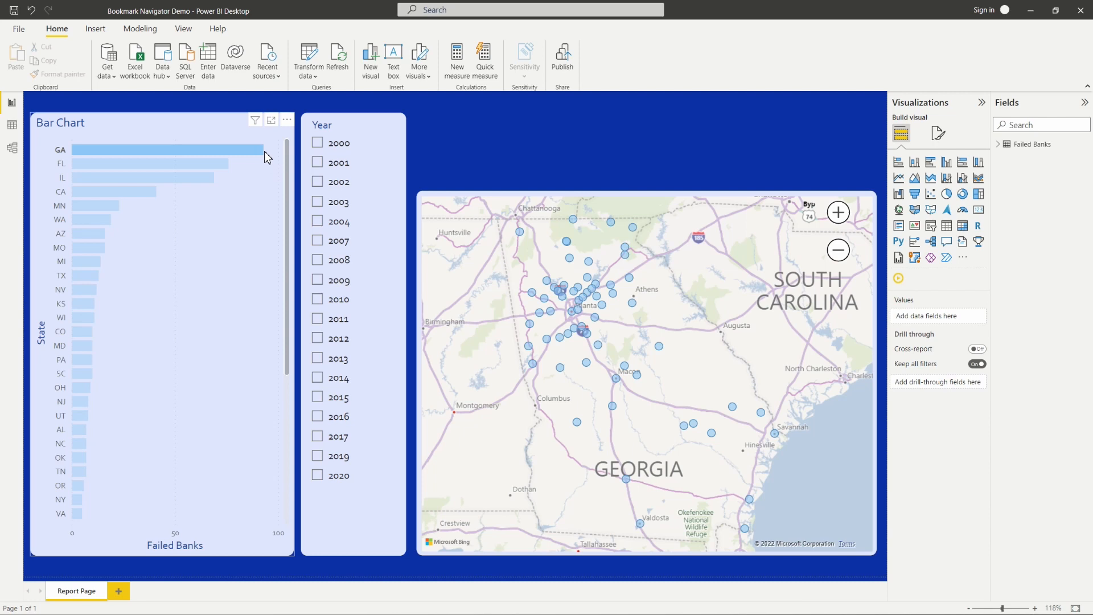
click(317, 300)
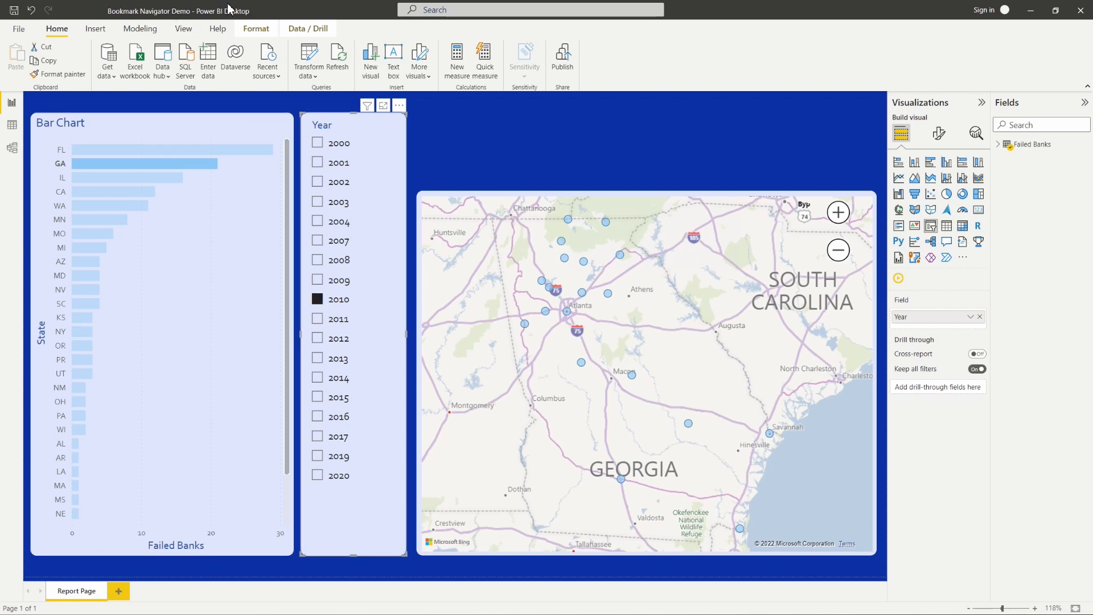
Show the Bookmarks pane and collapse the Visualizations and Fields panes.
click(183, 29)
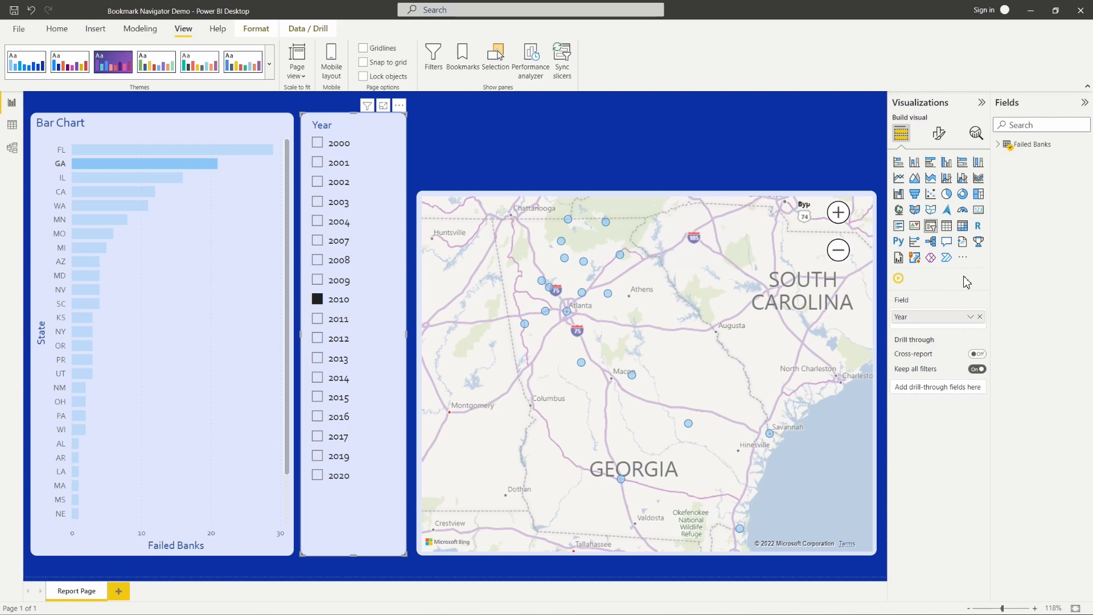
click(433, 63)
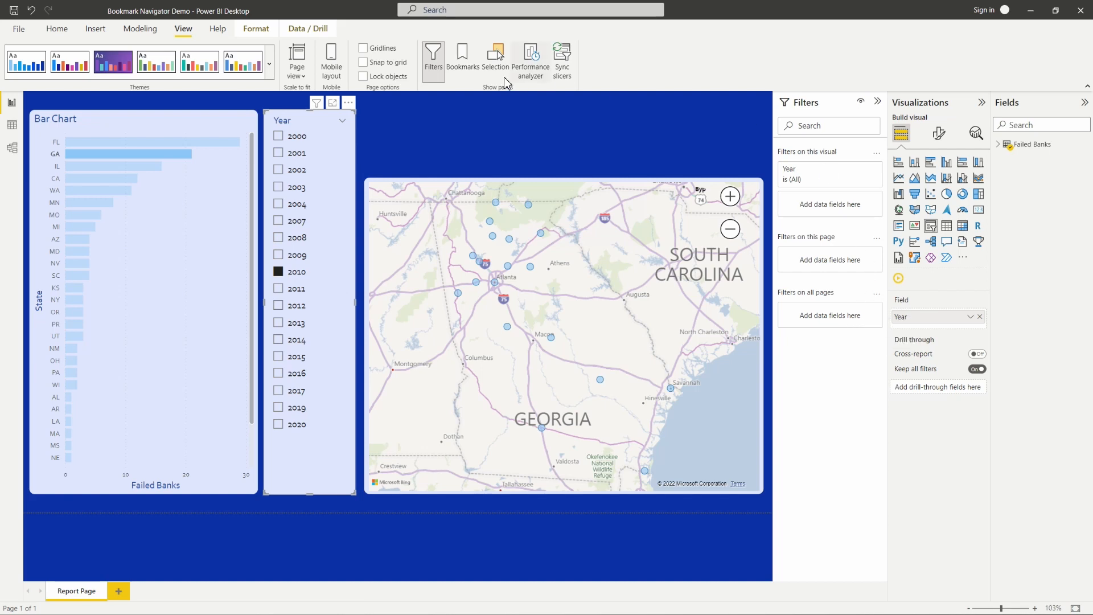
click(433, 61)
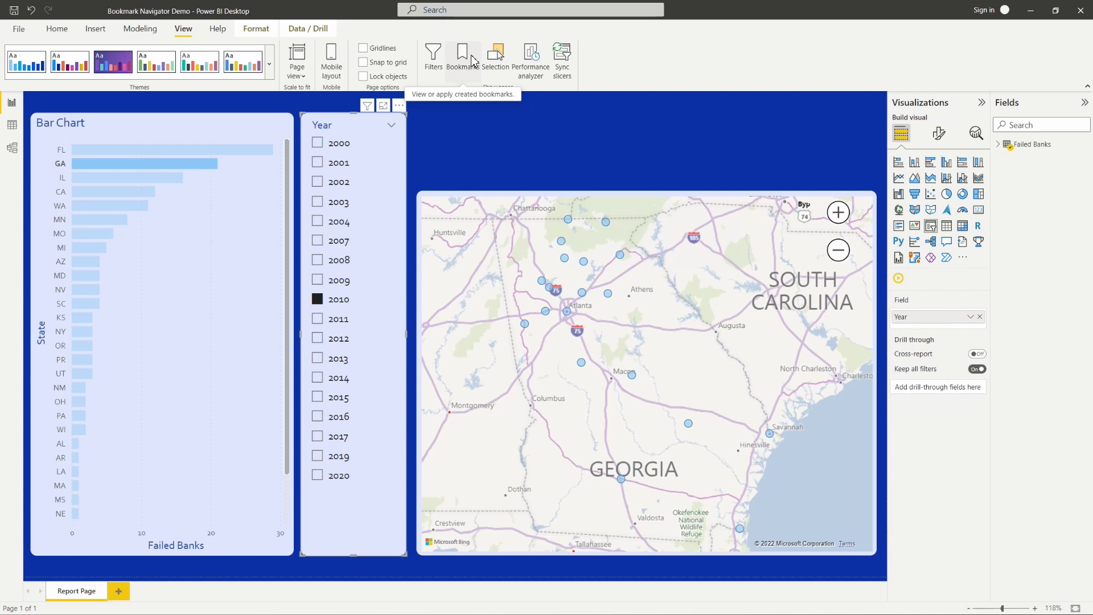
click(462, 59)
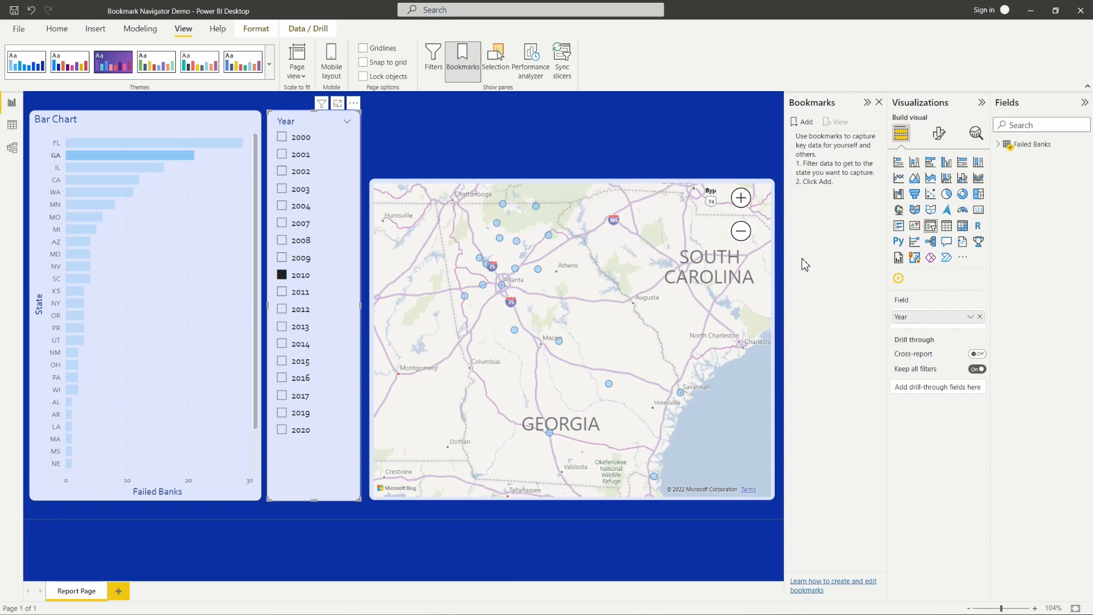
click(982, 104)
click(1085, 103)
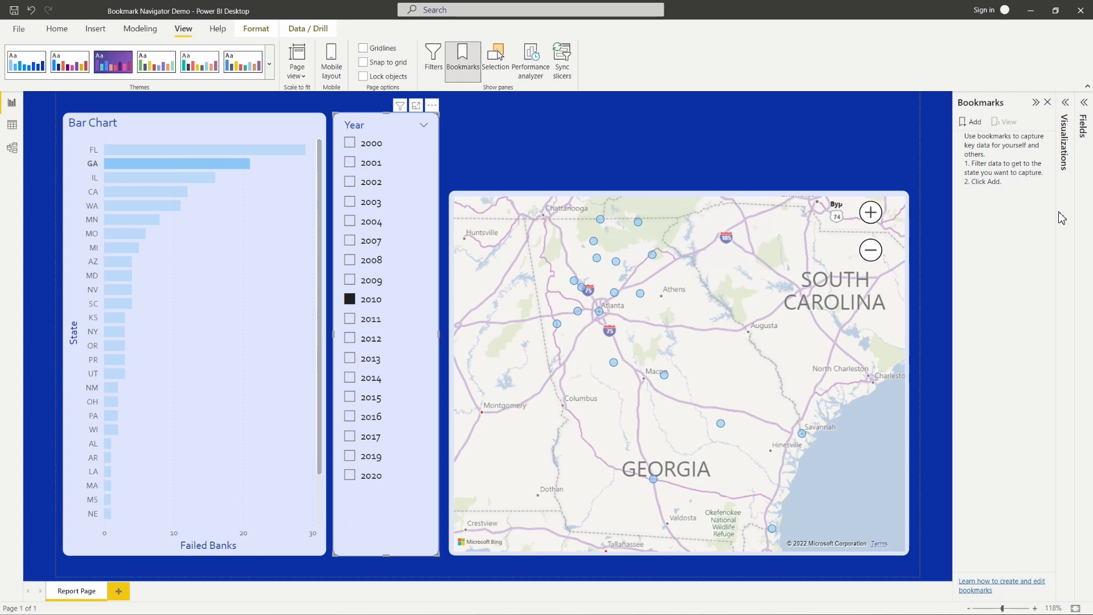
Save the current filtered view as a bookmark named "GA 2010" and apply it.
click(972, 122)
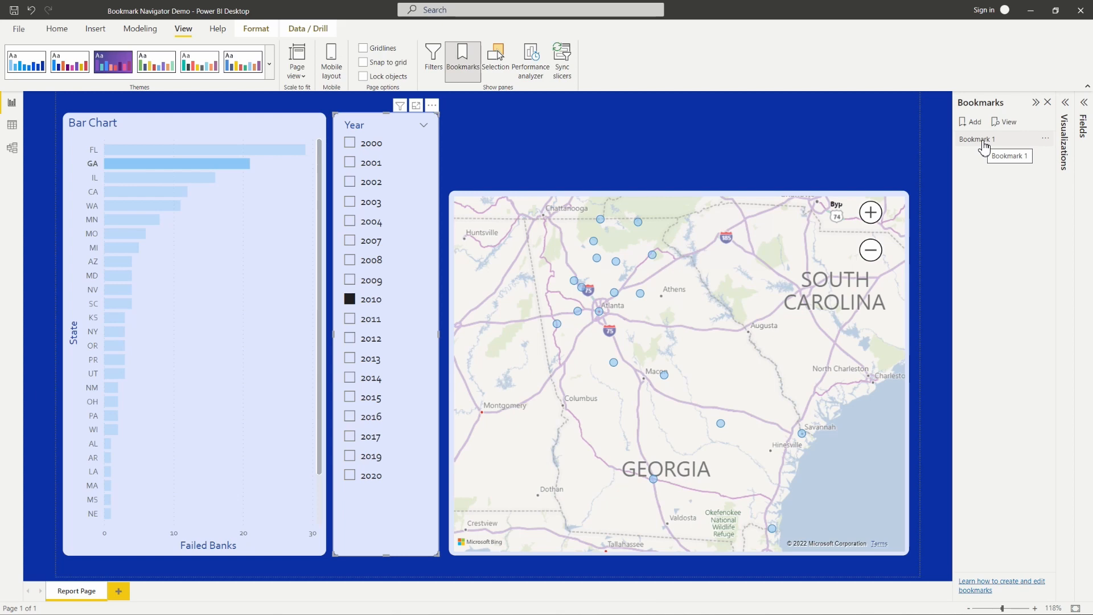
double_click(982, 141)
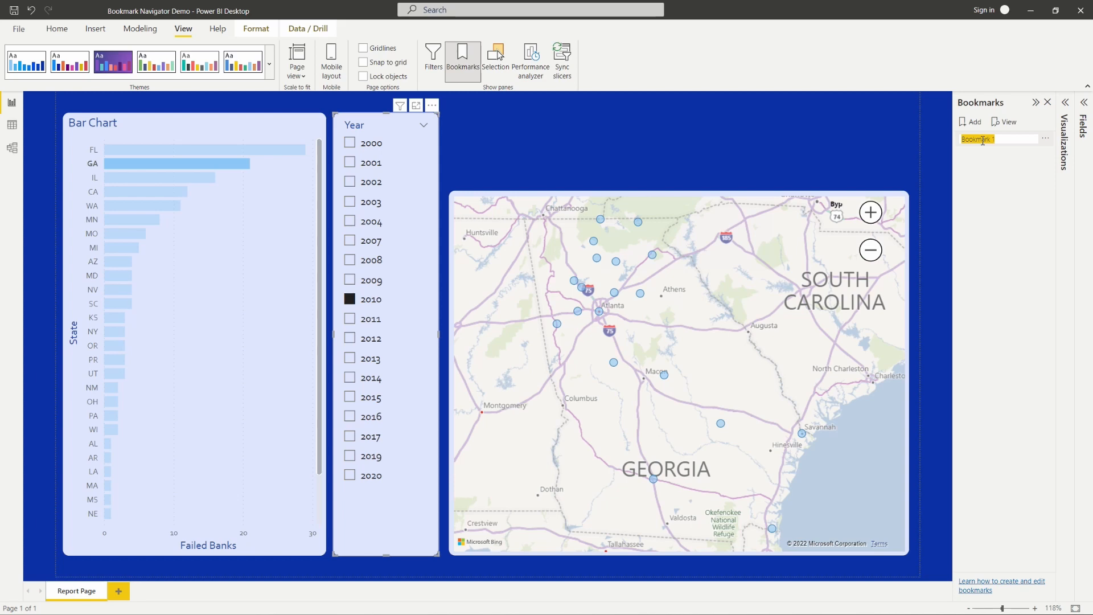
text(GA 2010)
key(Return)
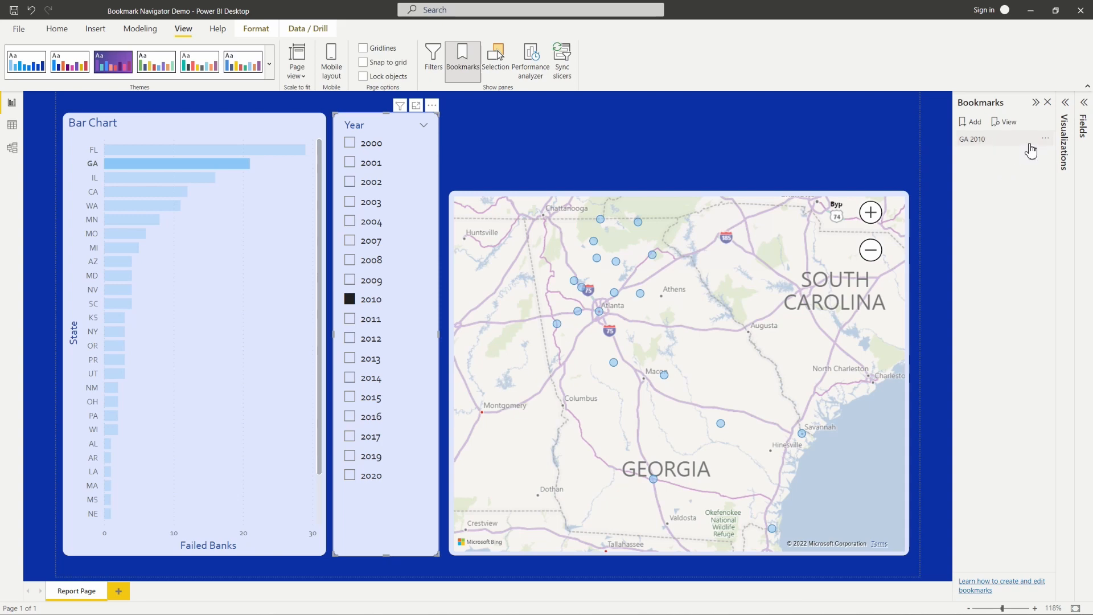
click(1030, 142)
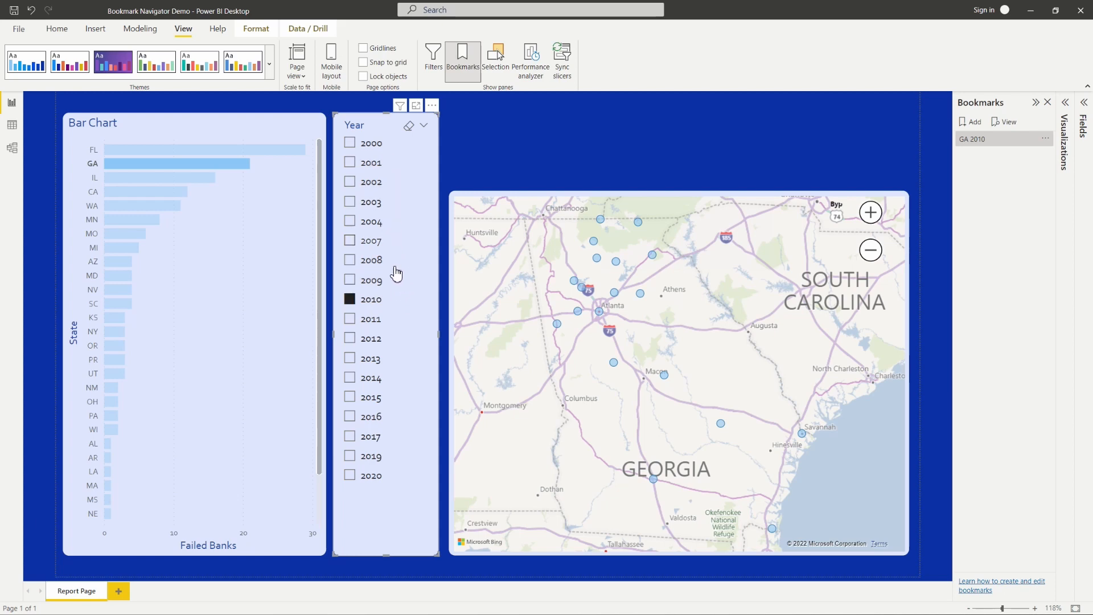
Clear the GA and 2010 selections, and filter the report to the state FL and the year 2009.
click(351, 299)
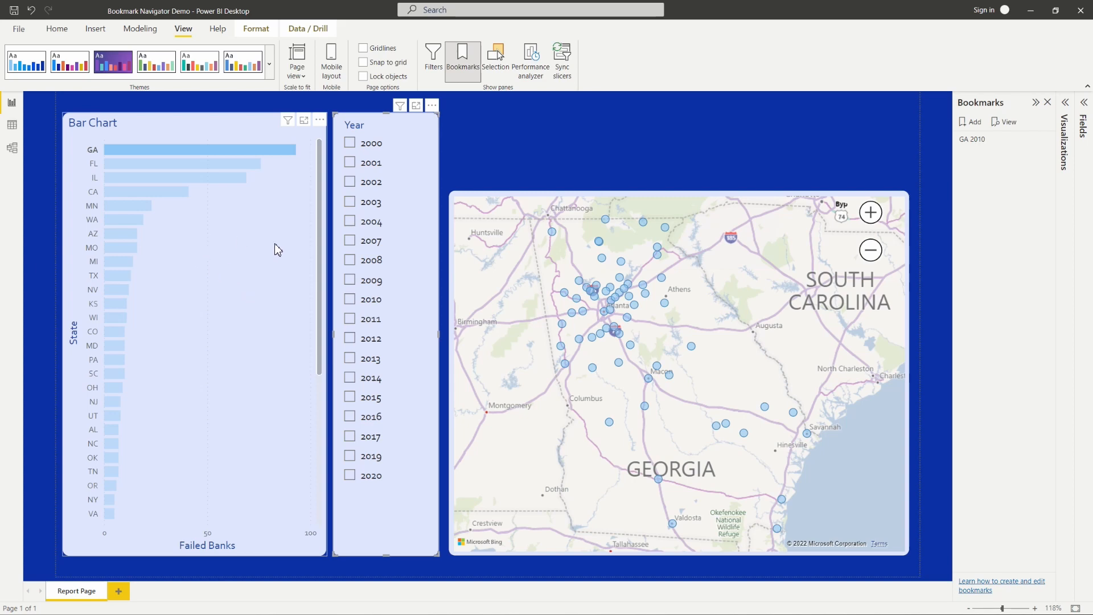
click(237, 270)
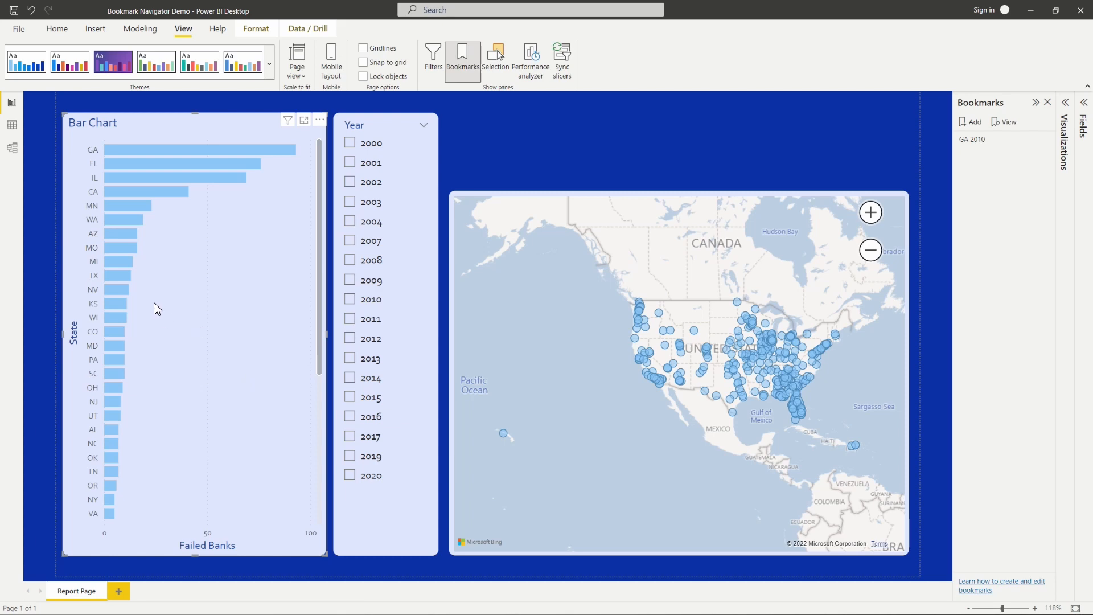
click(135, 165)
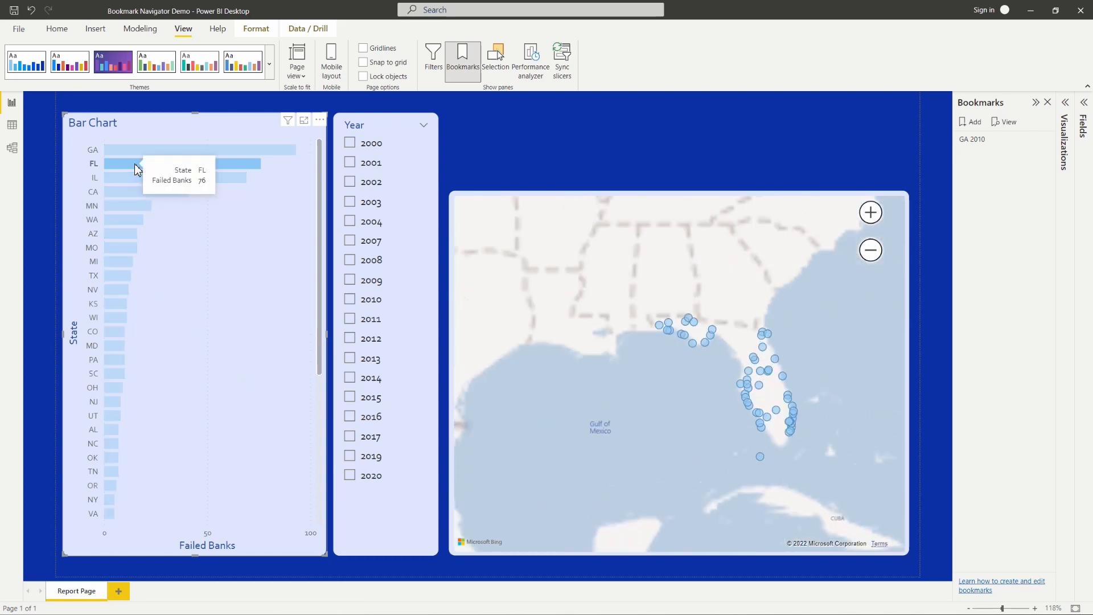
click(351, 281)
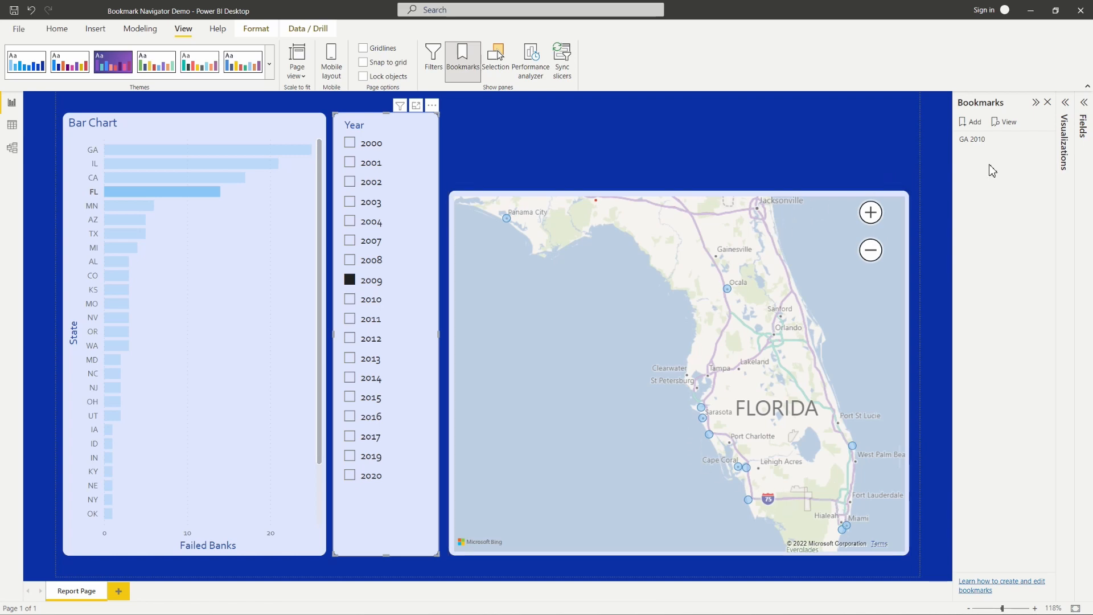
Save the current filtered view as a new bookmark named "FL 2009".
click(980, 126)
click(992, 153)
double_click(993, 152)
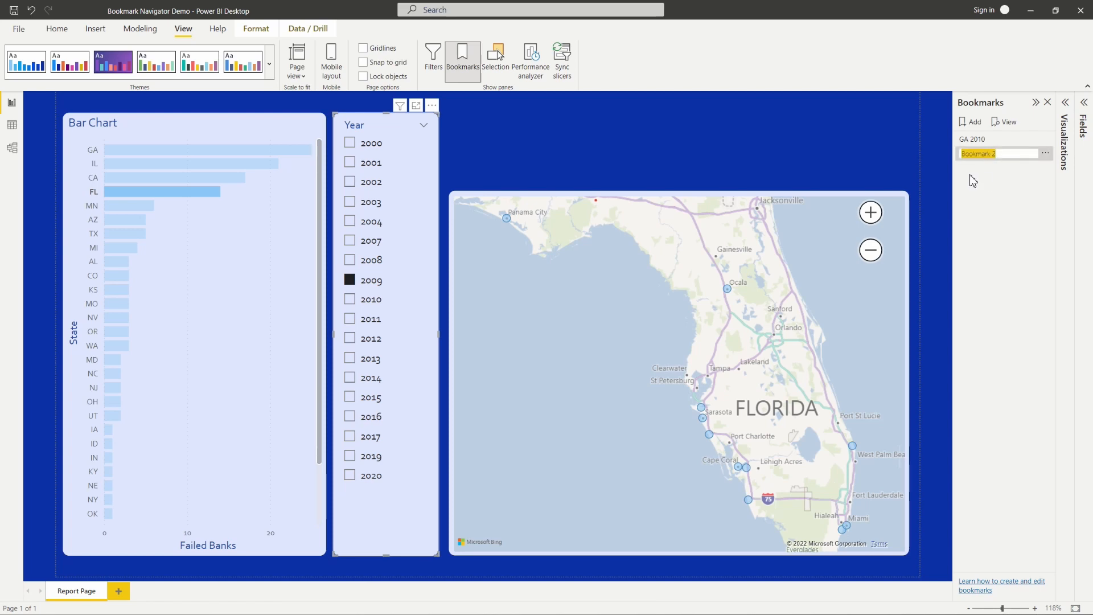
text(FL)
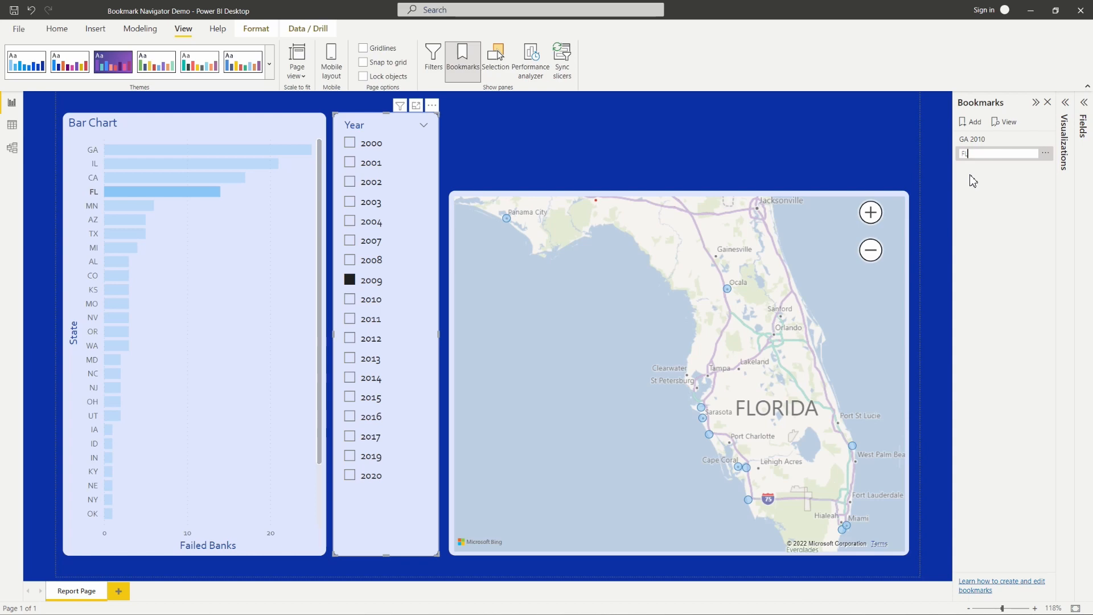
text( 2009)
key(Return)
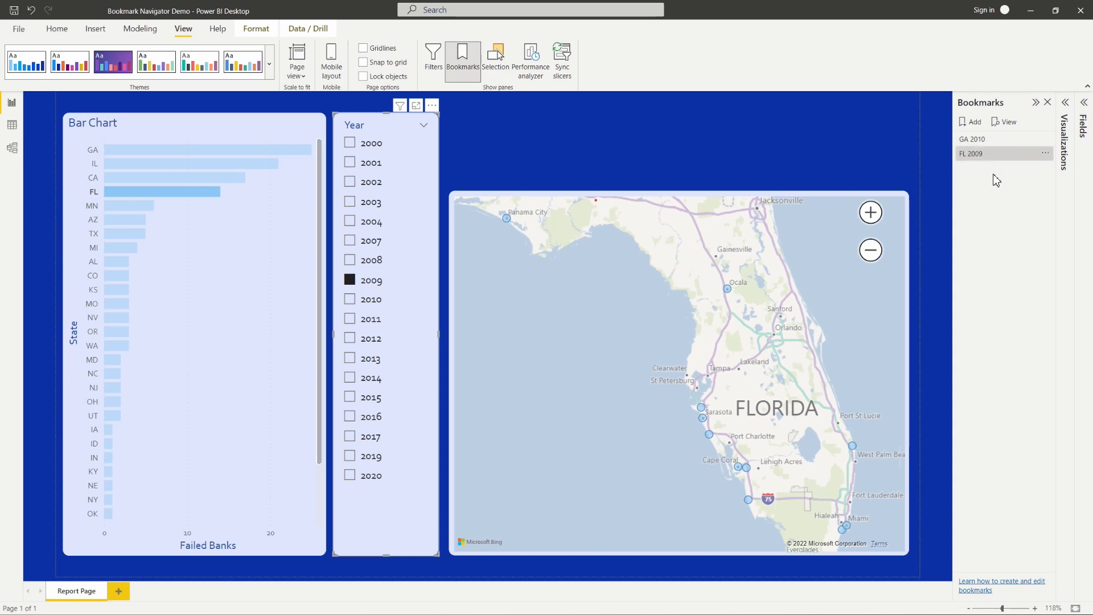
Switch between the GA 2010 and FL 2009 bookmarks to check the view each one restores.
click(997, 155)
click(994, 141)
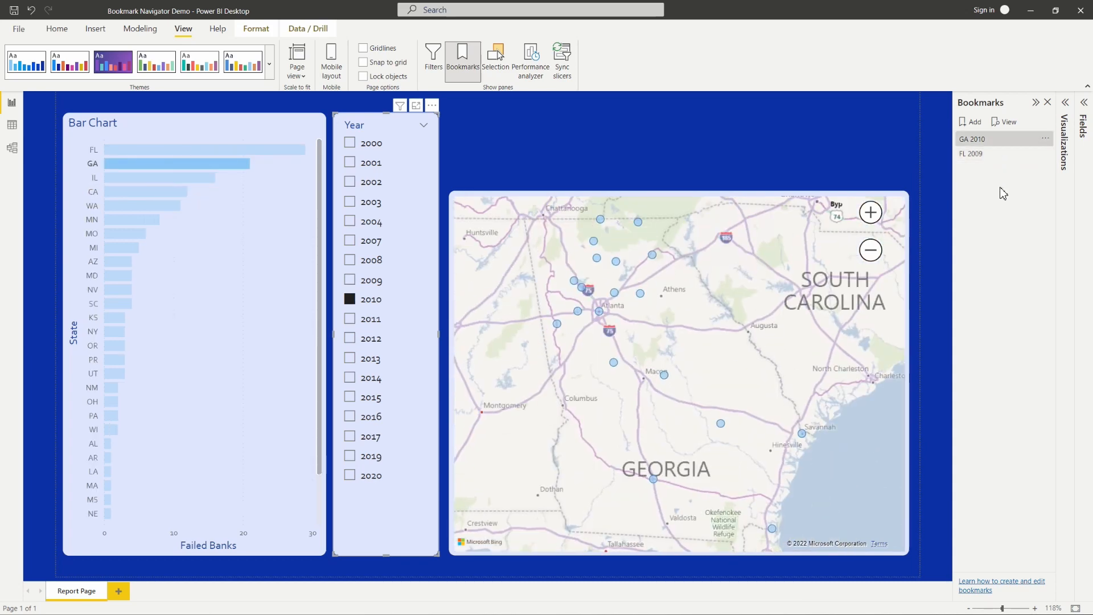
click(990, 155)
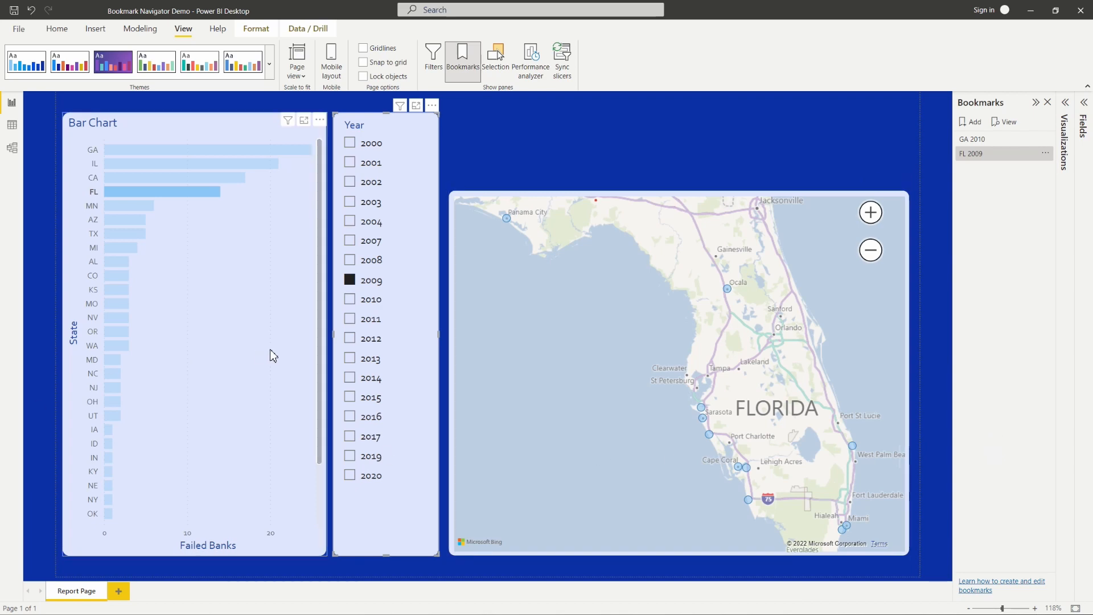
Clear the FL and 2009 selections, and filter the report to the state IL and the year 2011.
click(410, 127)
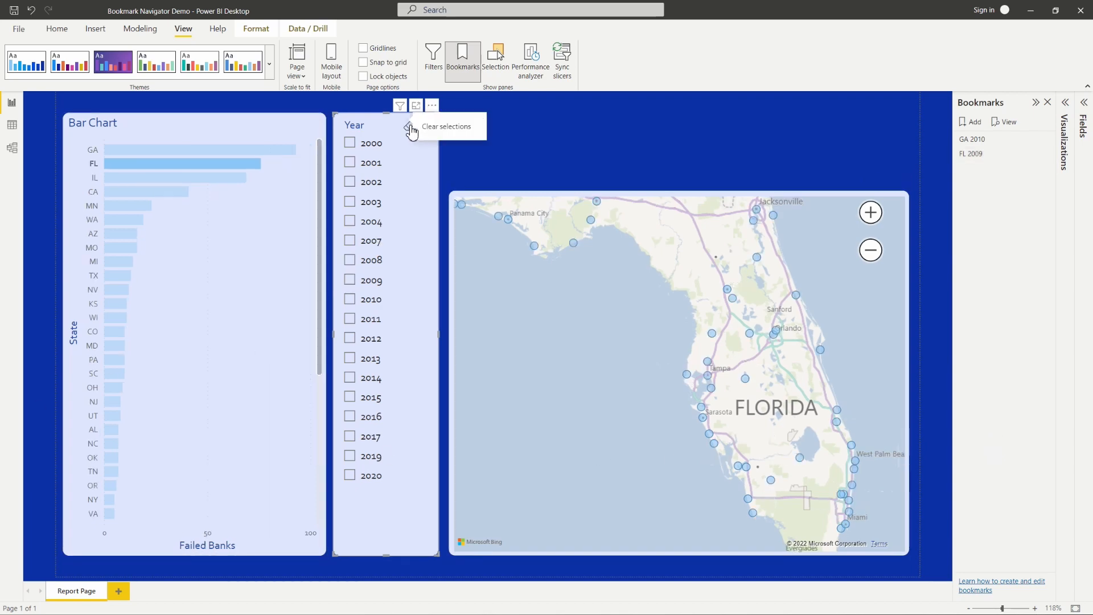
click(223, 213)
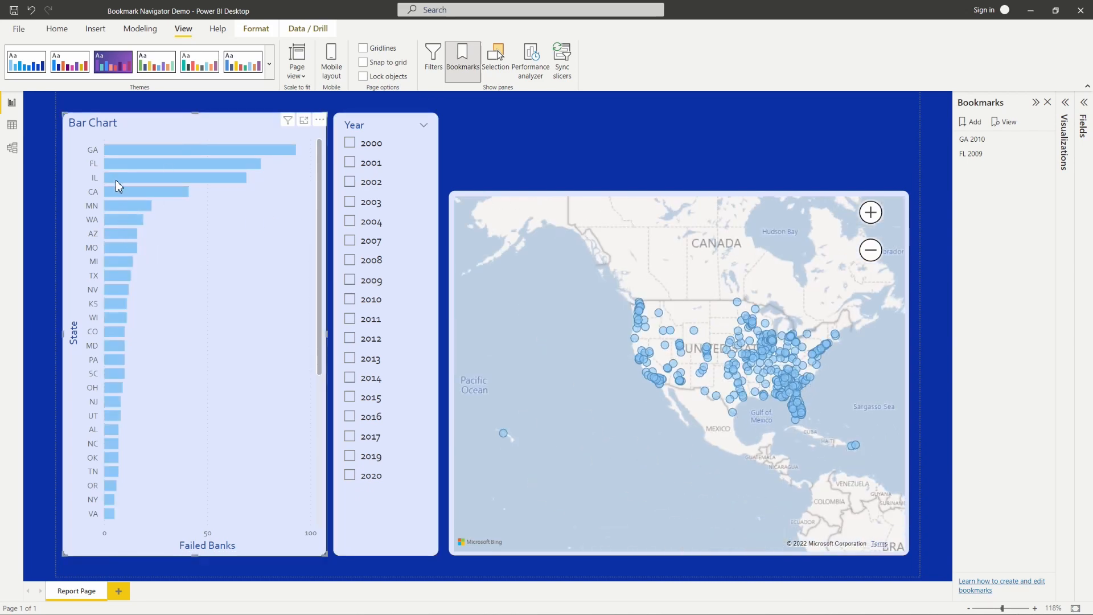
click(133, 178)
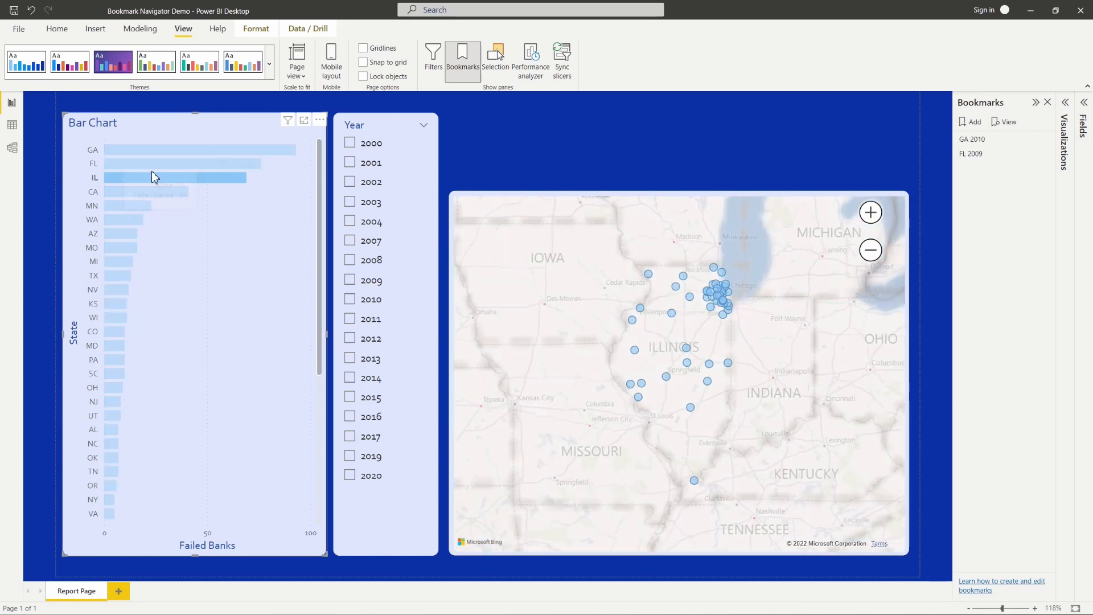
click(357, 323)
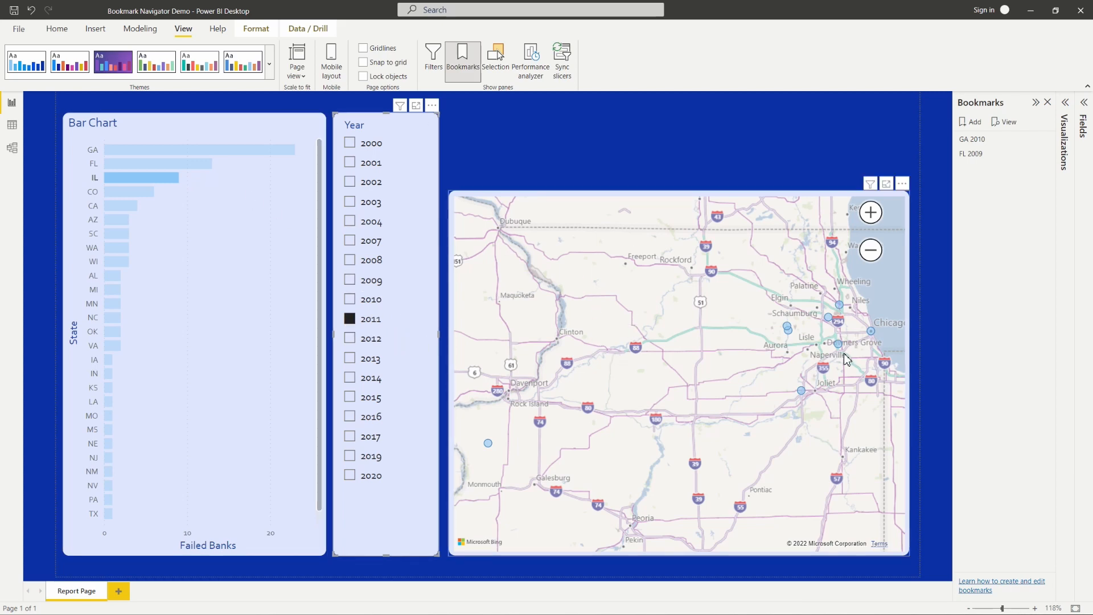
Save the current filtered view as a new bookmark named "IL 2011".
click(981, 130)
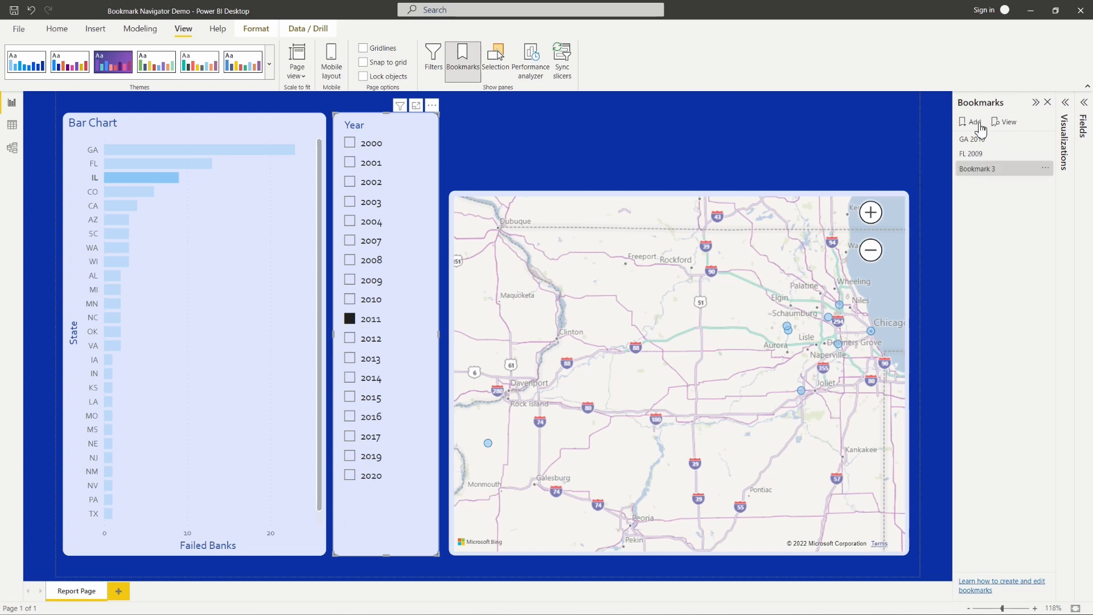
double_click(982, 170)
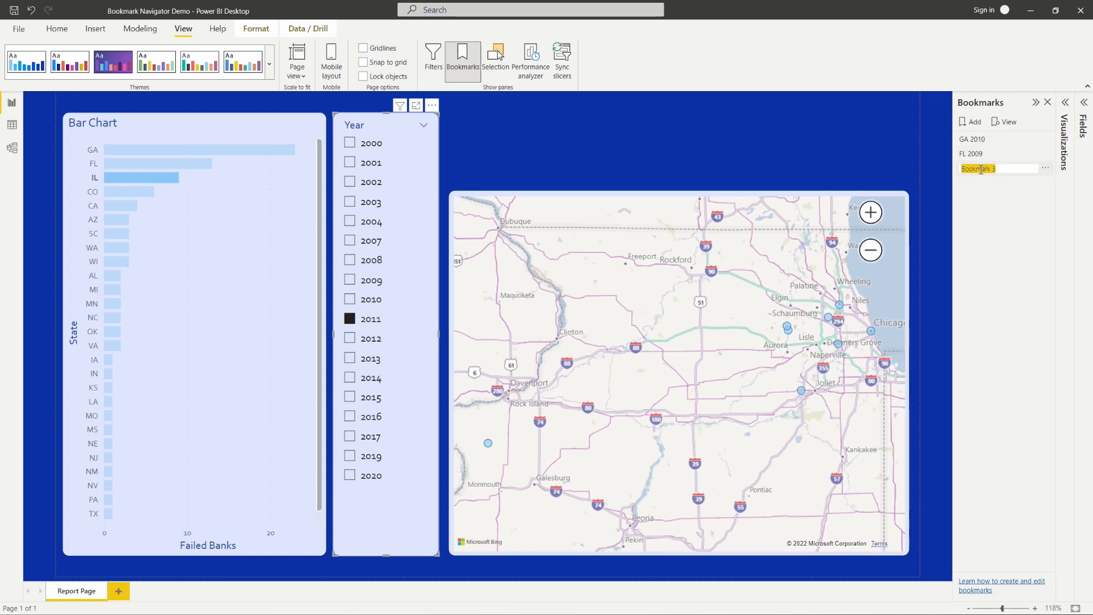
text(IL 2011)
key(Return)
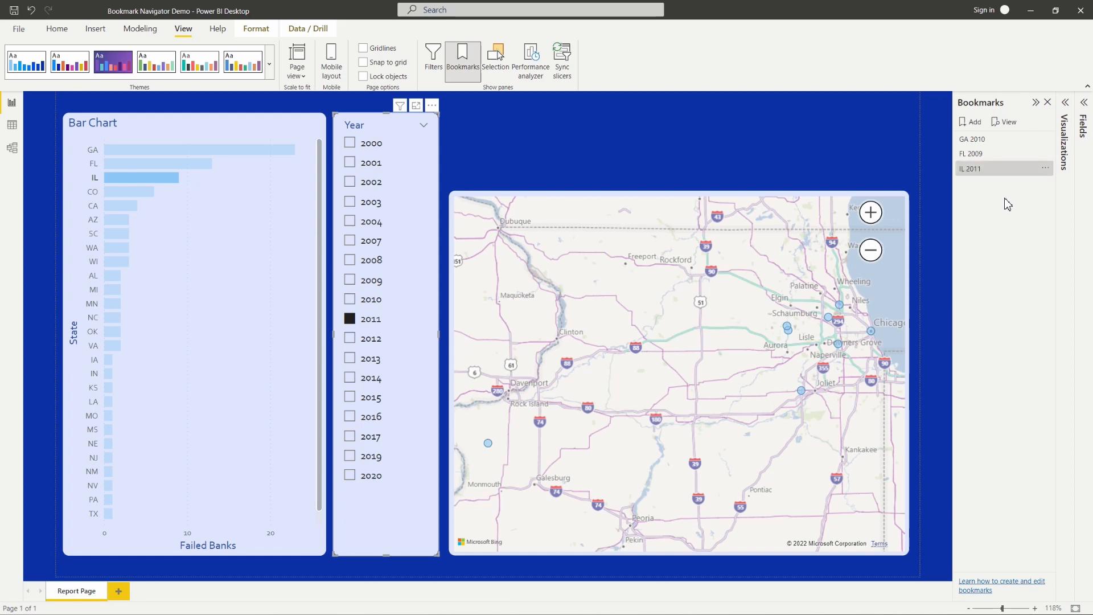
Apply the GA 2010, FL 2009 and IL 2011 bookmarks in turn to check their views.
click(995, 140)
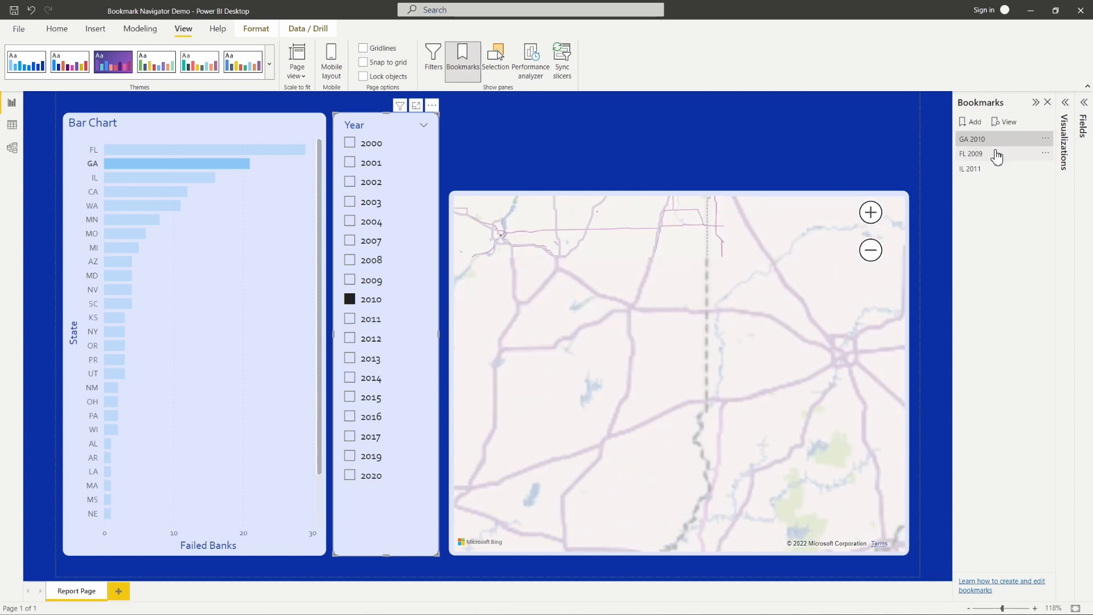
click(994, 154)
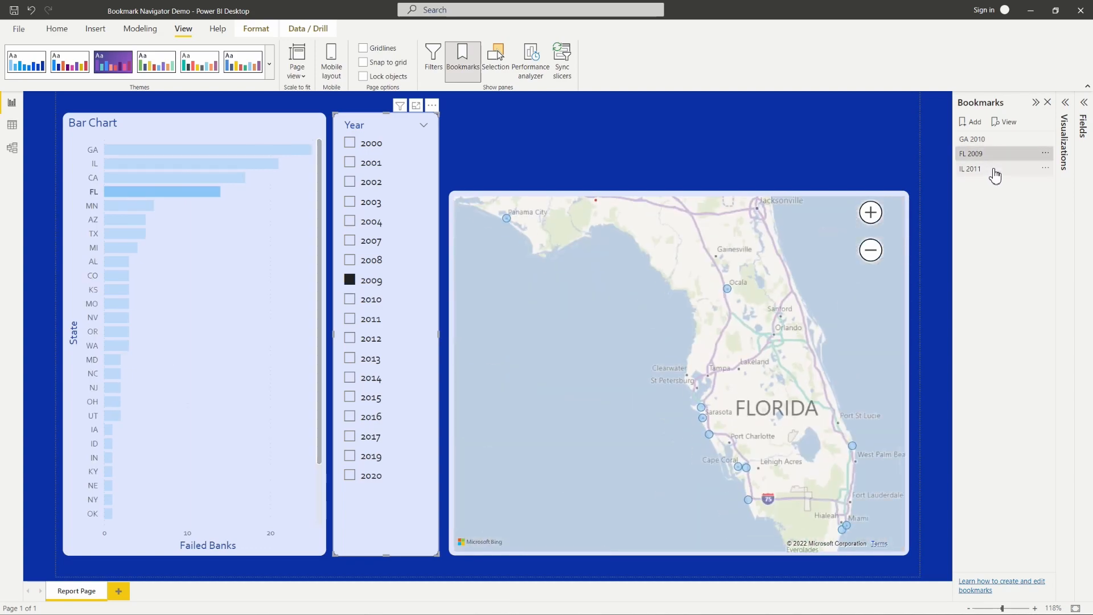
click(994, 169)
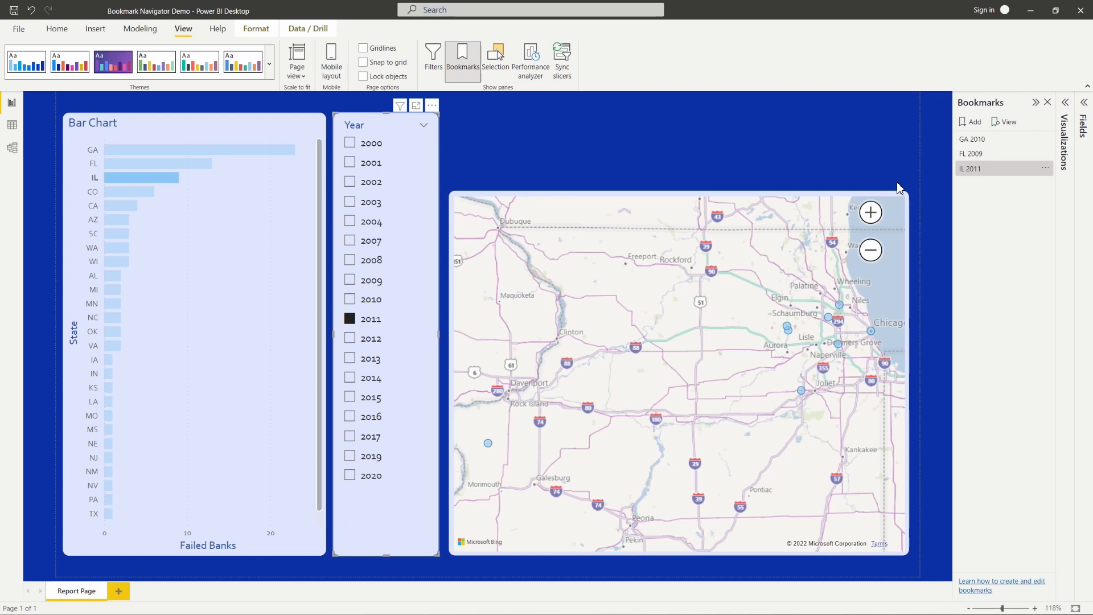
Clear the state and year selections and save the unfiltered report view as a bookmark named "Default".
click(227, 227)
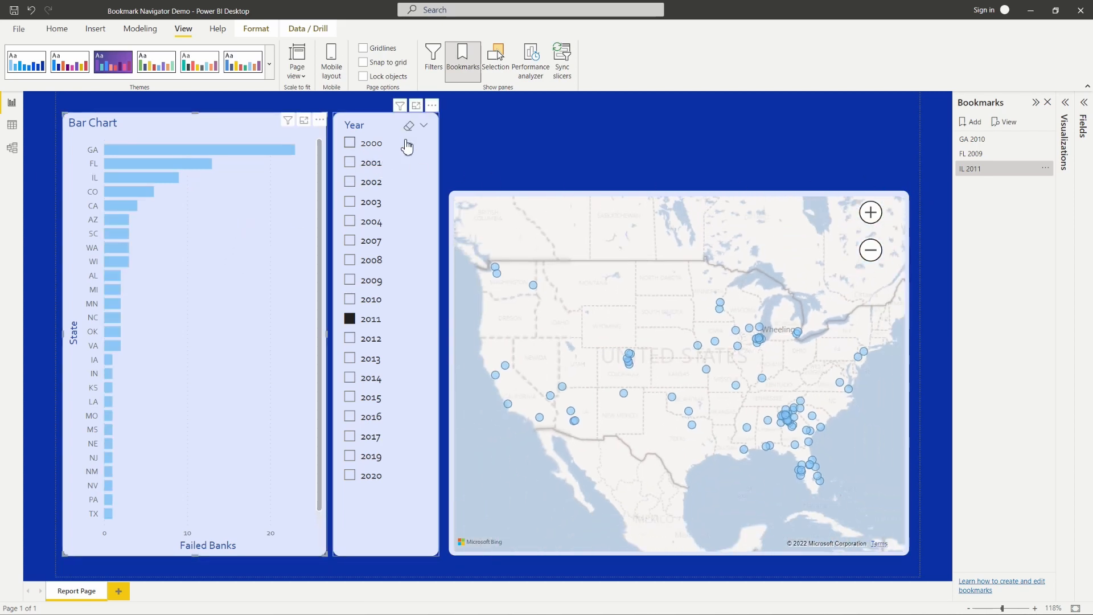
click(409, 128)
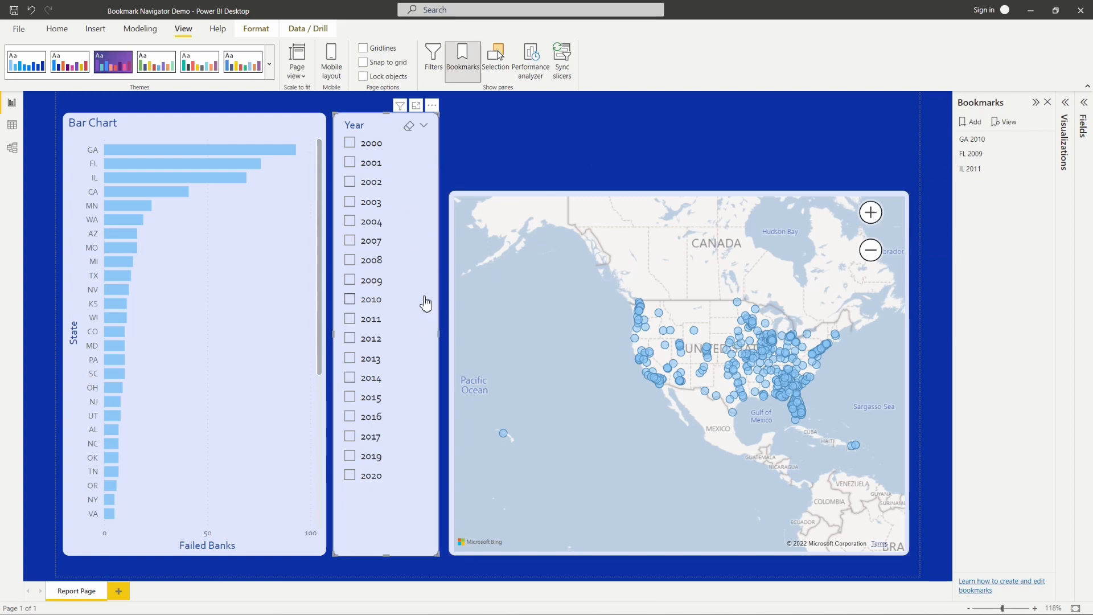
click(971, 122)
double_click(991, 182)
text(Defa)
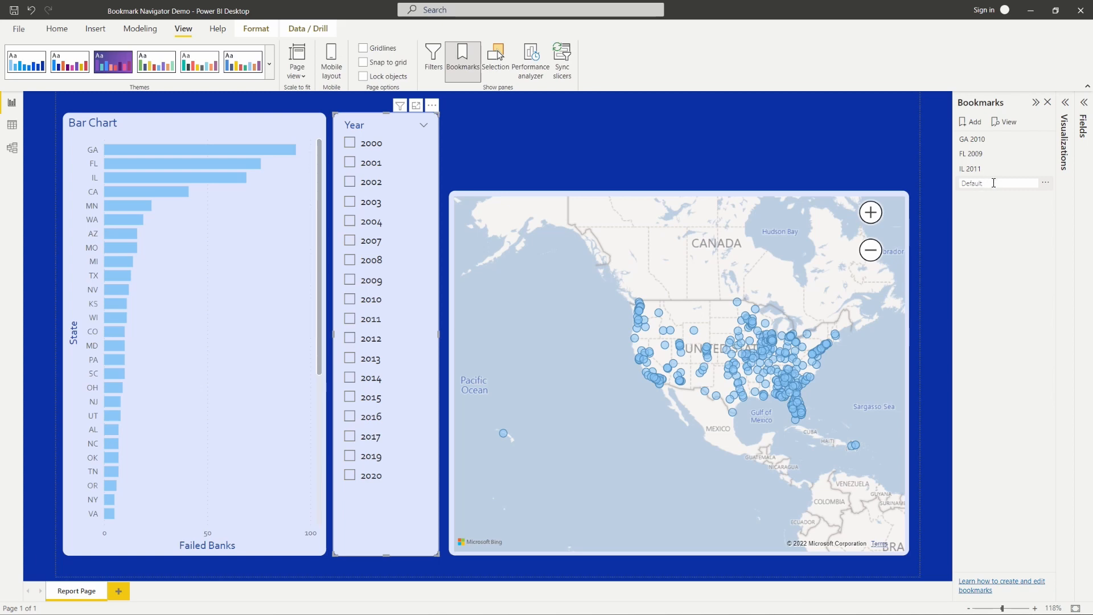
text(ult)
key(Return)
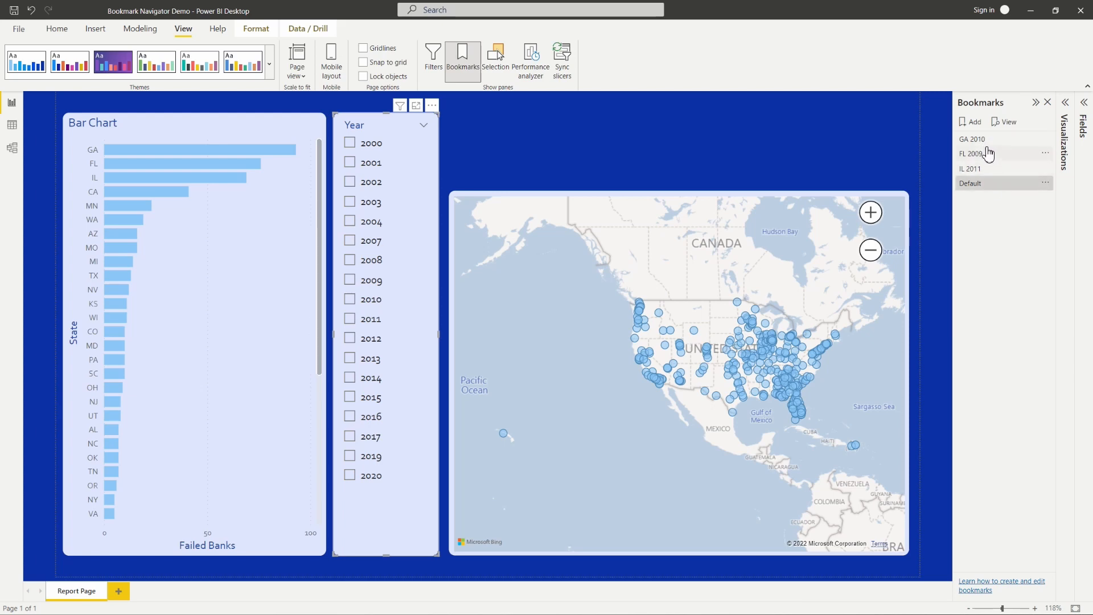
Move the Default bookmark to the start of the bookmark list, ahead of GA 2010.
click(985, 184)
drag(993, 183, 993, 140)
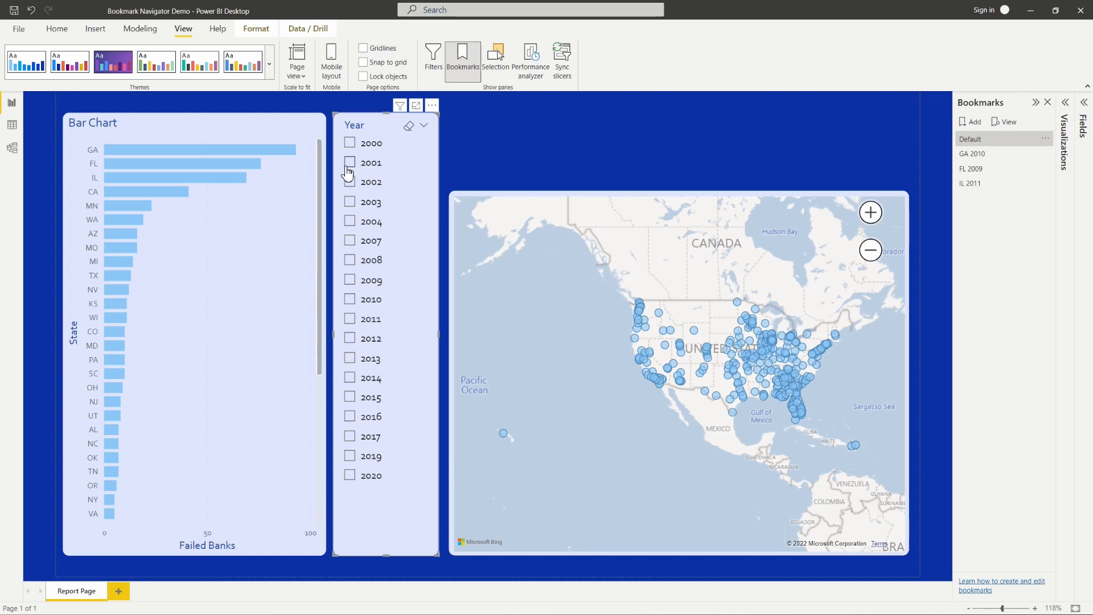
Insert a blank button, place it above the map beside the Year slicer, and enlarge it.
click(94, 31)
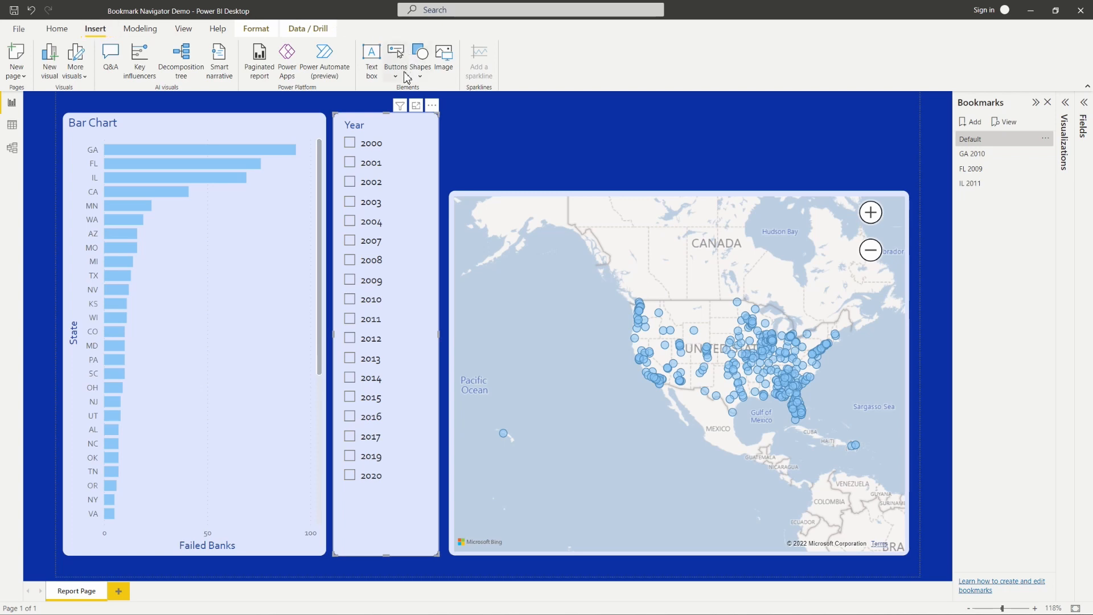
click(398, 79)
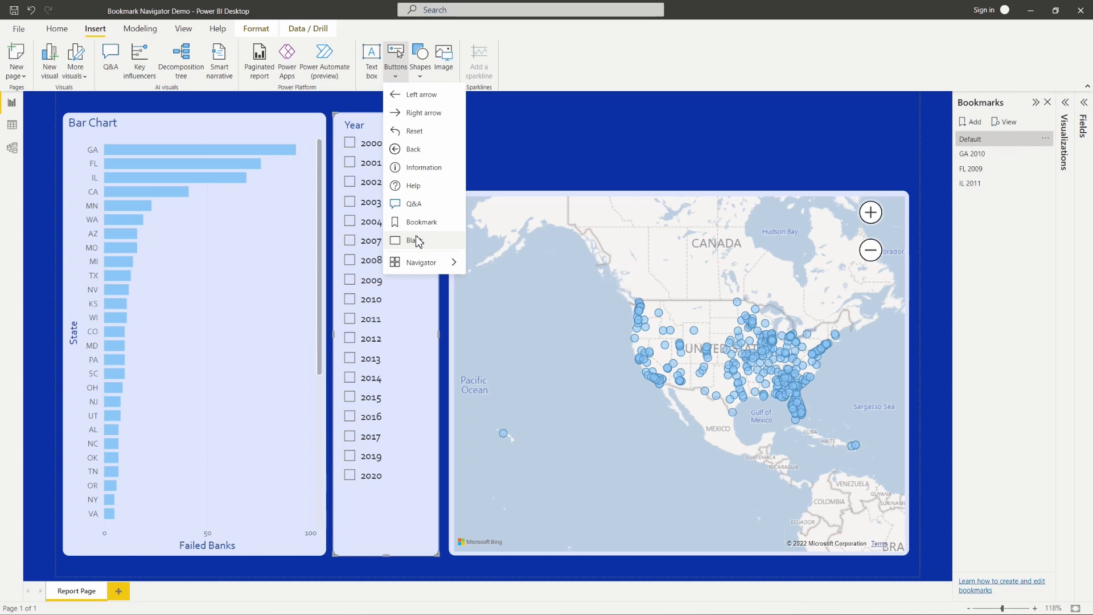
click(535, 70)
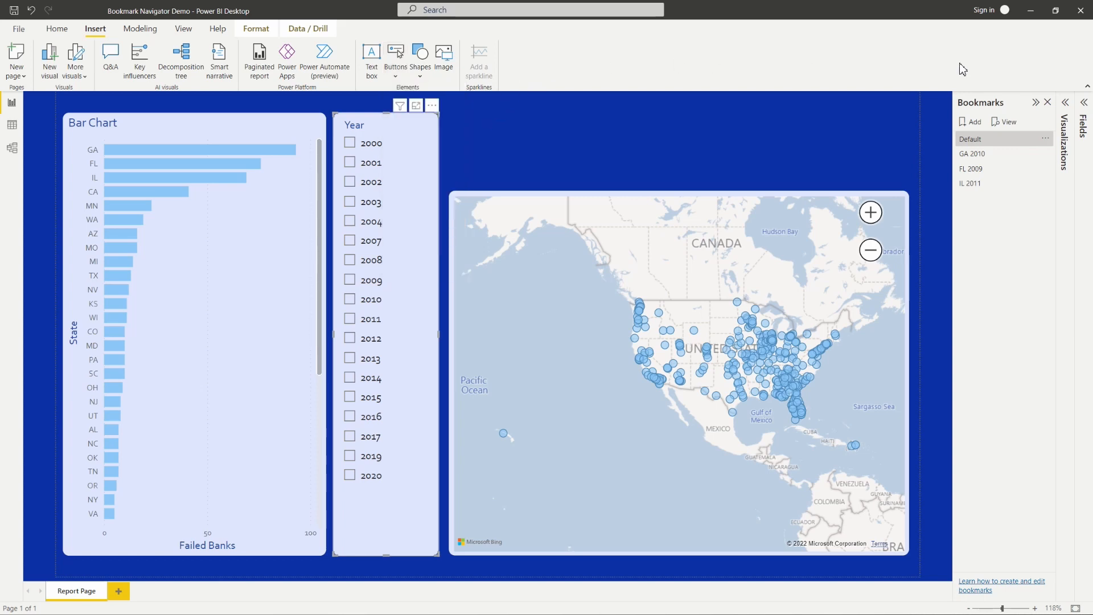
click(1066, 107)
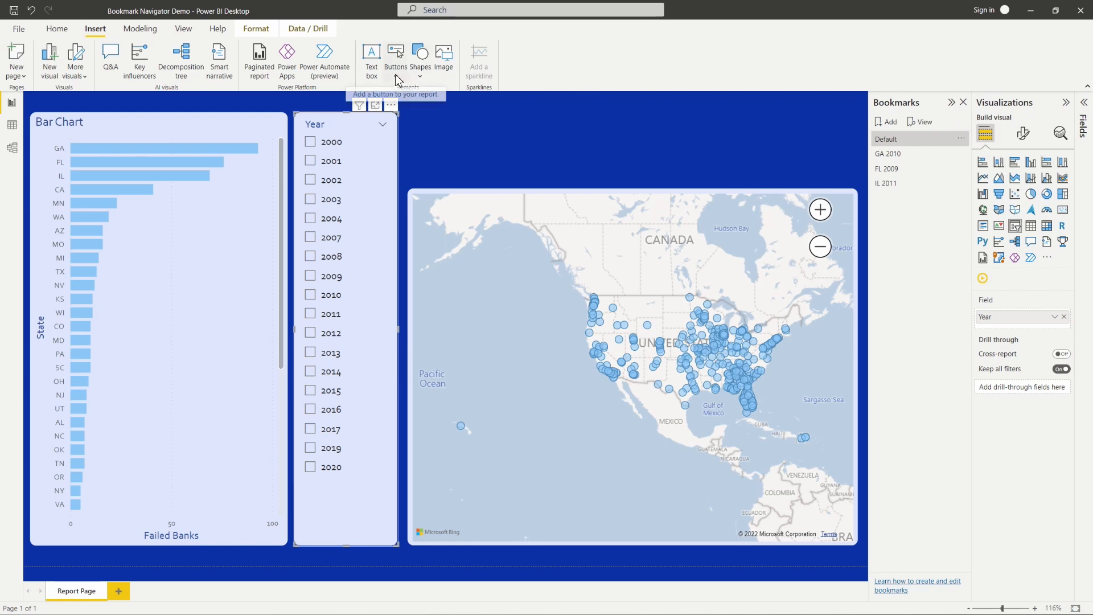
click(397, 77)
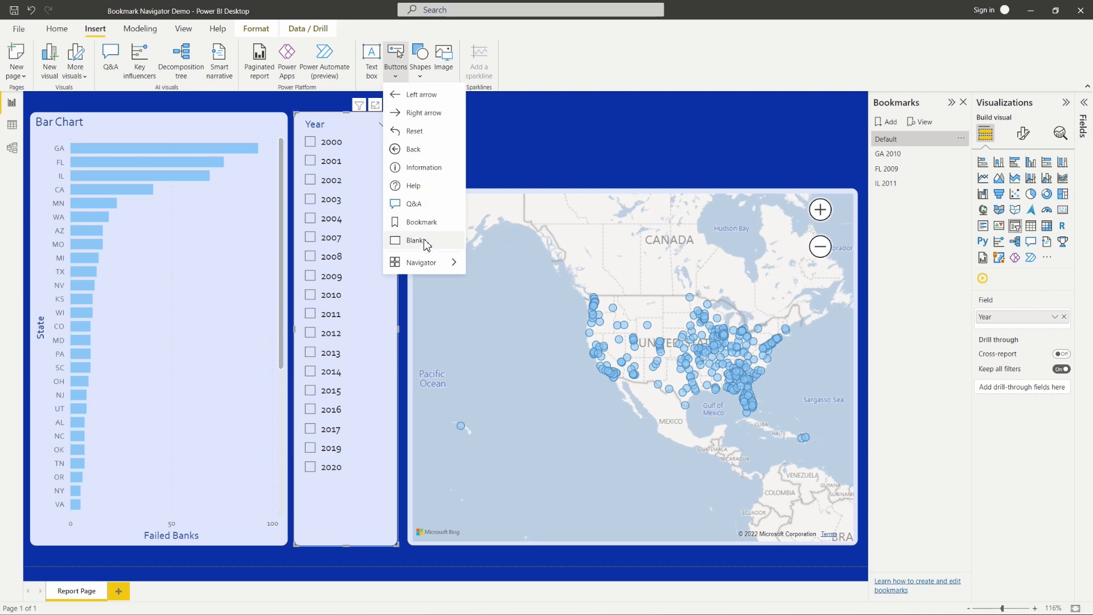
click(415, 241)
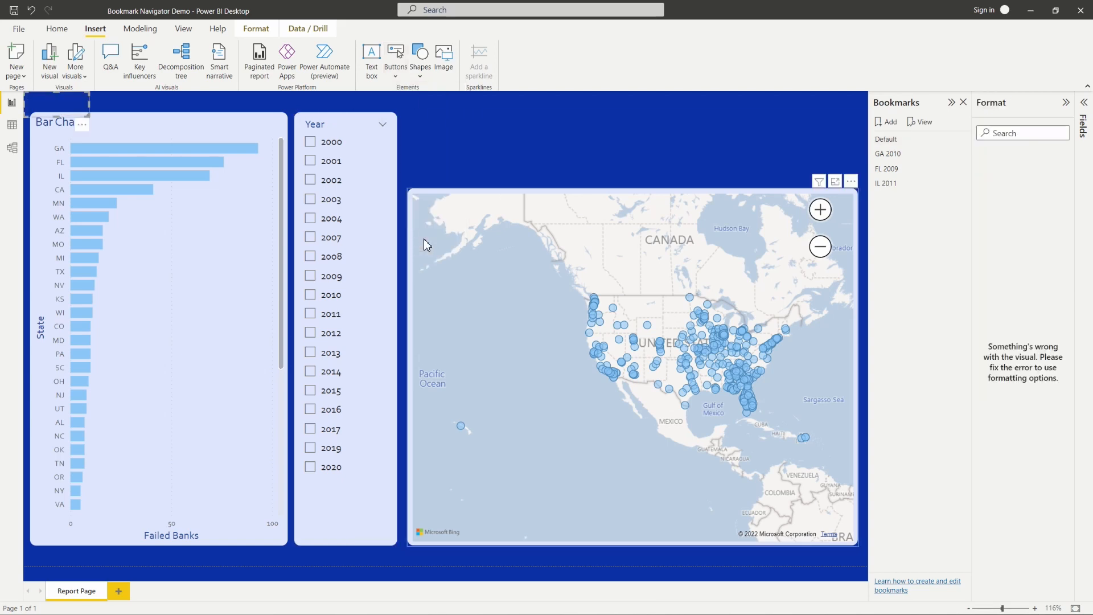
drag(48, 101, 449, 140)
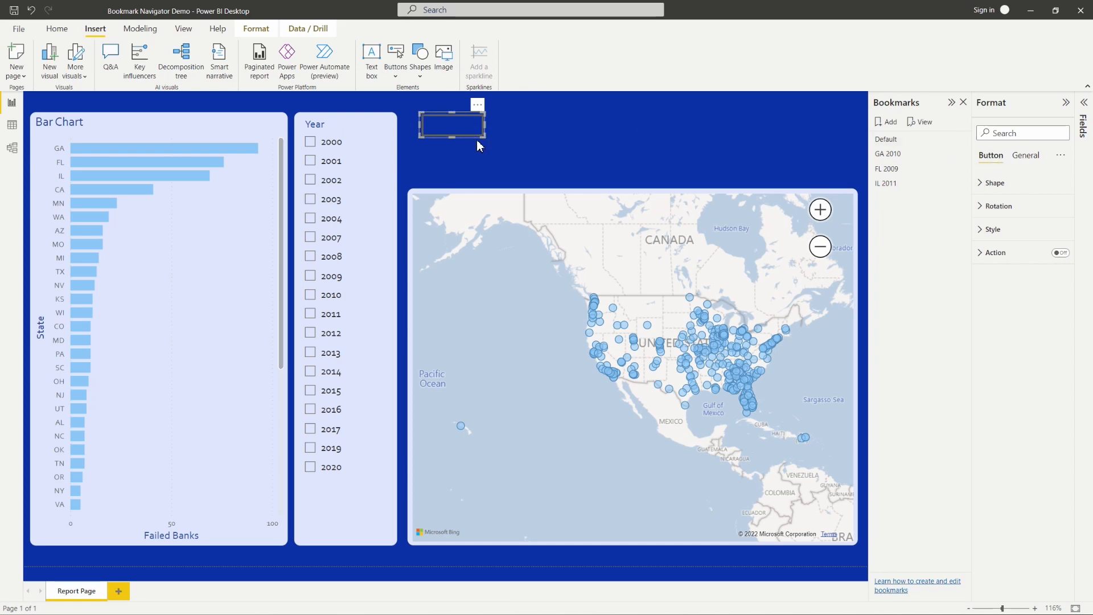
drag(482, 136, 537, 152)
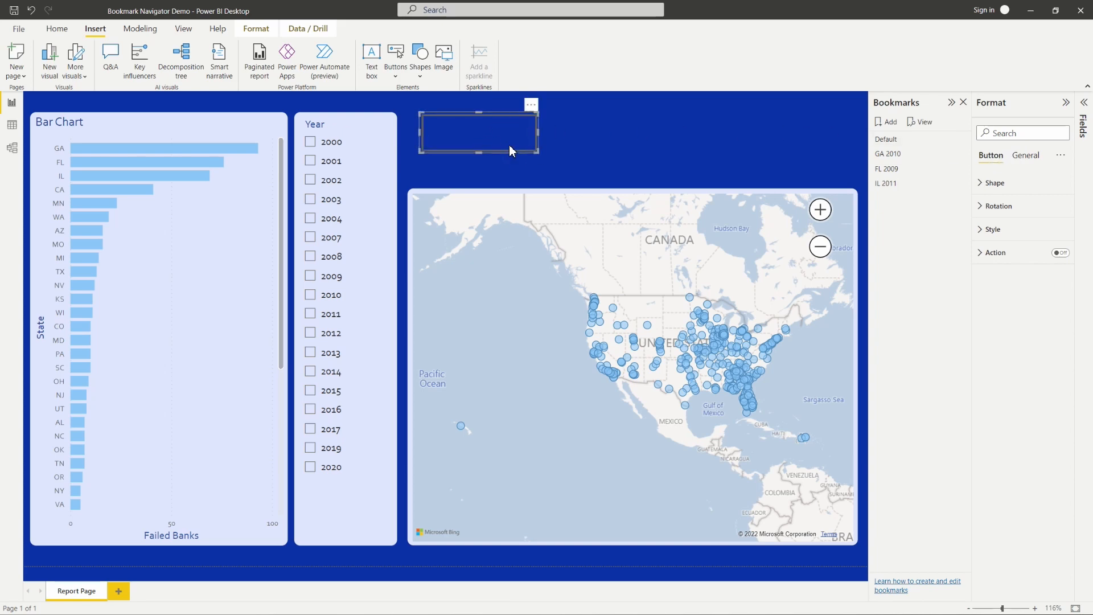
Try the heart shape on the blank button and return it to a rectangle.
click(987, 183)
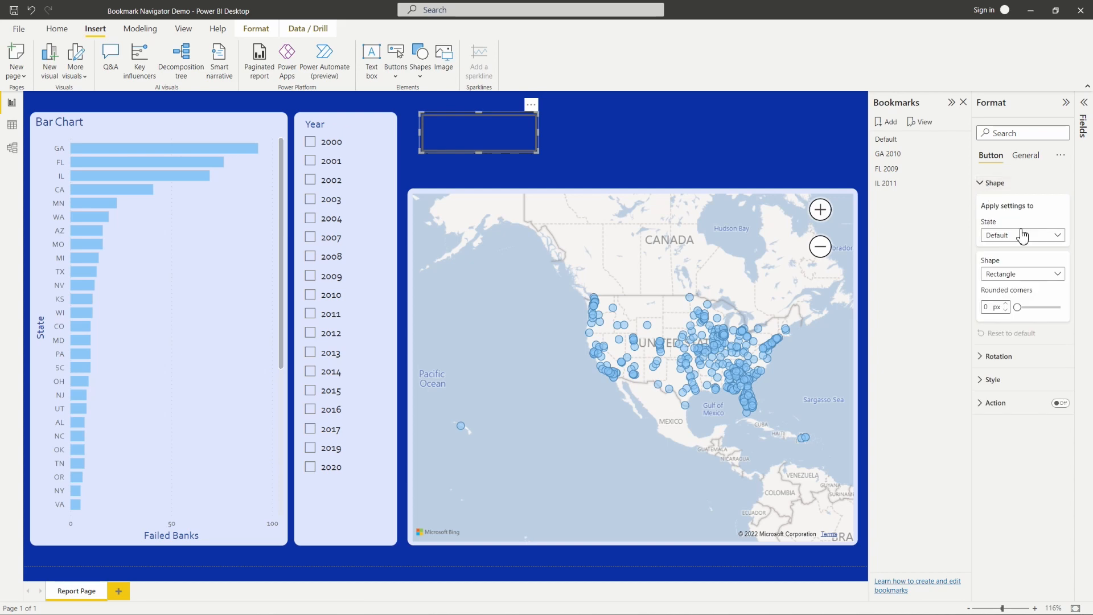
click(1025, 275)
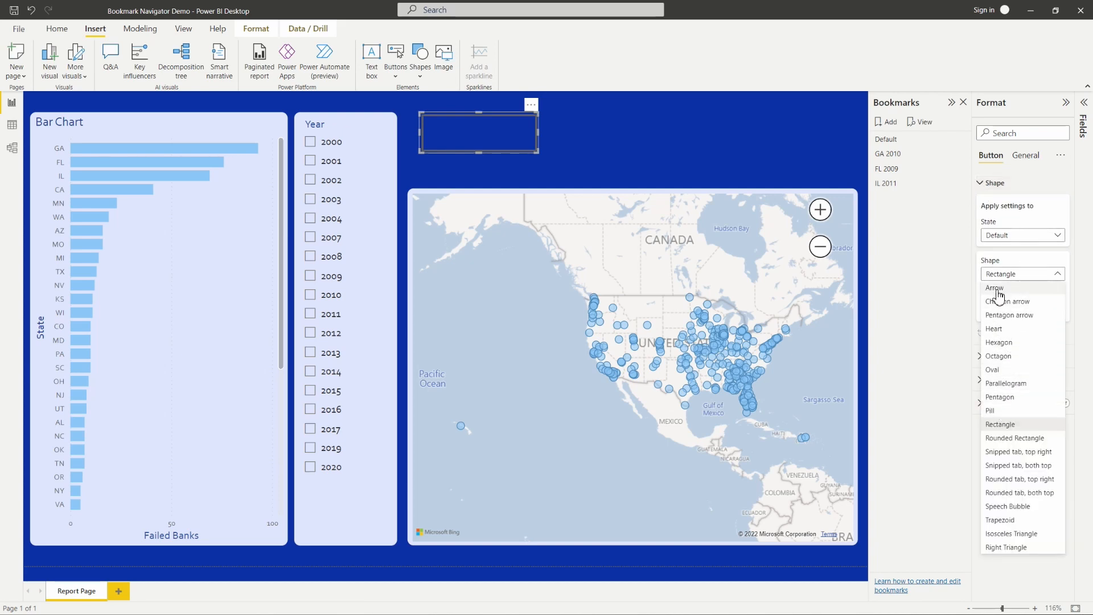
click(993, 329)
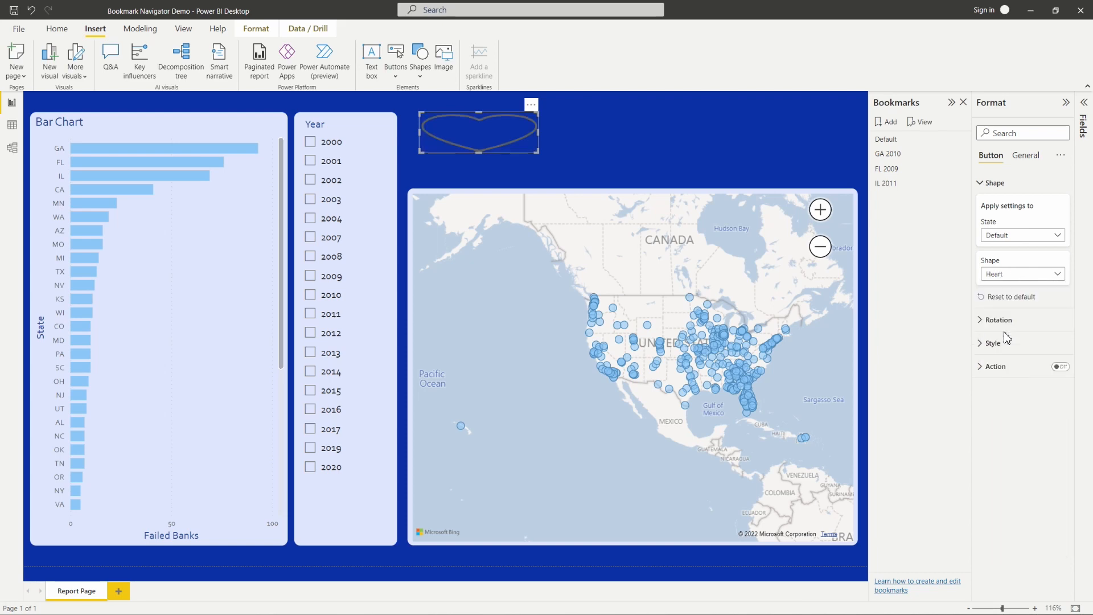
click(1021, 274)
click(1016, 425)
Change the blank button's shape to a trapezoid with a 34% slant.
click(1016, 276)
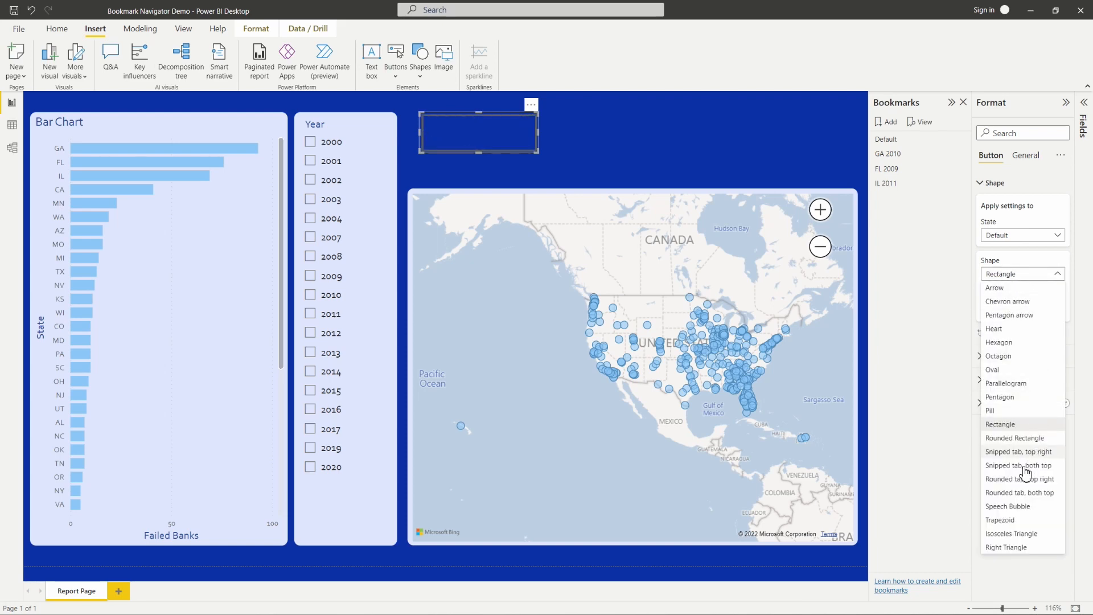
click(1022, 520)
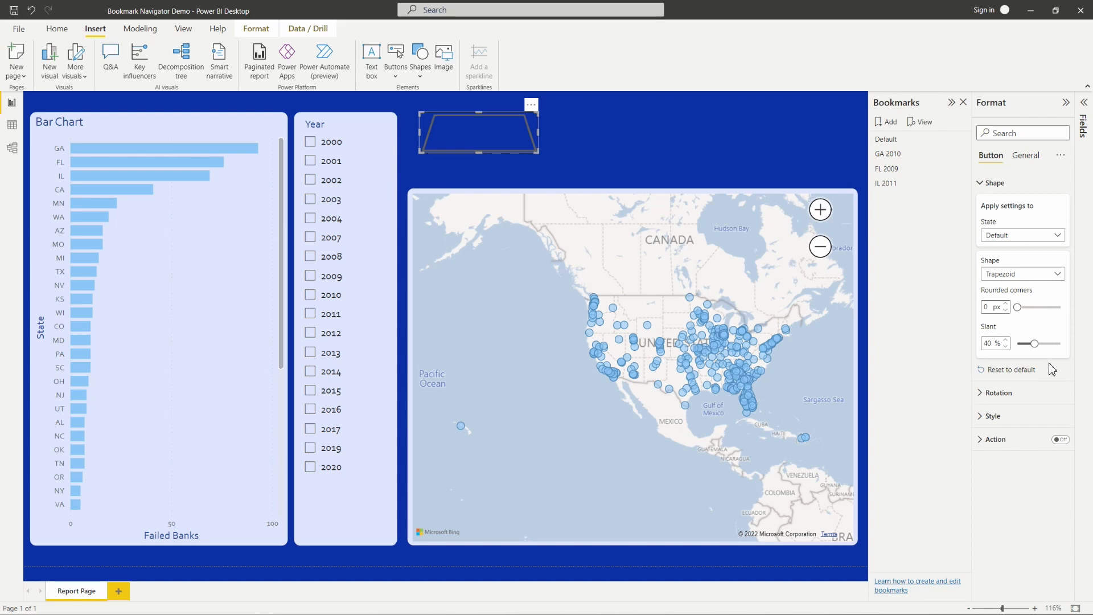
mouse_move(1034, 344)
mouse_down()
mouse_move(1051, 344)
mouse_move(1032, 344)
mouse_up()
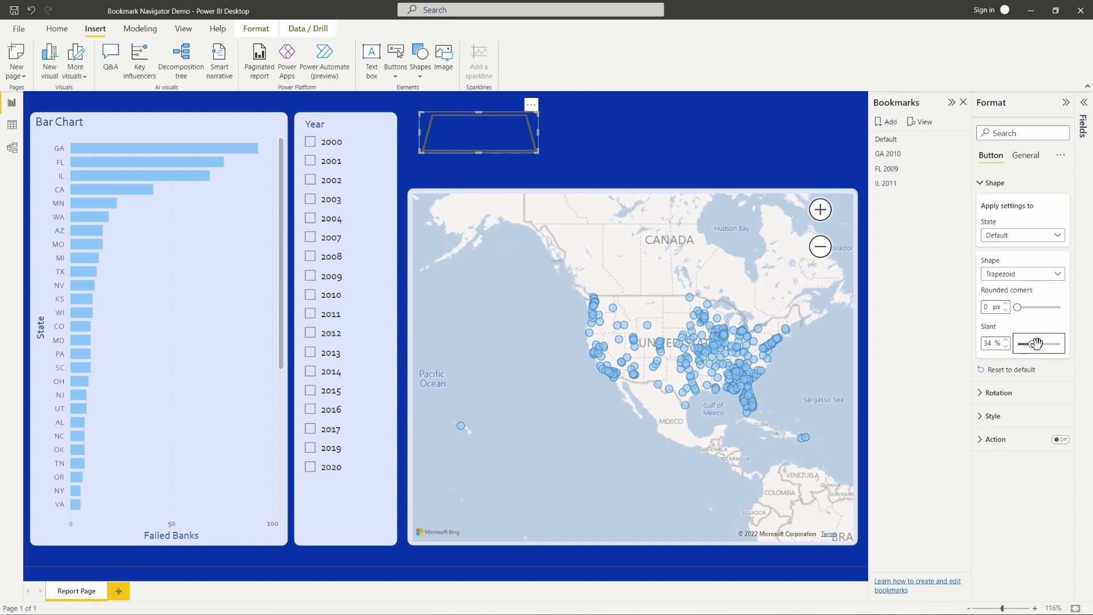
click(982, 397)
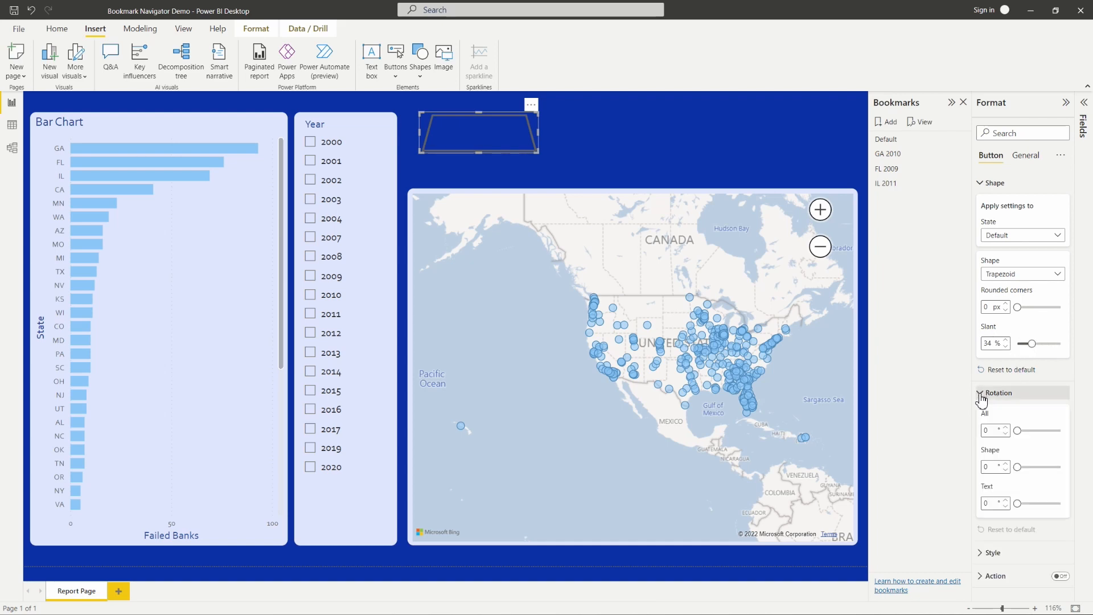
click(981, 397)
Turn on the button's text and set it to "GA 2010".
click(985, 416)
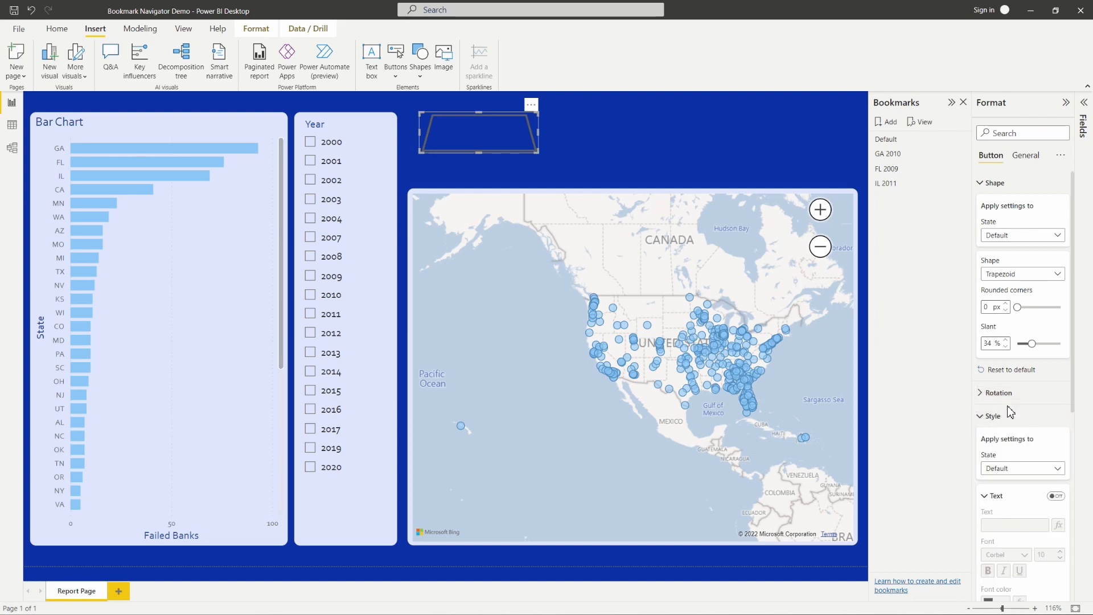
scroll(1022, 416, down, 3)
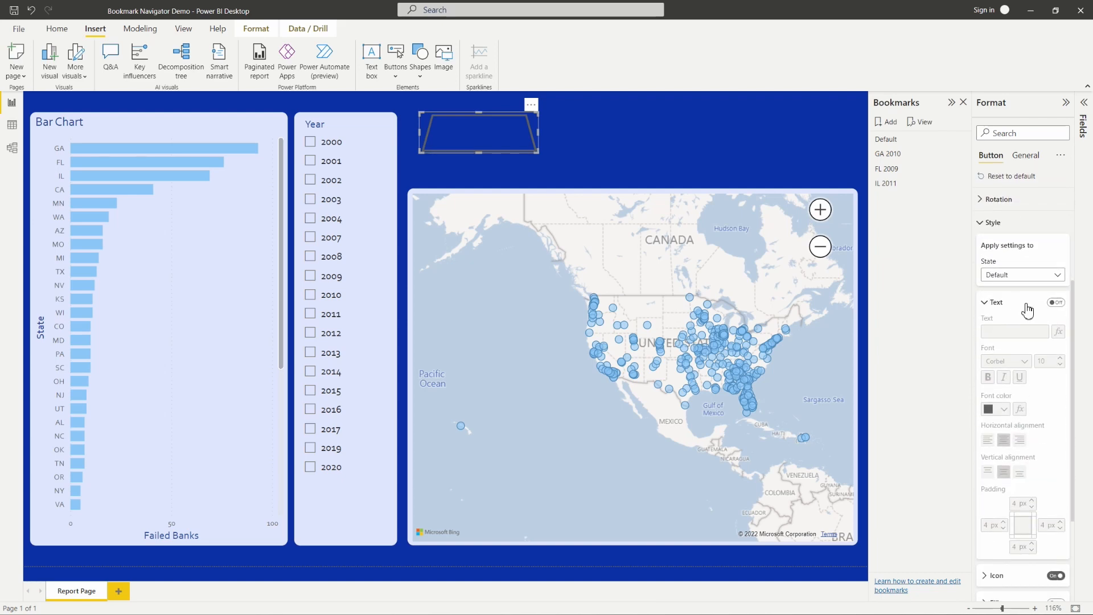
click(1055, 303)
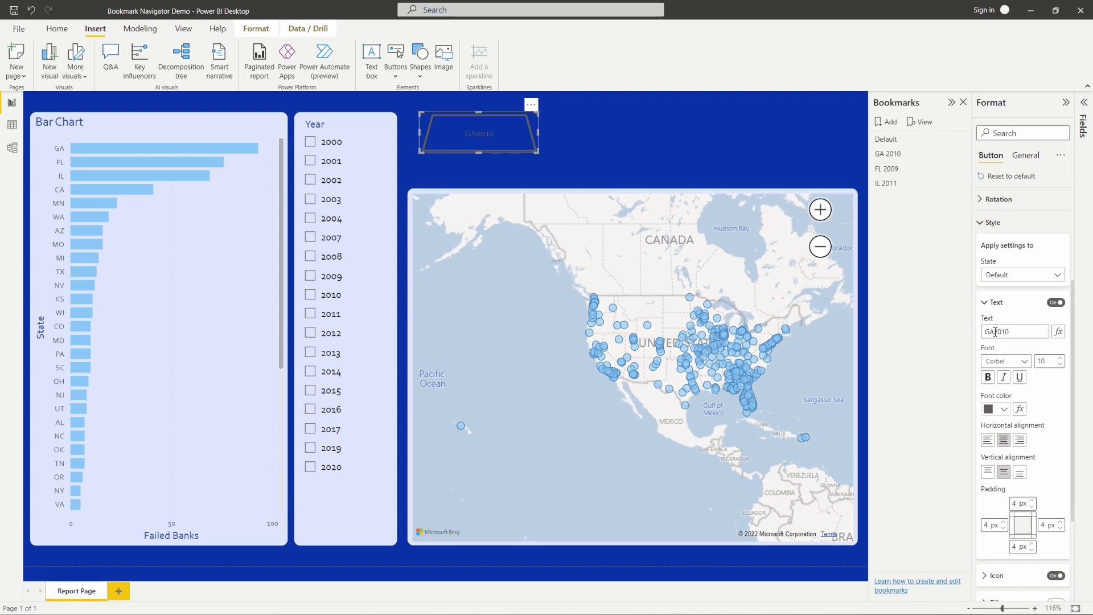
Set the button text's font to Segoe UI Bold and its font color to white.
click(1024, 362)
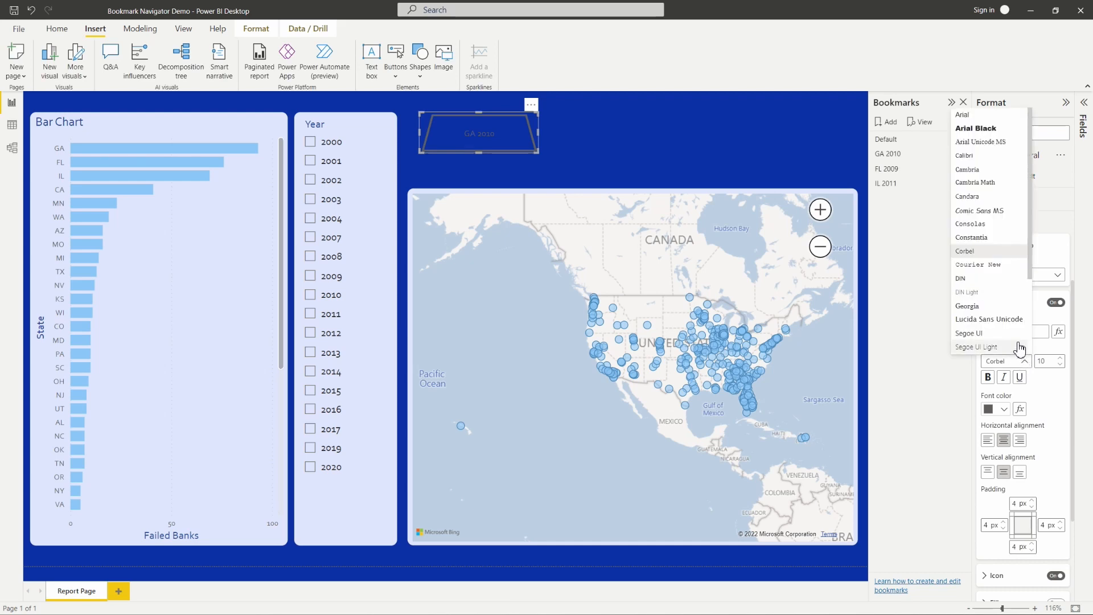
scroll(1013, 235, down, 2)
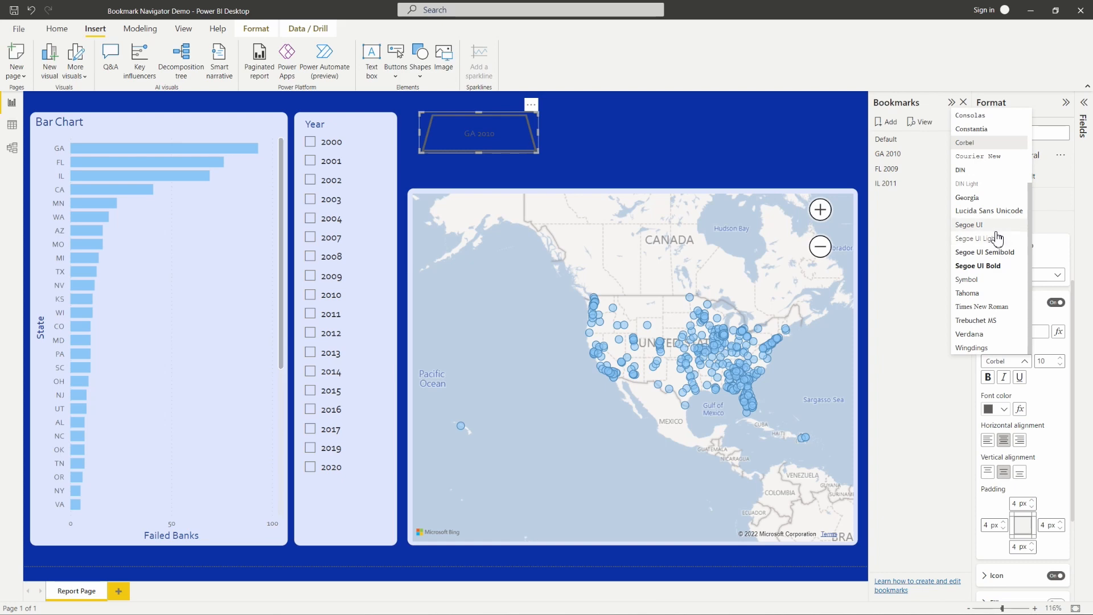
click(1000, 266)
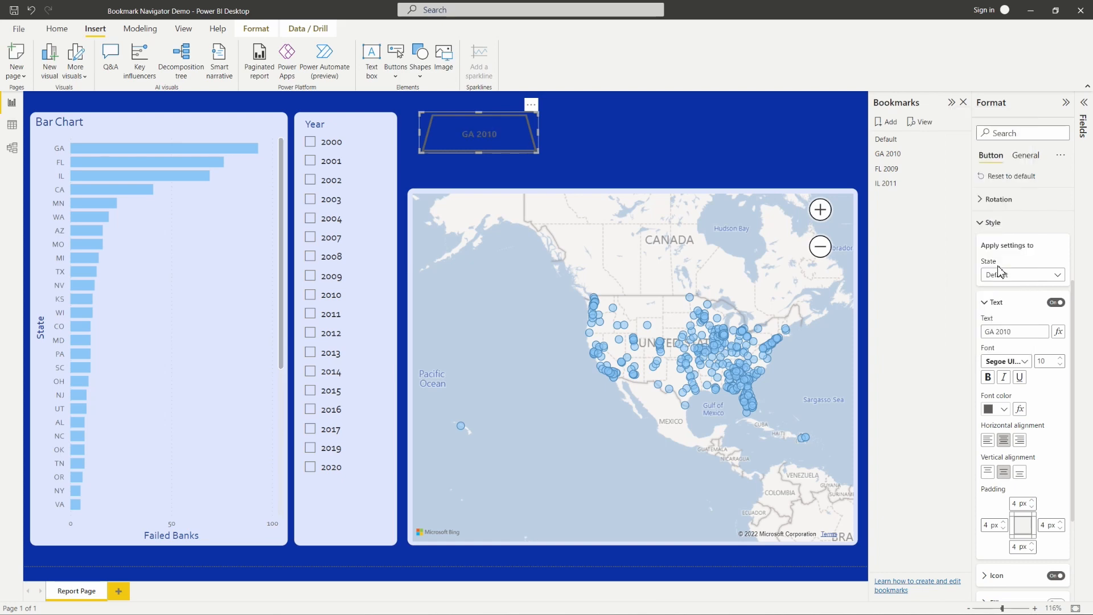
click(1005, 410)
click(922, 229)
Turn on the fill for the GA 2010 button.
scroll(1033, 349, down, 1)
scroll(1033, 348, down, 1)
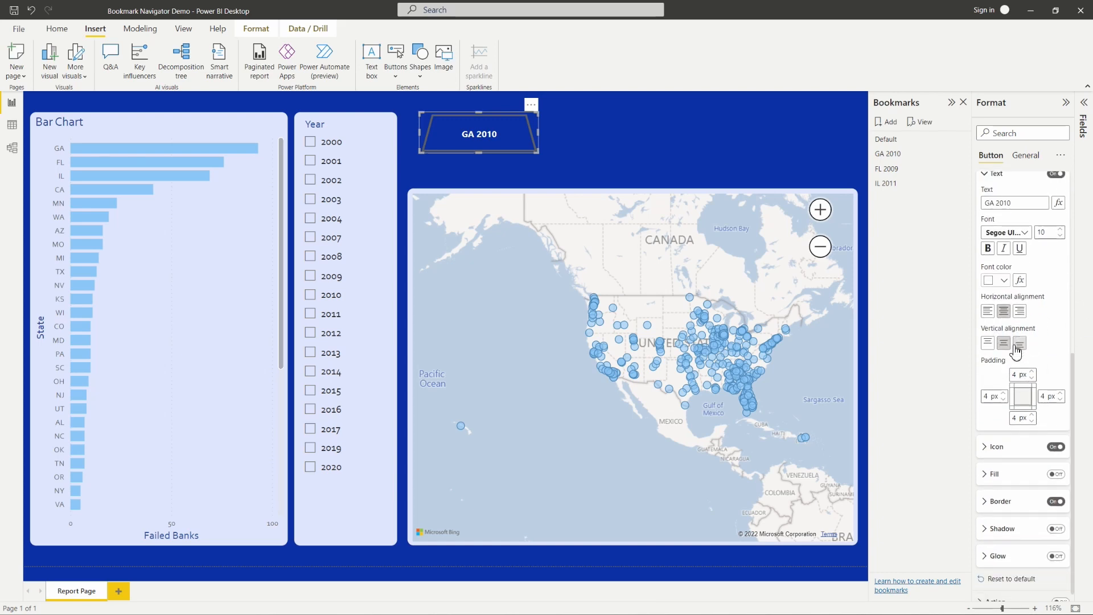
scroll(1019, 359, down, 1)
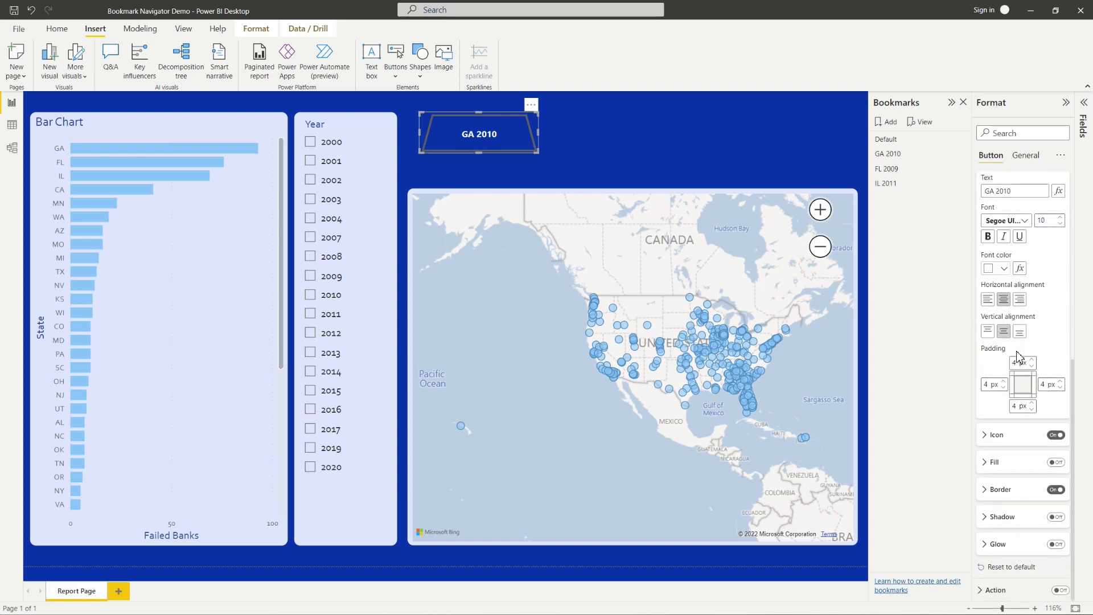
click(984, 465)
click(1054, 464)
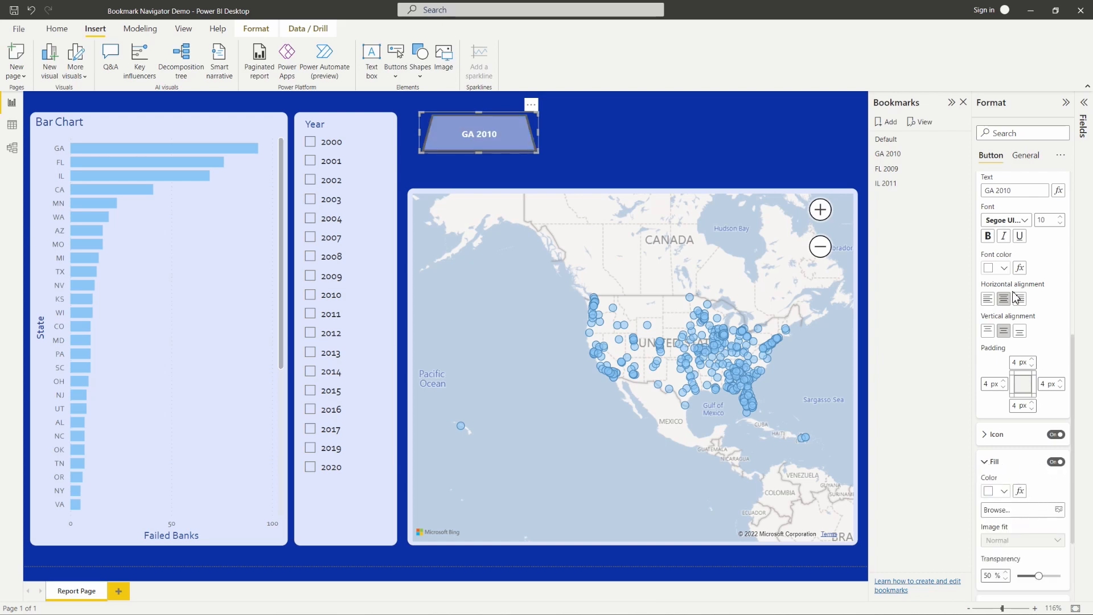
Turn on the button's action, set its type to Bookmark and link it to the GA 2010 bookmark.
scroll(1015, 328, up, 3)
scroll(1015, 328, up, 2)
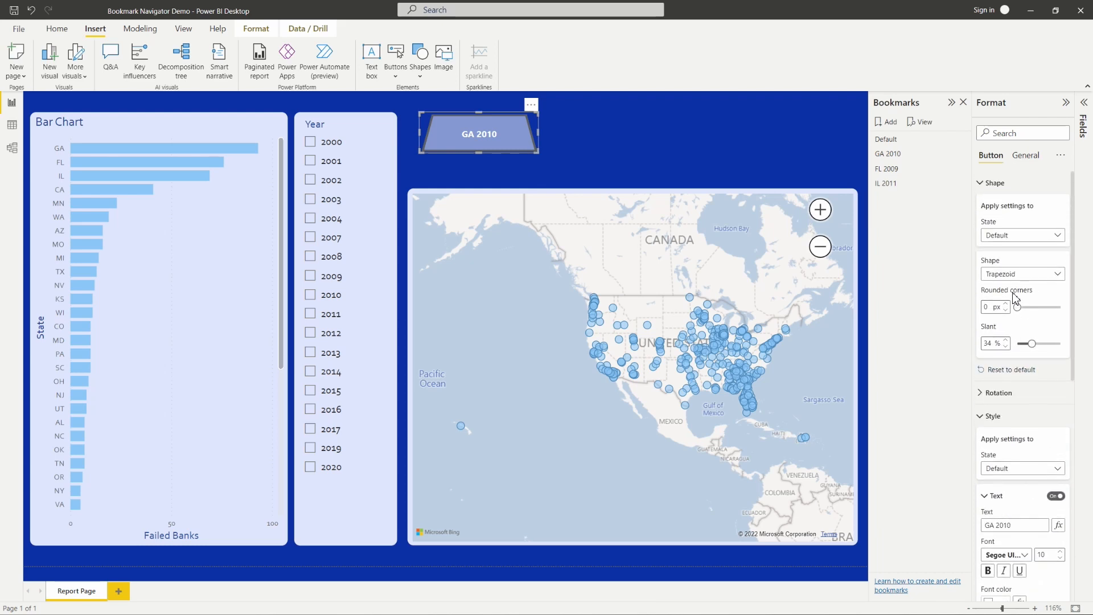
click(984, 187)
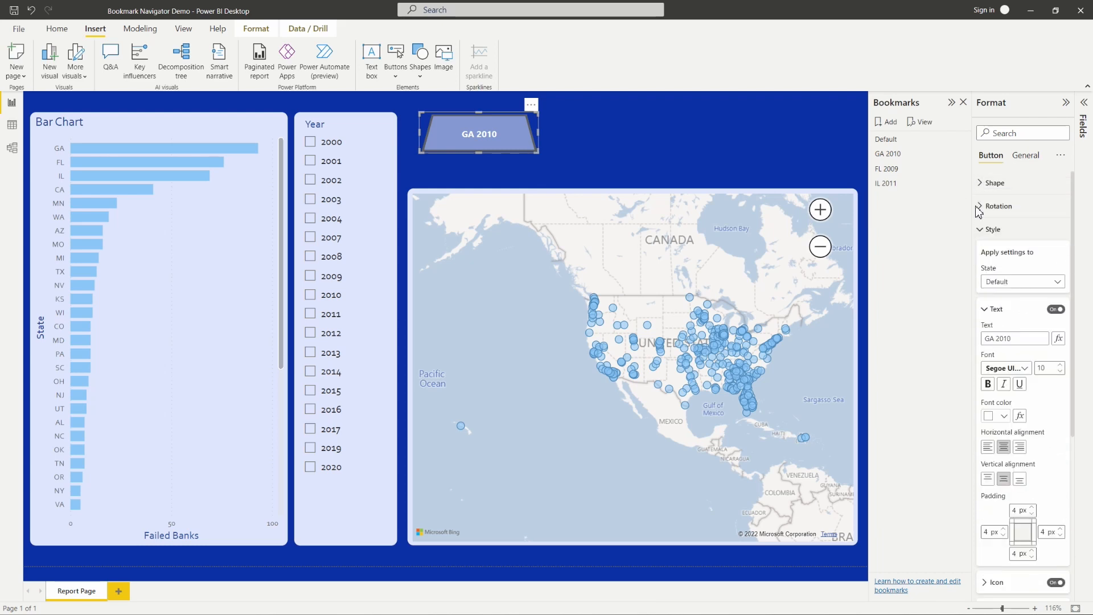
click(982, 232)
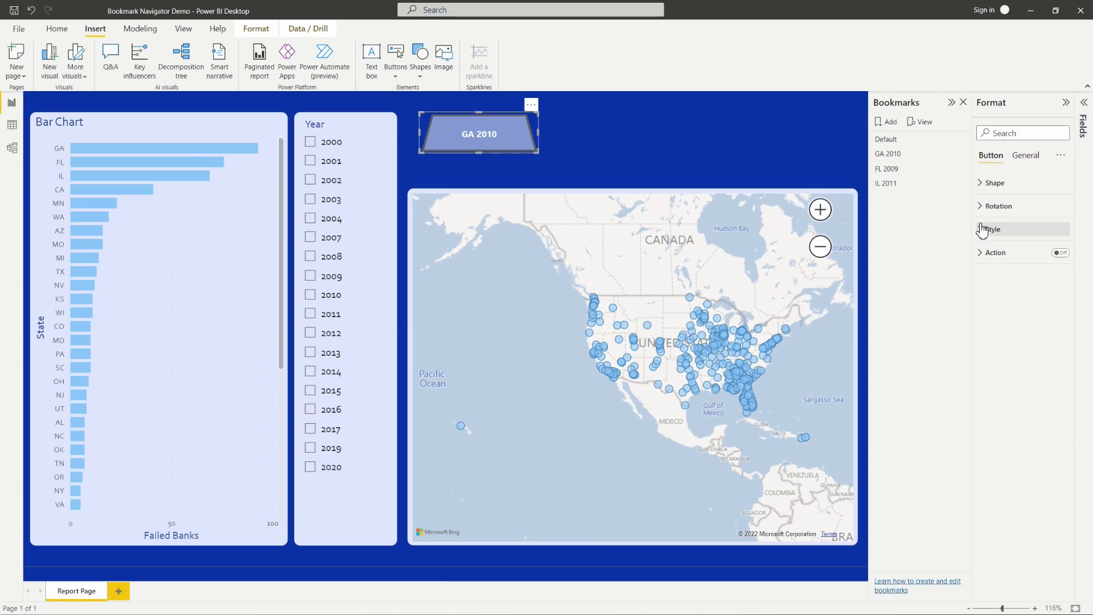
click(984, 259)
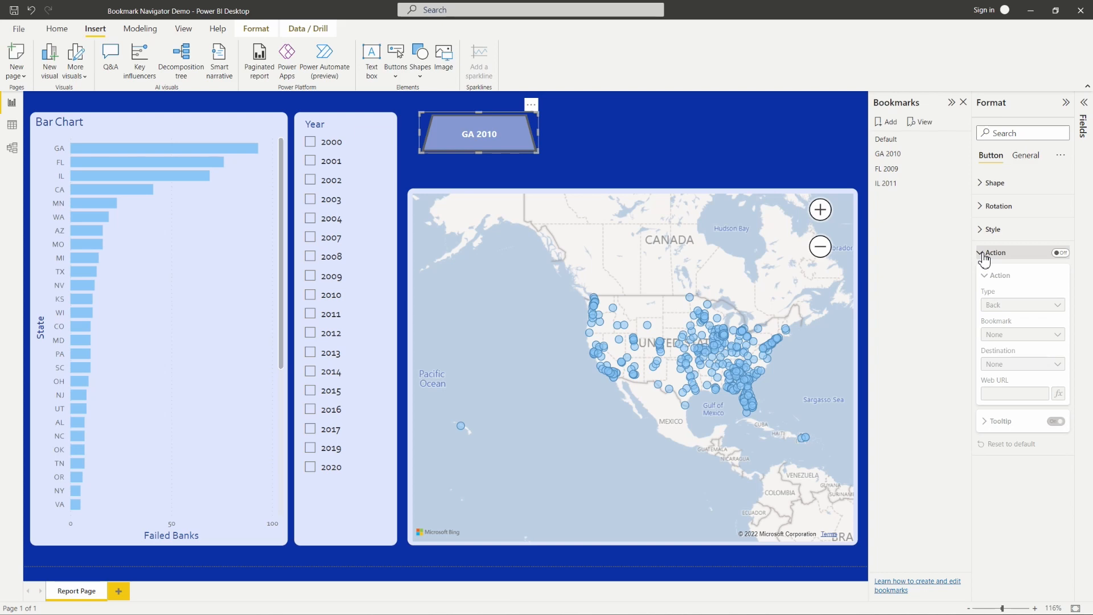
click(1060, 253)
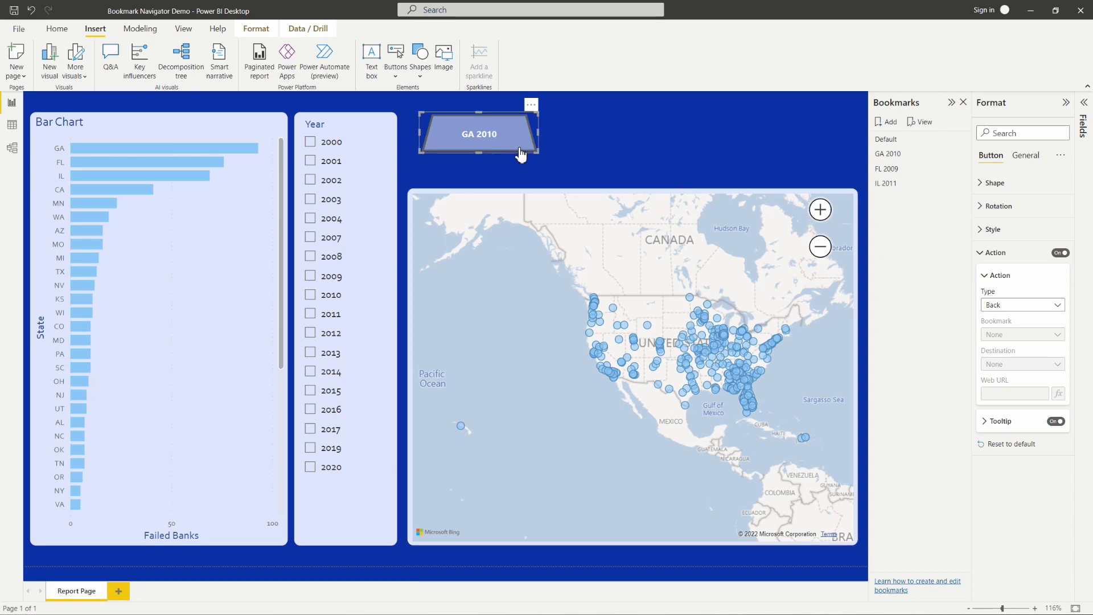
click(1024, 307)
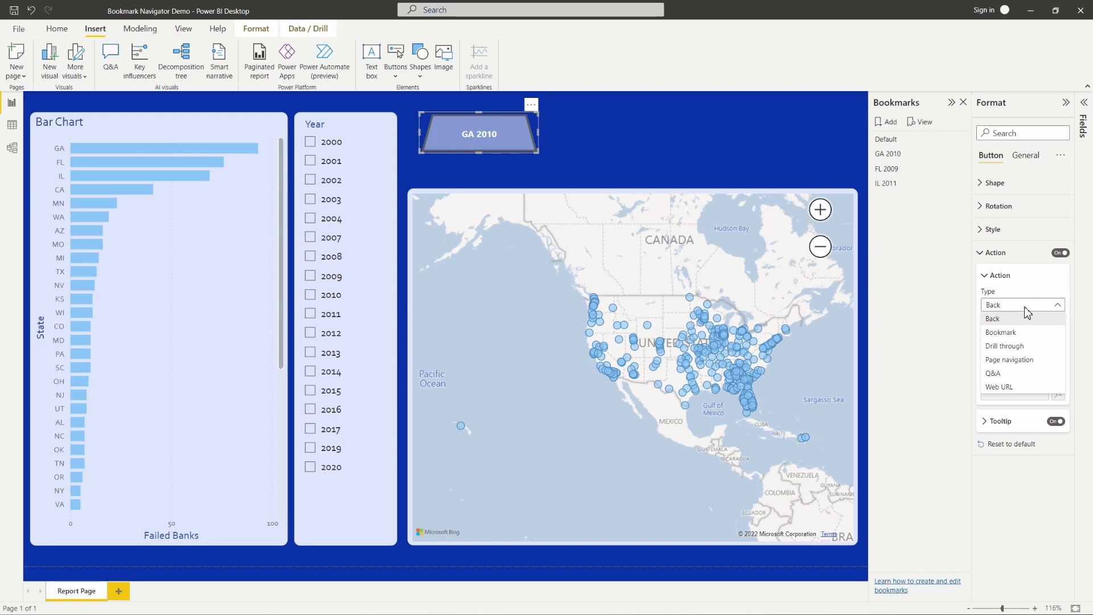
click(1011, 336)
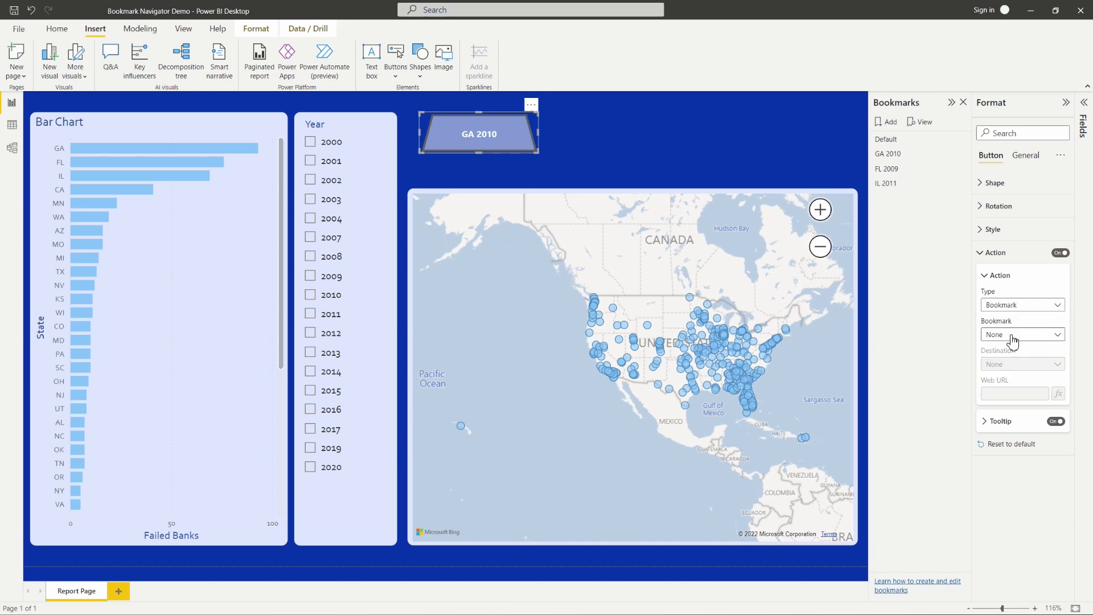
click(1060, 340)
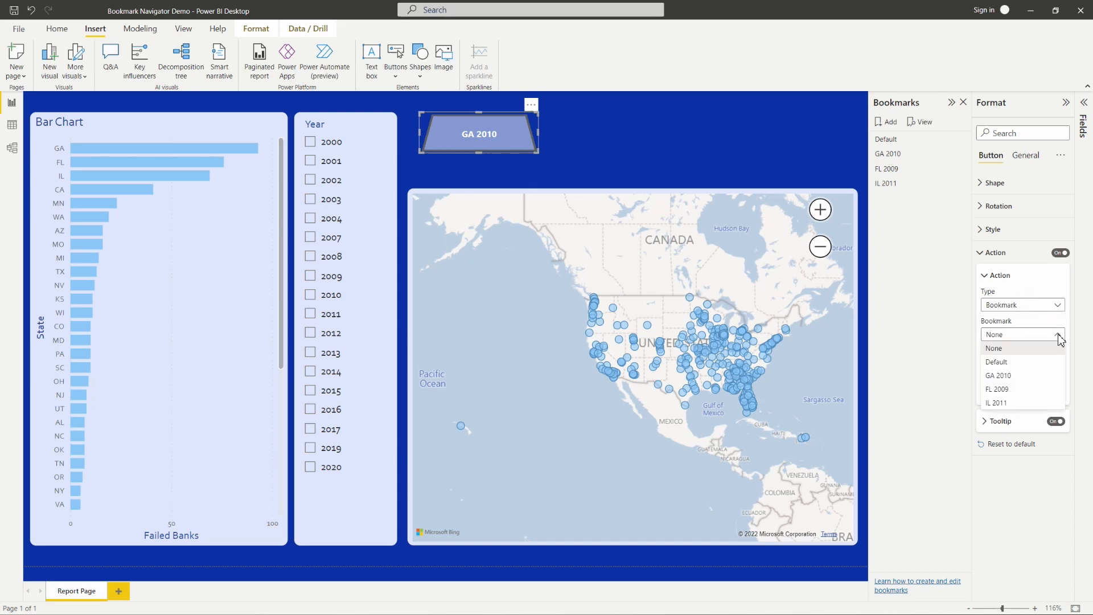
click(1025, 378)
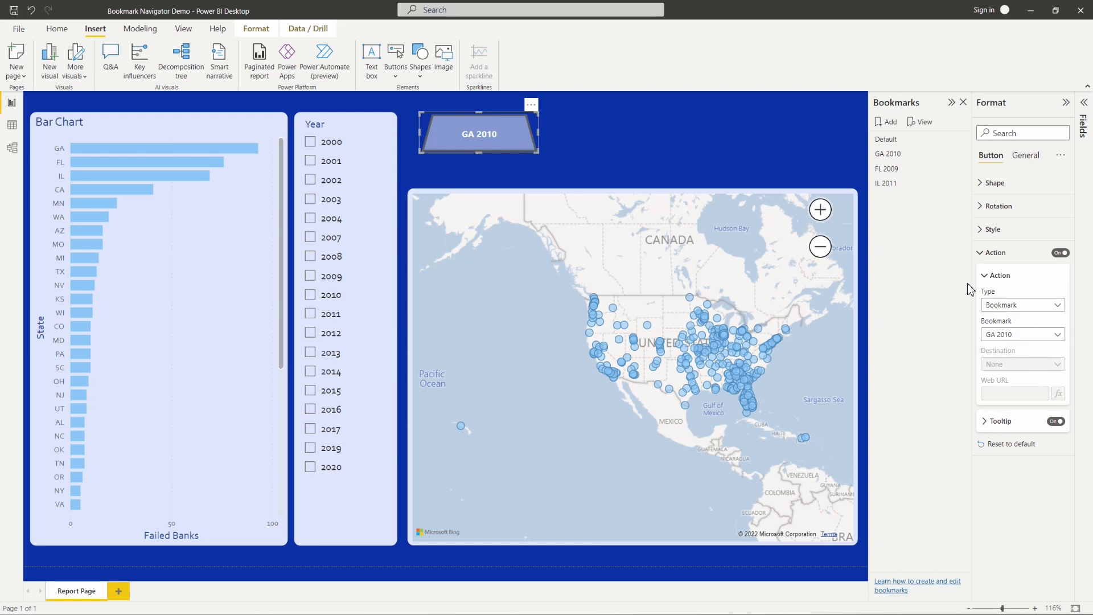
click(609, 123)
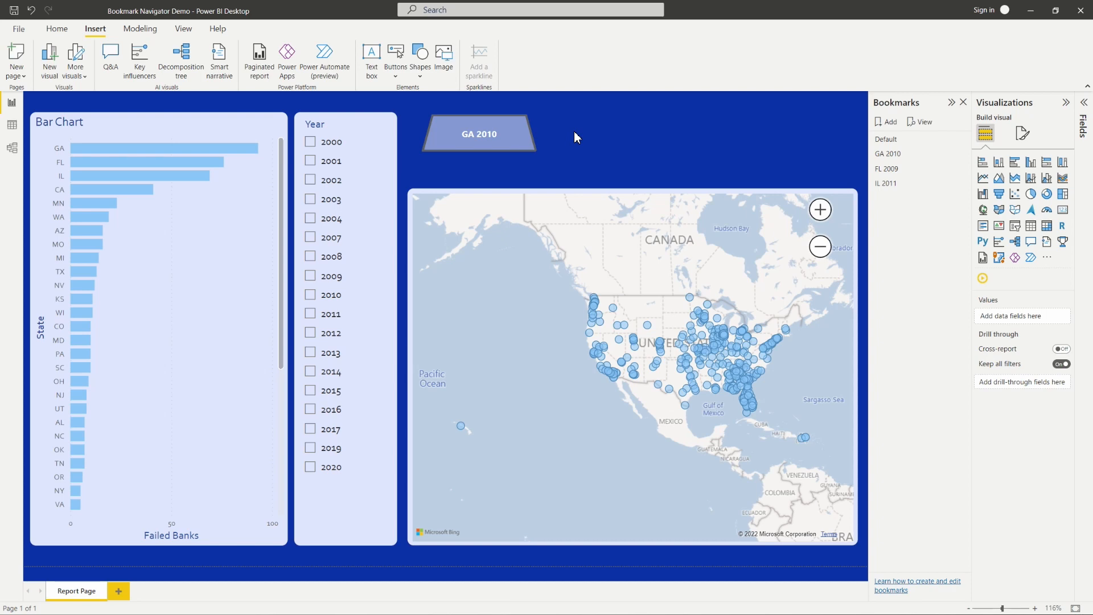
Test the GA 2010 button by following its bookmark link, and delete the button from the report page.
ctrl+click(504, 142)
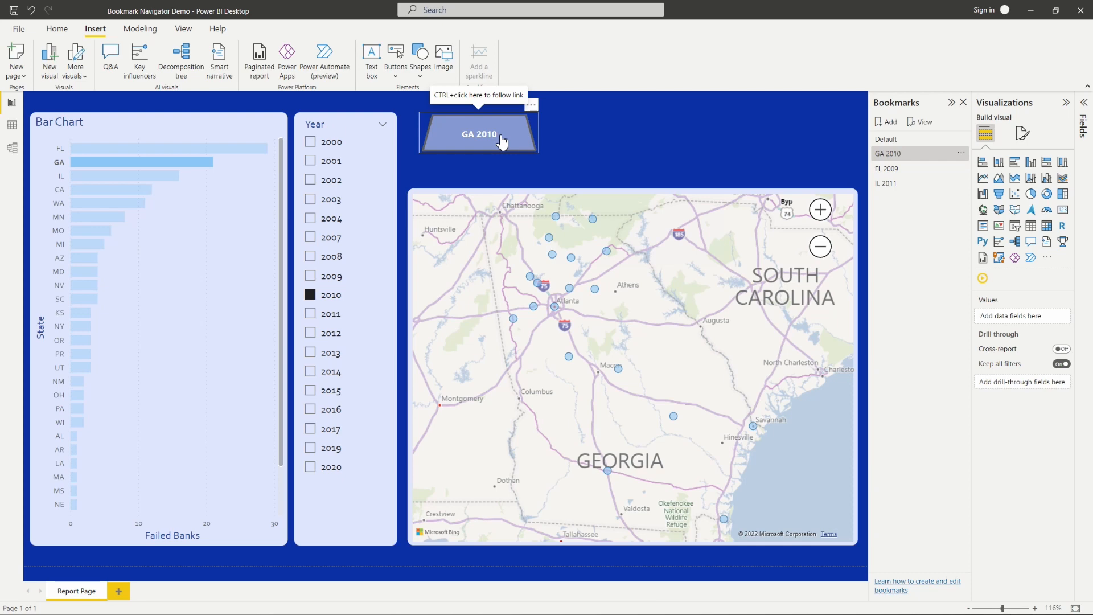
click(532, 125)
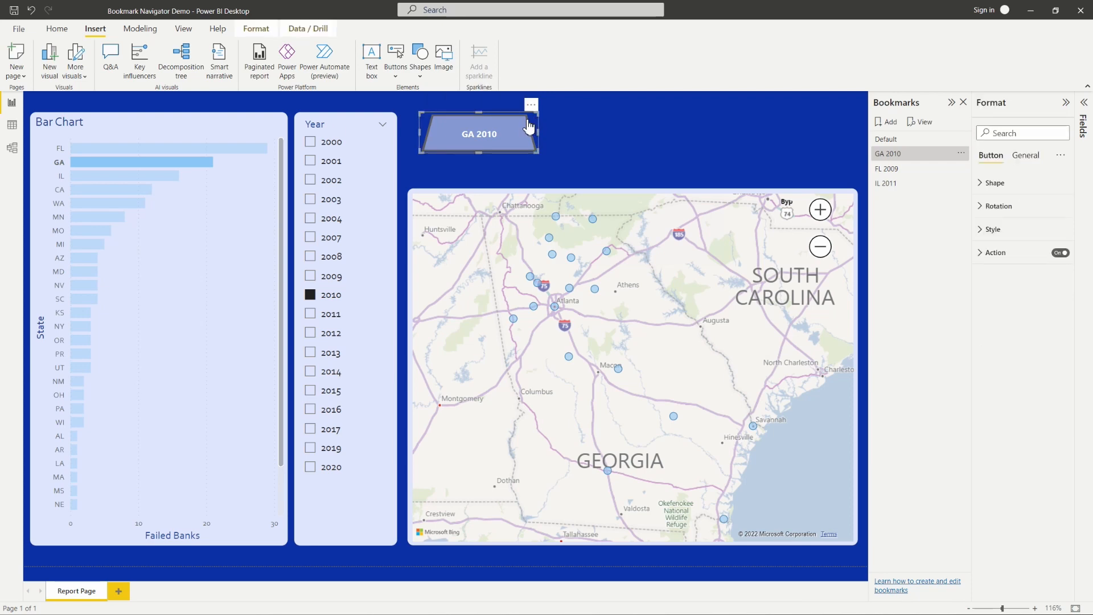
key(Delete)
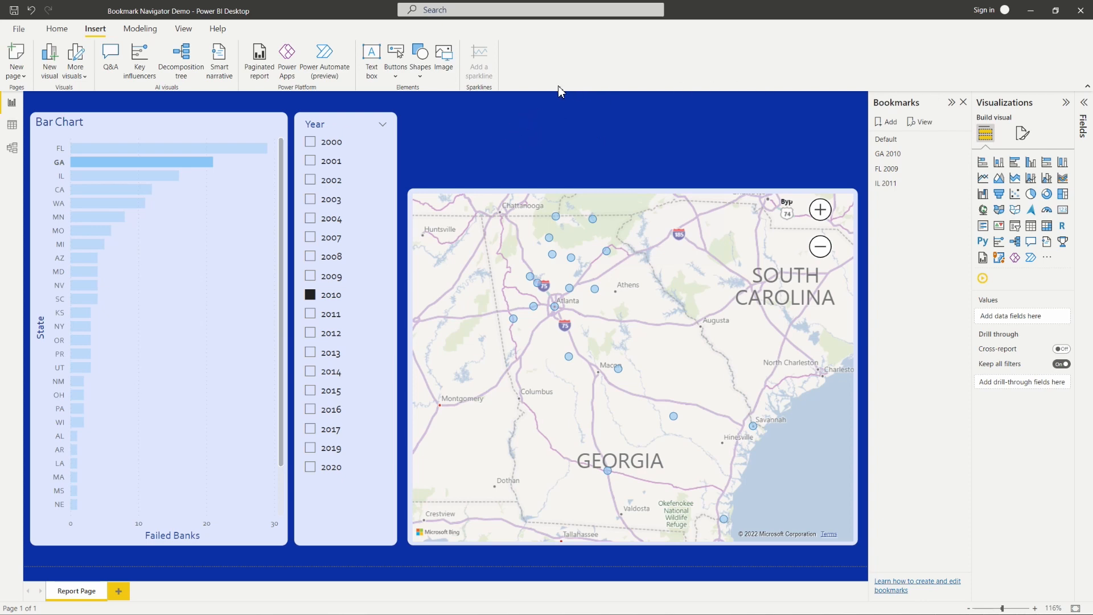
Restore the Default bookmark view and insert a bookmark navigator that fills the empty space above the map.
click(910, 142)
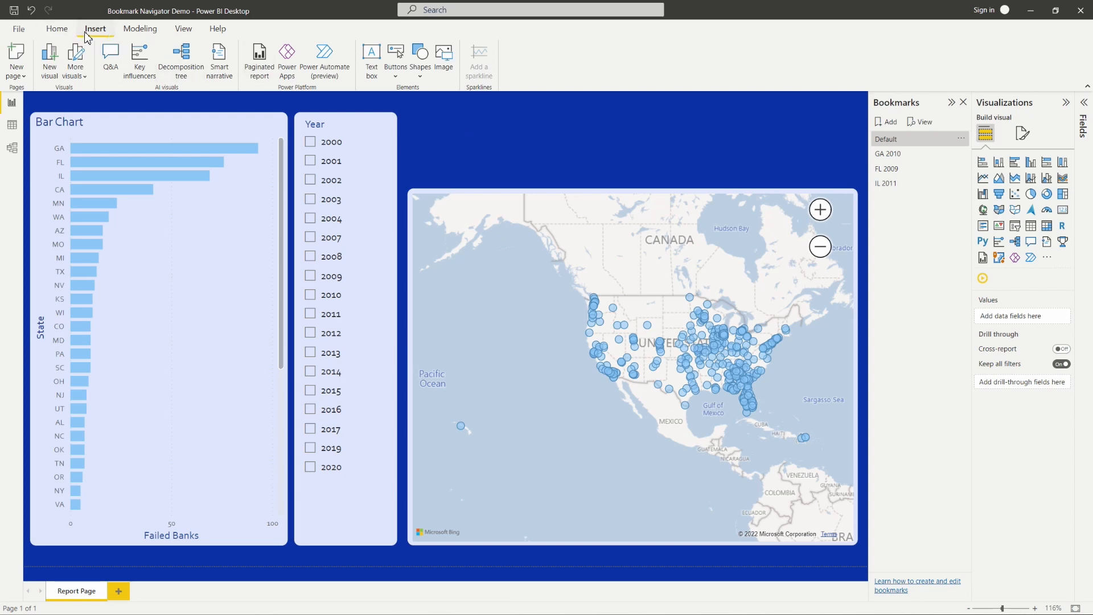
click(400, 53)
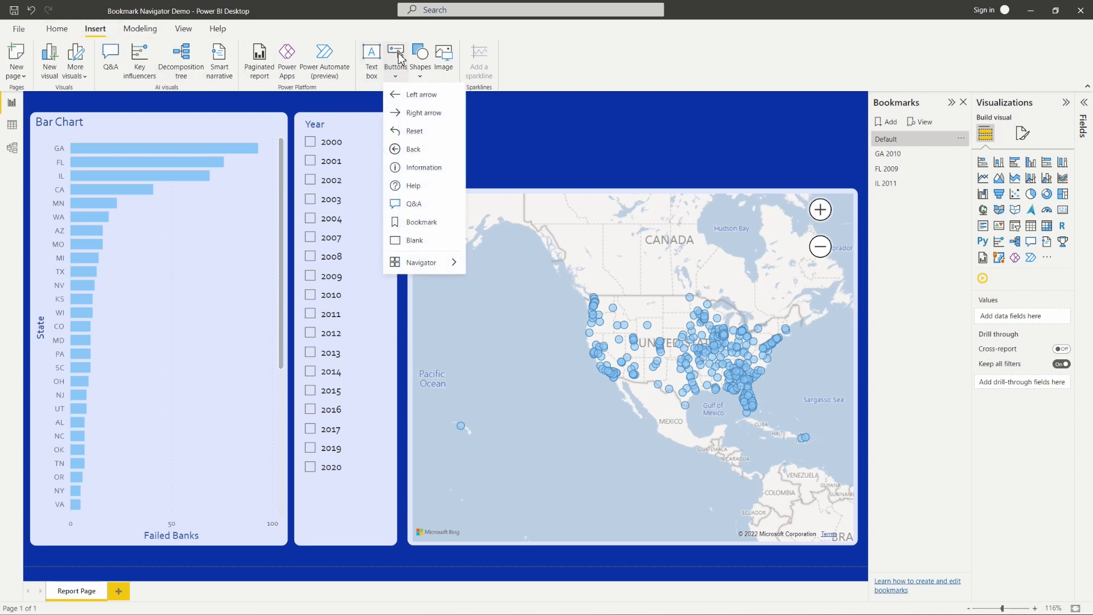
mouse_move(453, 266)
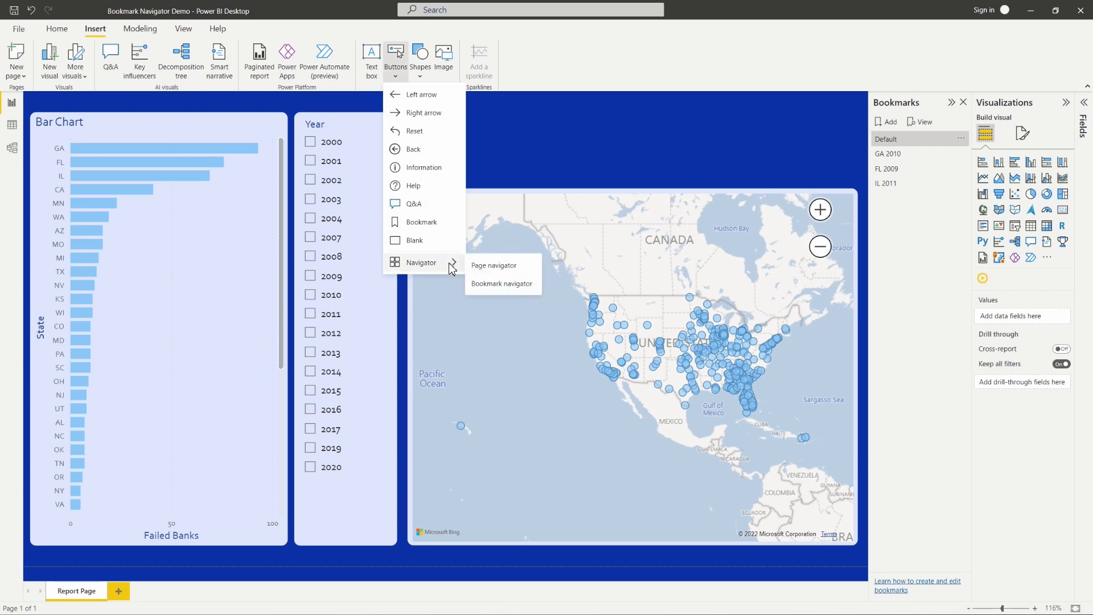
click(504, 285)
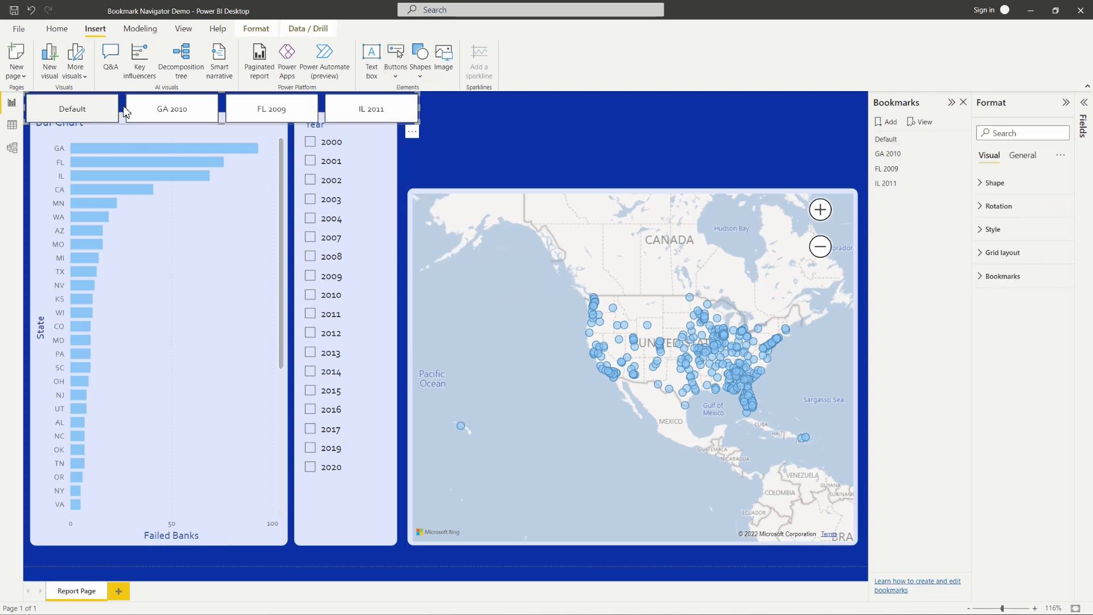
drag(128, 111, 504, 131)
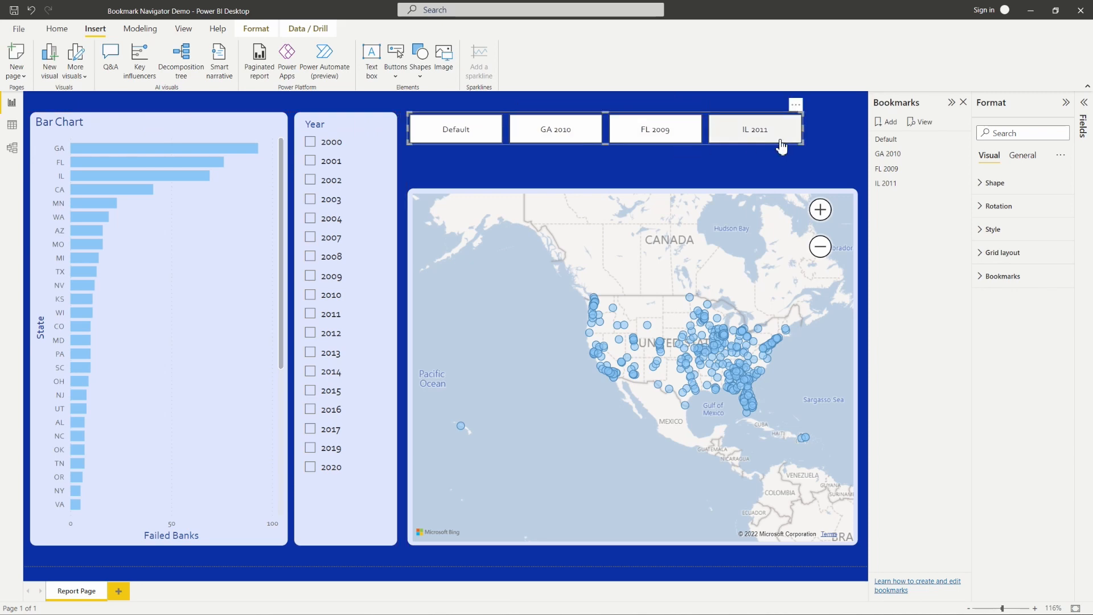
drag(803, 145, 856, 187)
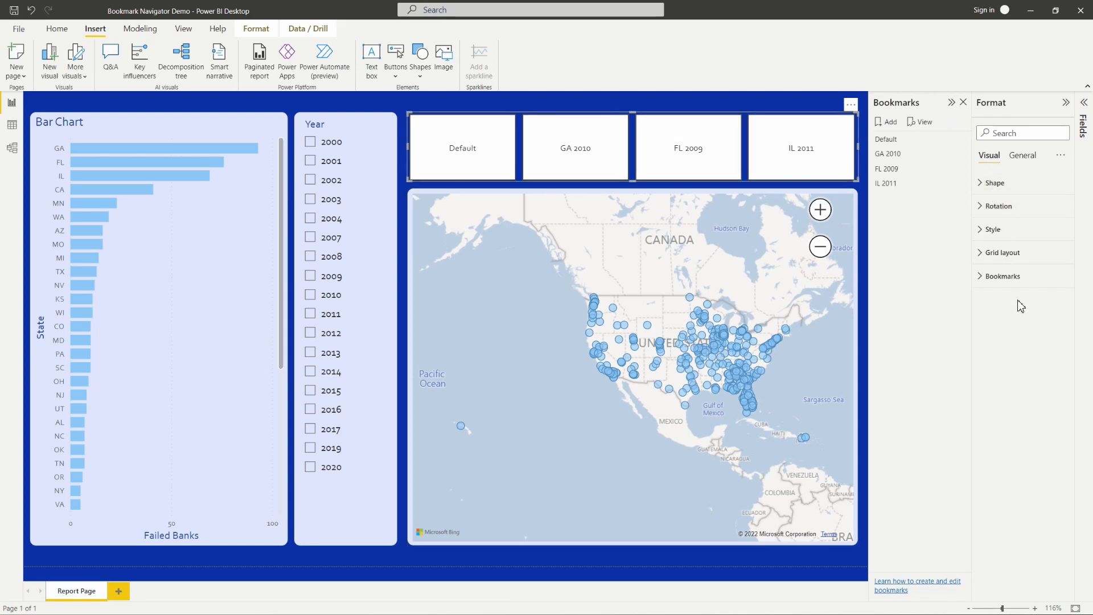
Try the Chevron arrow, Oval and Speech Bubble shapes on the bookmark navigator's buttons.
click(983, 185)
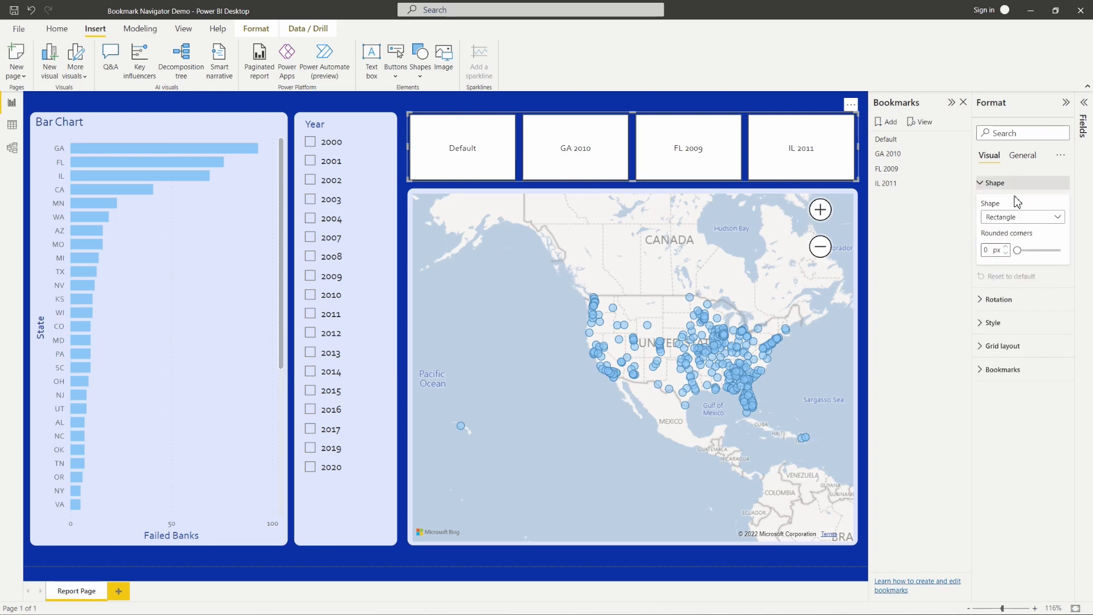
click(1058, 221)
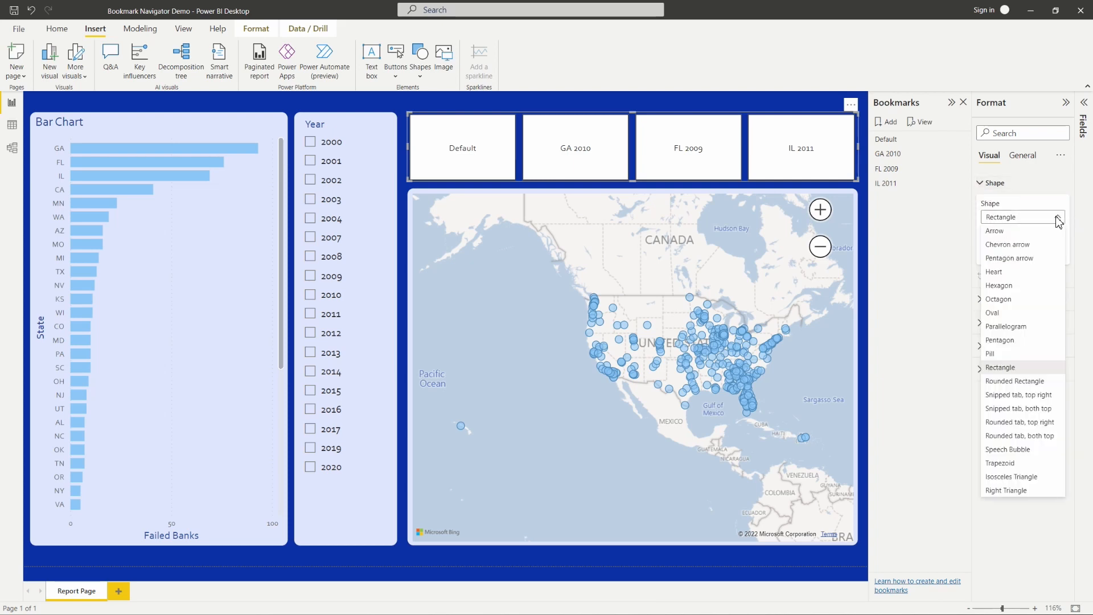
click(1028, 249)
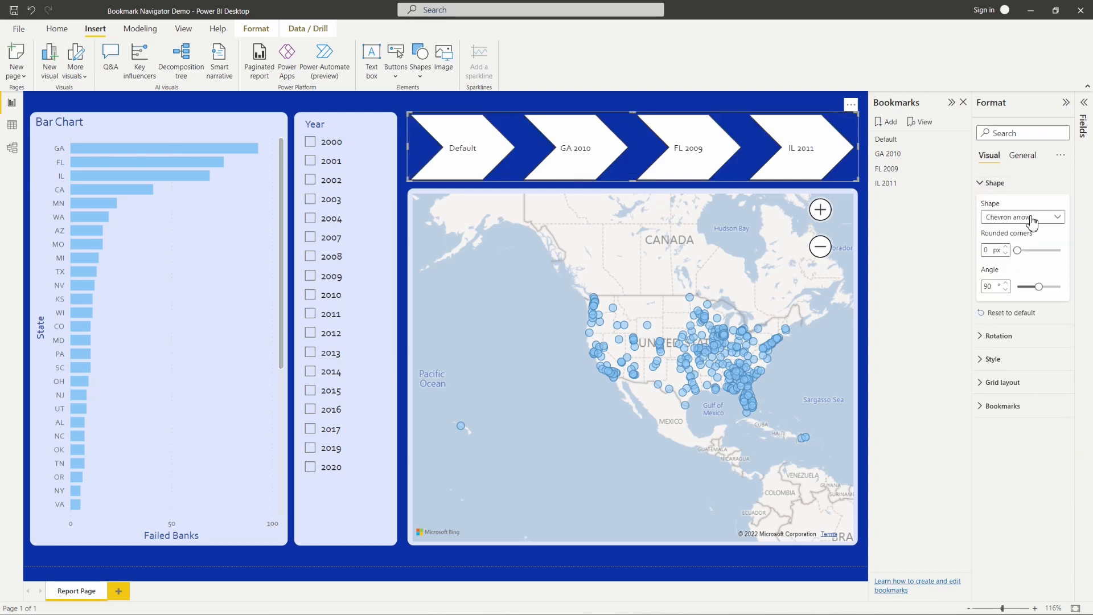
click(1032, 221)
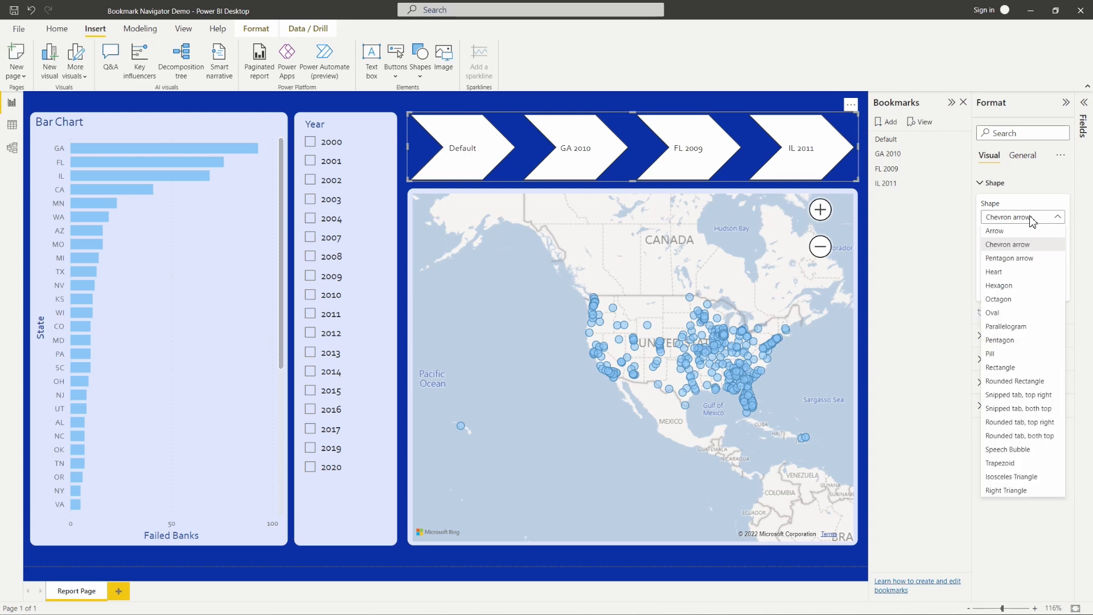
click(1018, 314)
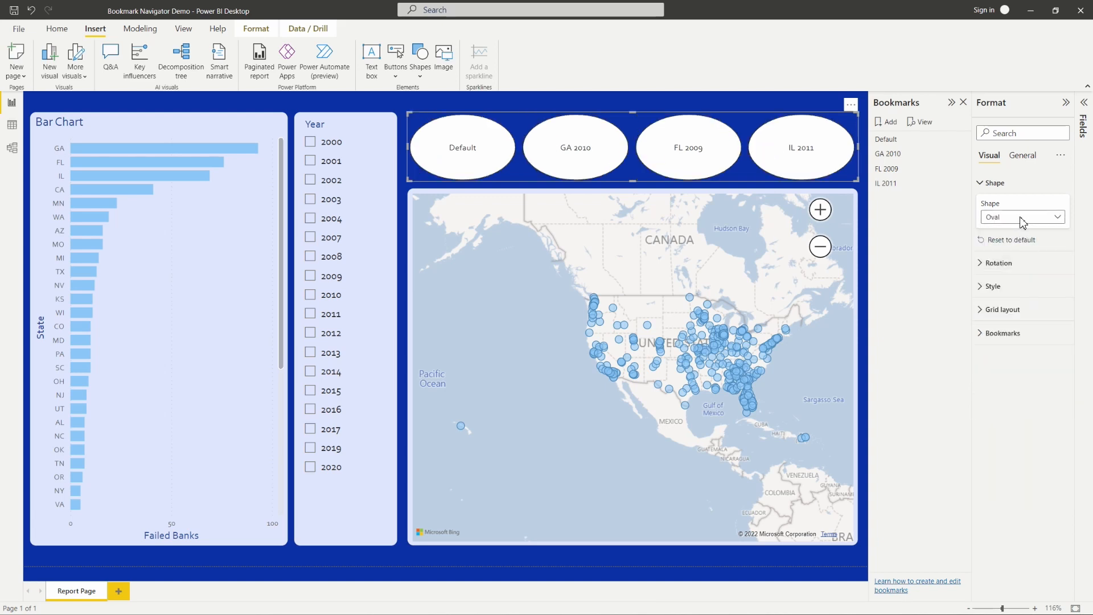
click(1023, 221)
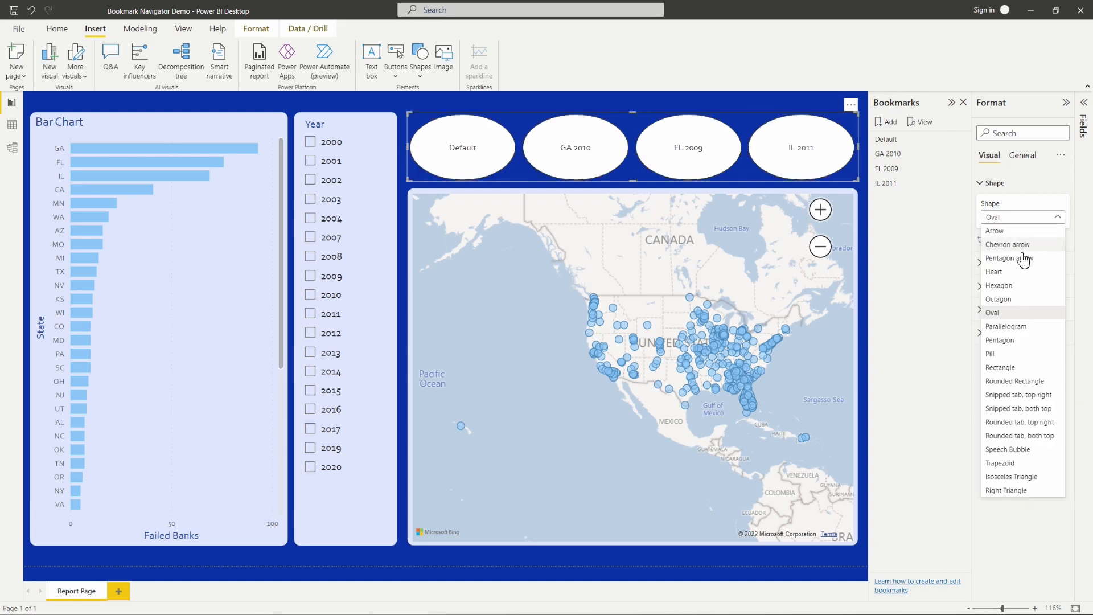
click(1002, 450)
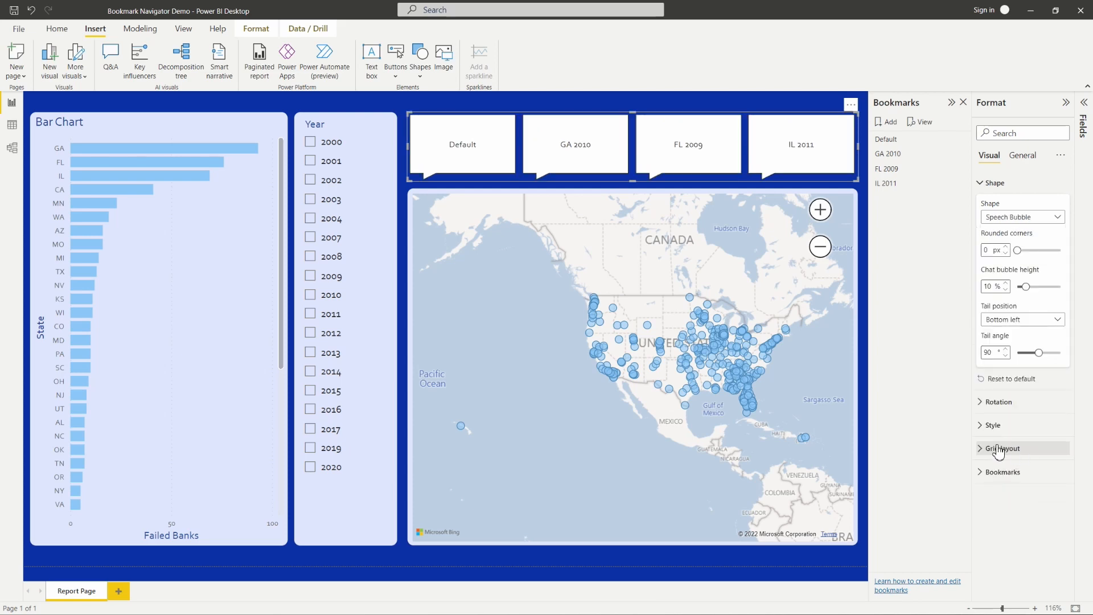
Set the navigator buttons' shape to Rounded Rectangle and reduce their corner rounding to about 15%.
click(1056, 220)
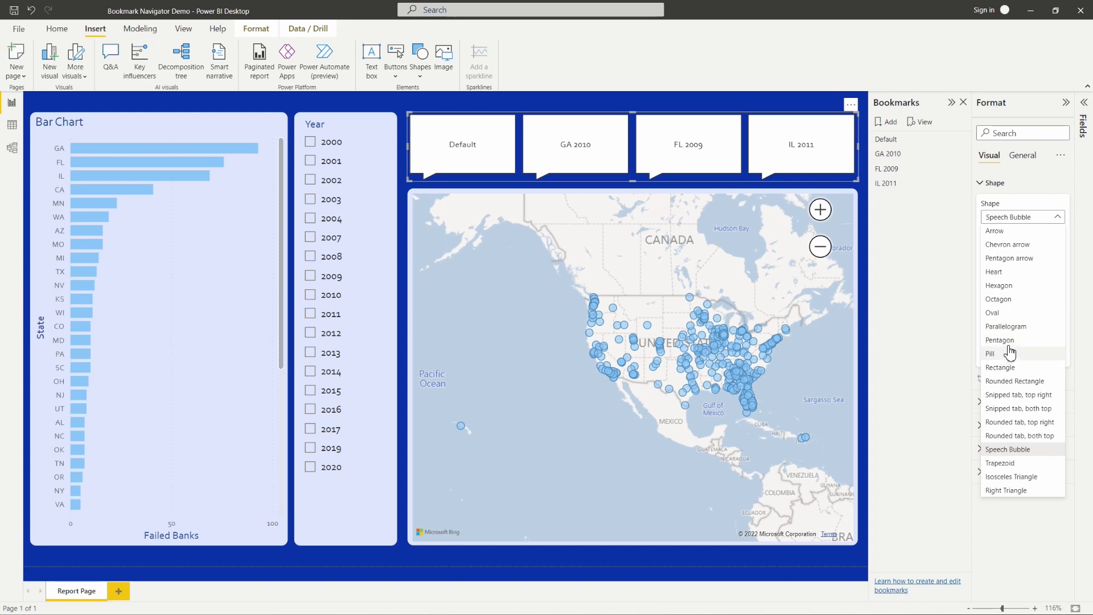
click(1037, 381)
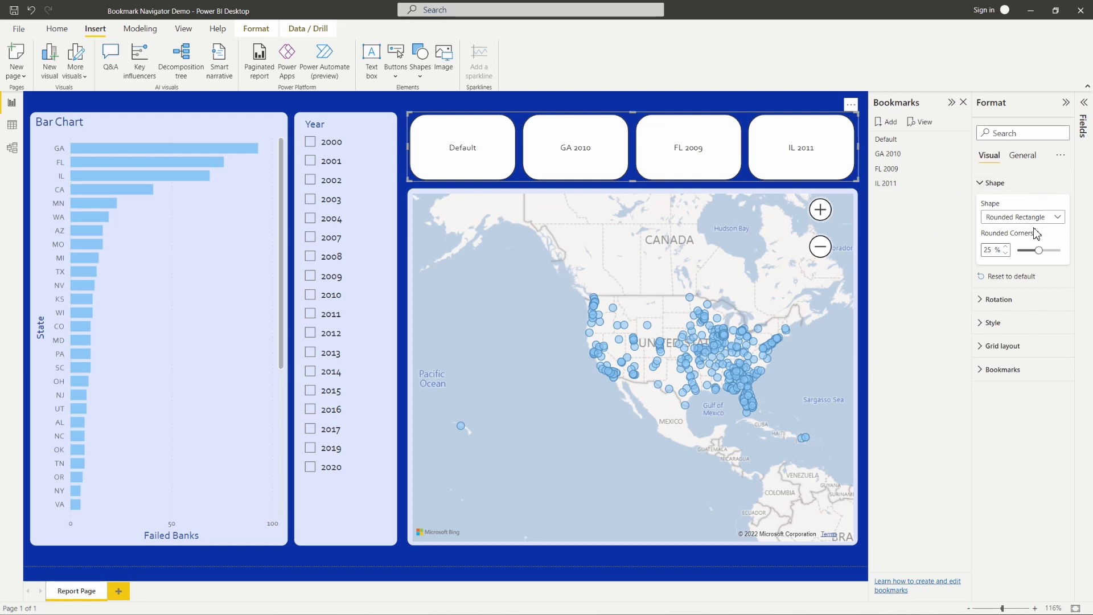
drag(1038, 251, 1035, 256)
drag(1032, 259, 1032, 260)
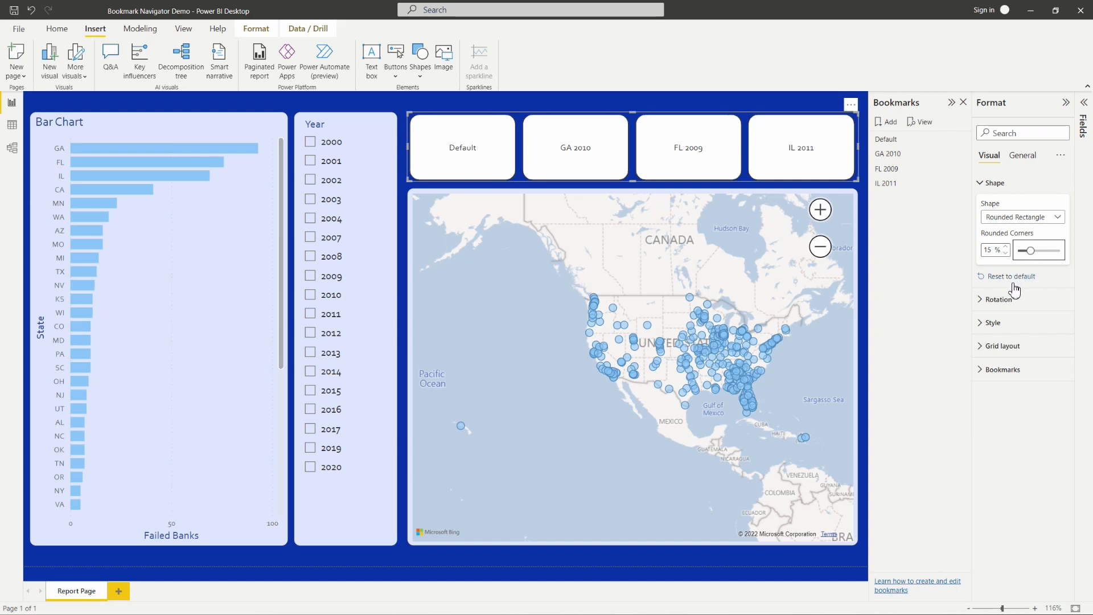
mouse_move(1031, 250)
mouse_down()
mouse_move(1053, 251)
mouse_move(1034, 264)
mouse_up()
click(980, 182)
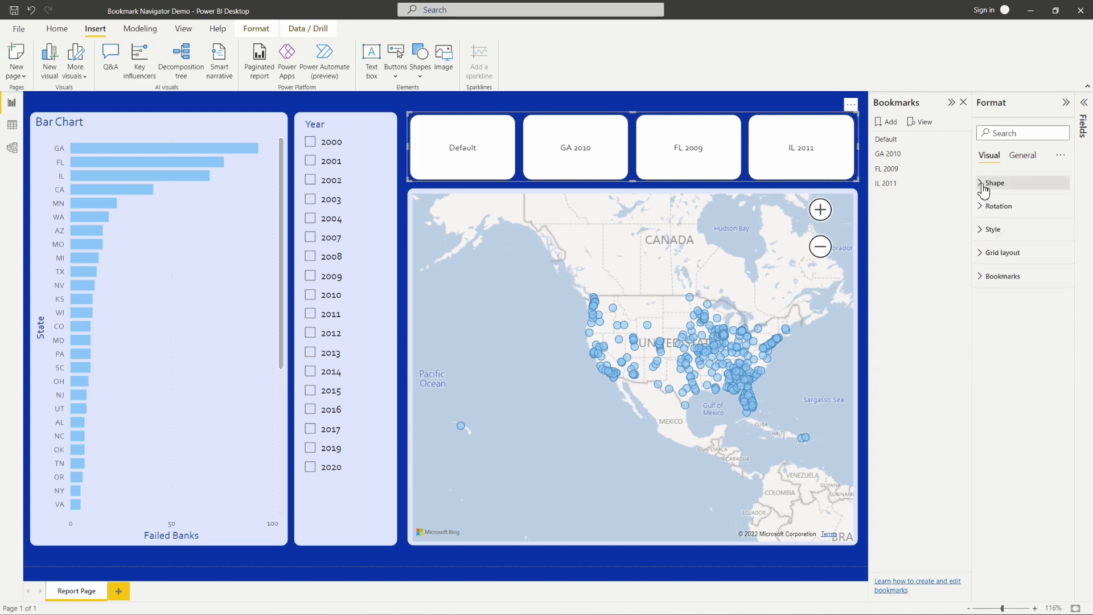
Try out the overall, shape and text rotation of the navigator buttons, returning each one to 0.
click(980, 209)
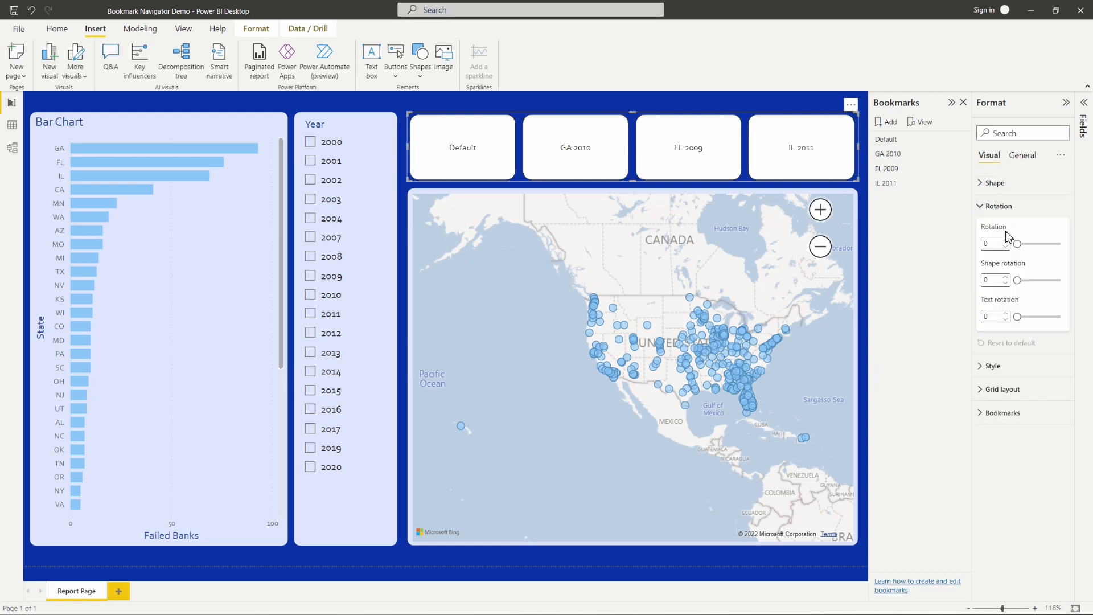
click(1036, 244)
drag(1037, 243, 1014, 244)
click(1042, 281)
drag(1041, 280, 1017, 317)
click(1037, 316)
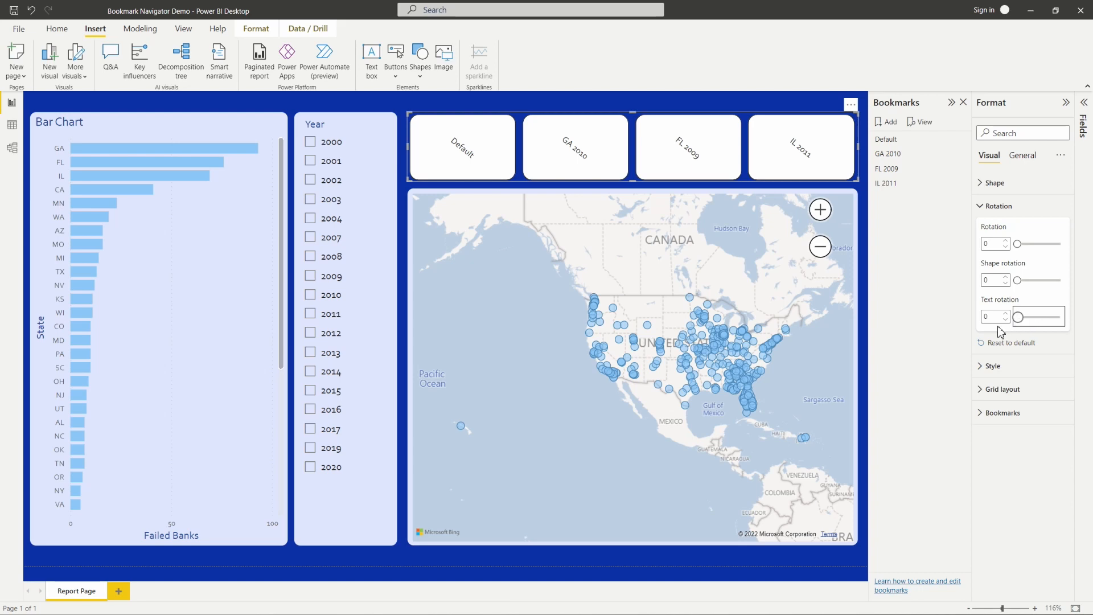
click(990, 206)
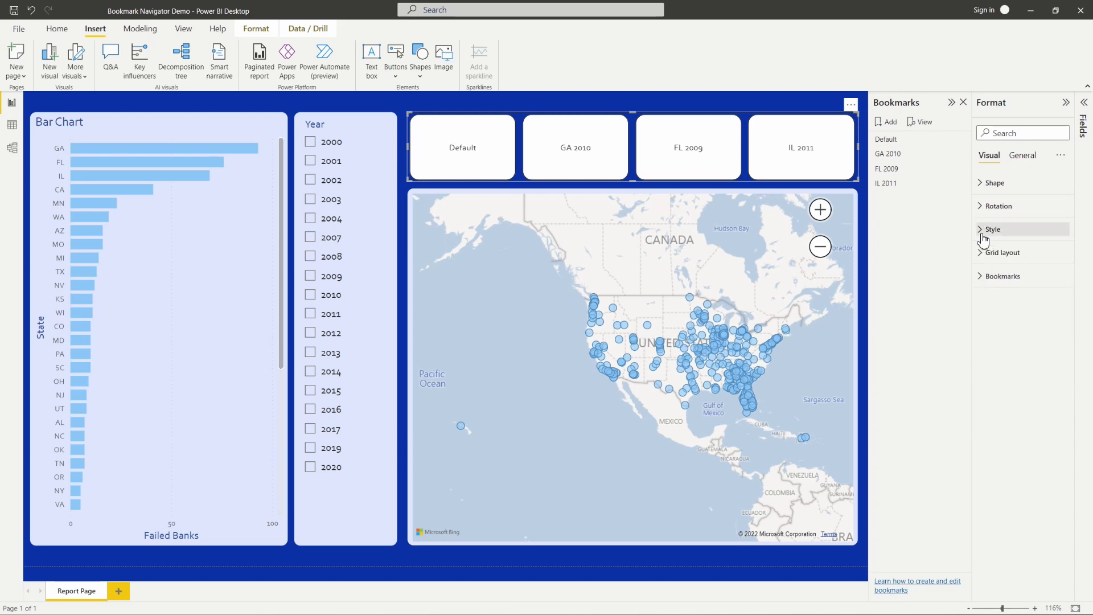
In the navigator's style for the Default state, set the button text to size 13 and bold.
click(990, 229)
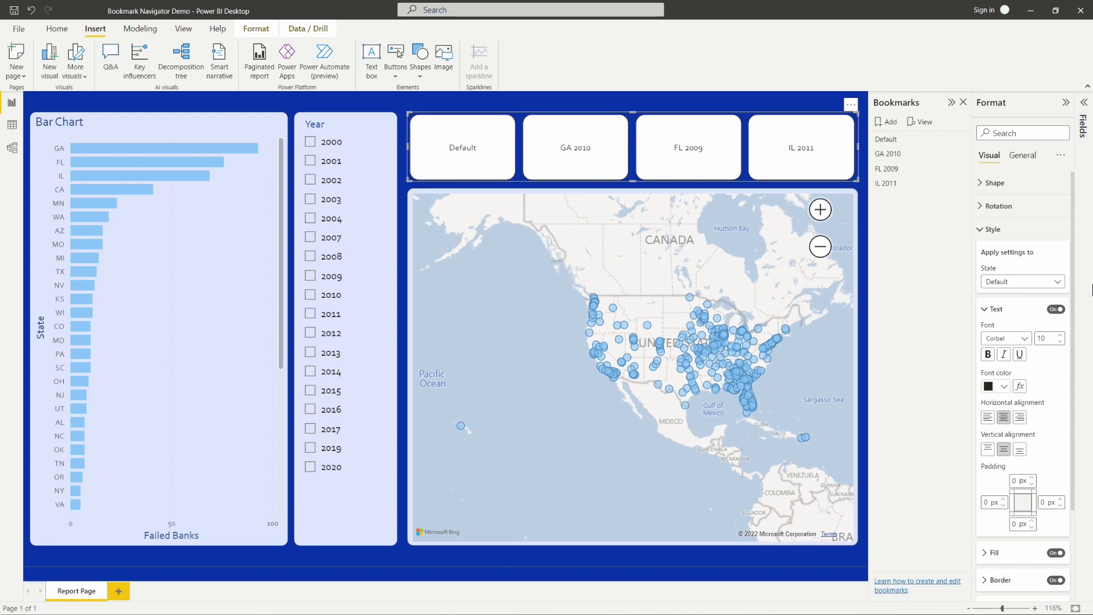
click(1062, 284)
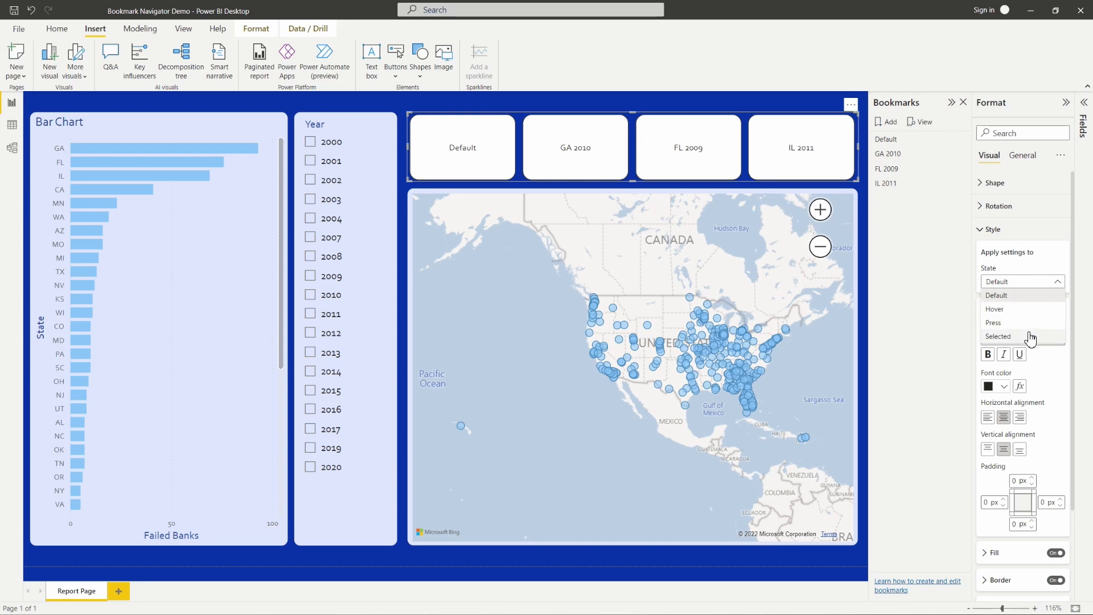
click(1050, 272)
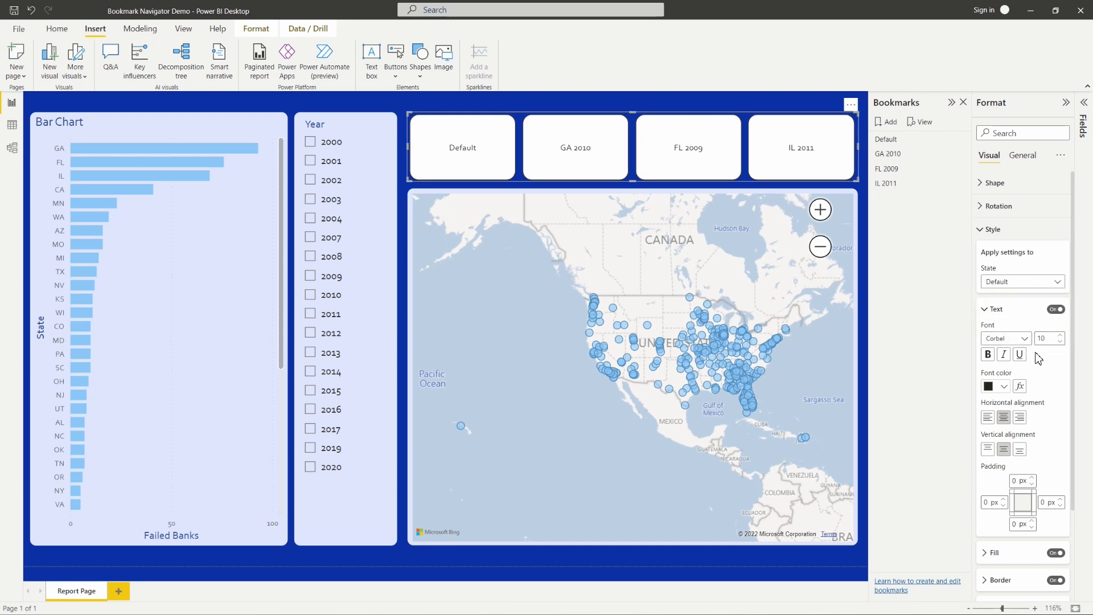
click(1024, 338)
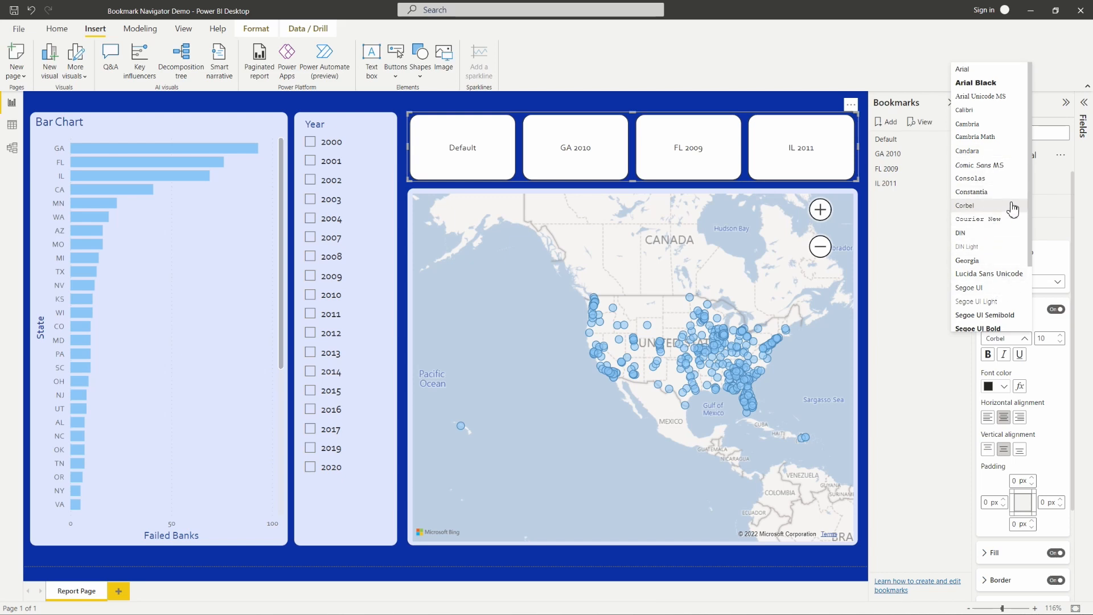
click(1059, 337)
click(1062, 336)
click(1062, 336)
click(1061, 336)
click(987, 354)
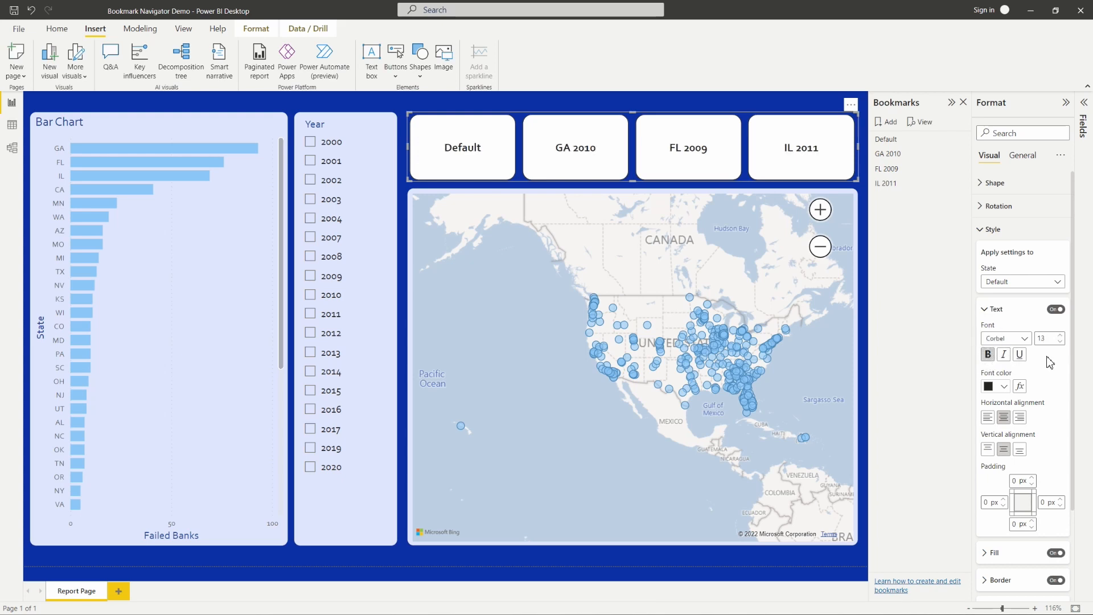
Set the navigator text's font color to the light blue Theme color 1.
scroll(1047, 365, down, 2)
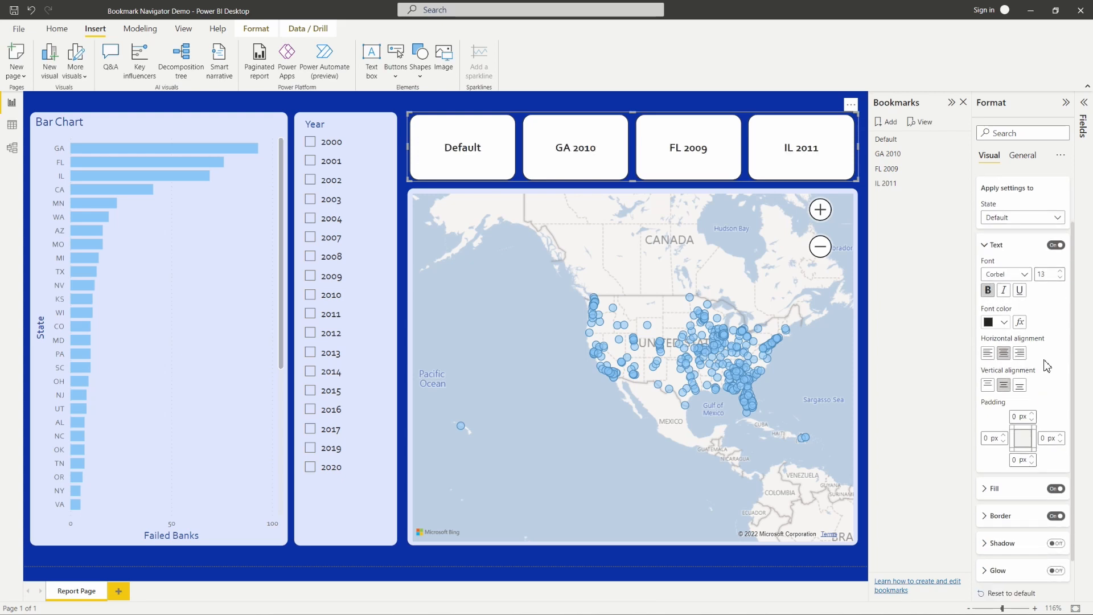
click(1004, 323)
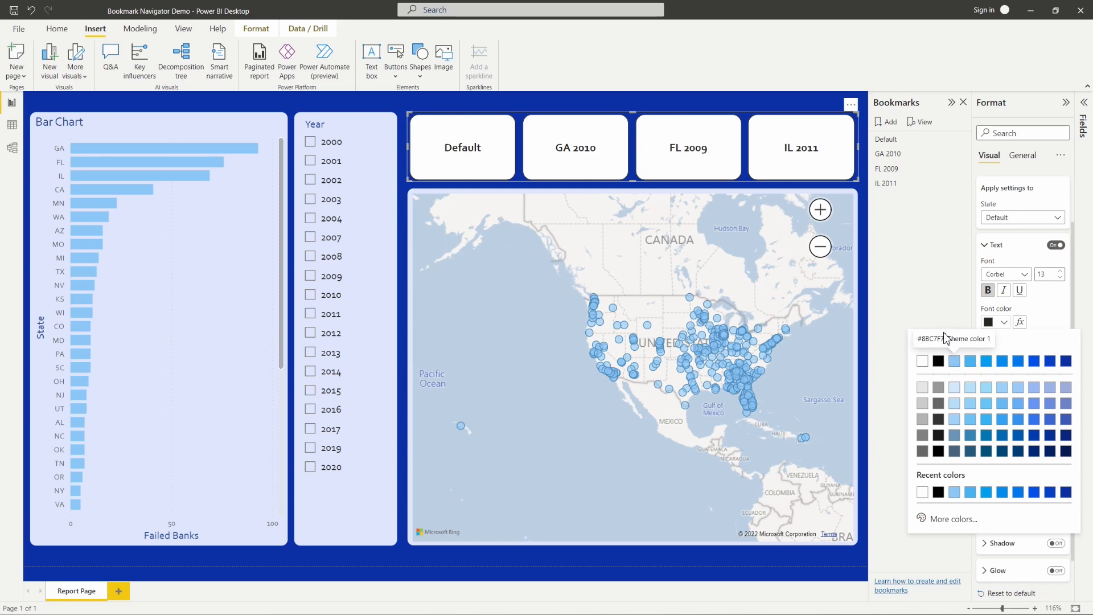
click(954, 364)
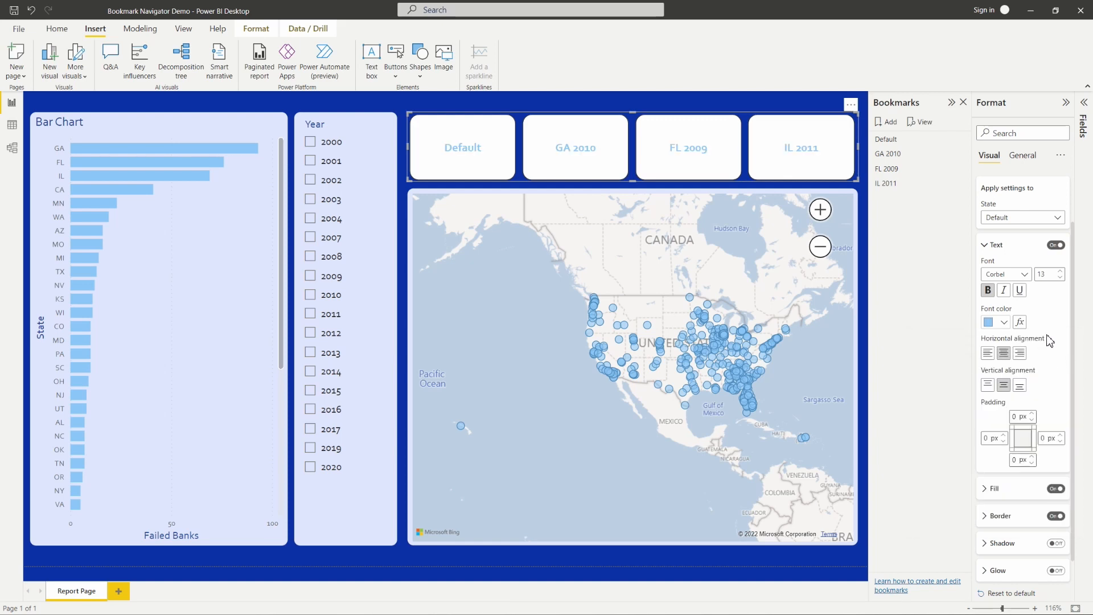
Set the navigator buttons' fill color in the Default state to the darkest navy blue theme shade.
scroll(1049, 340, down, 1)
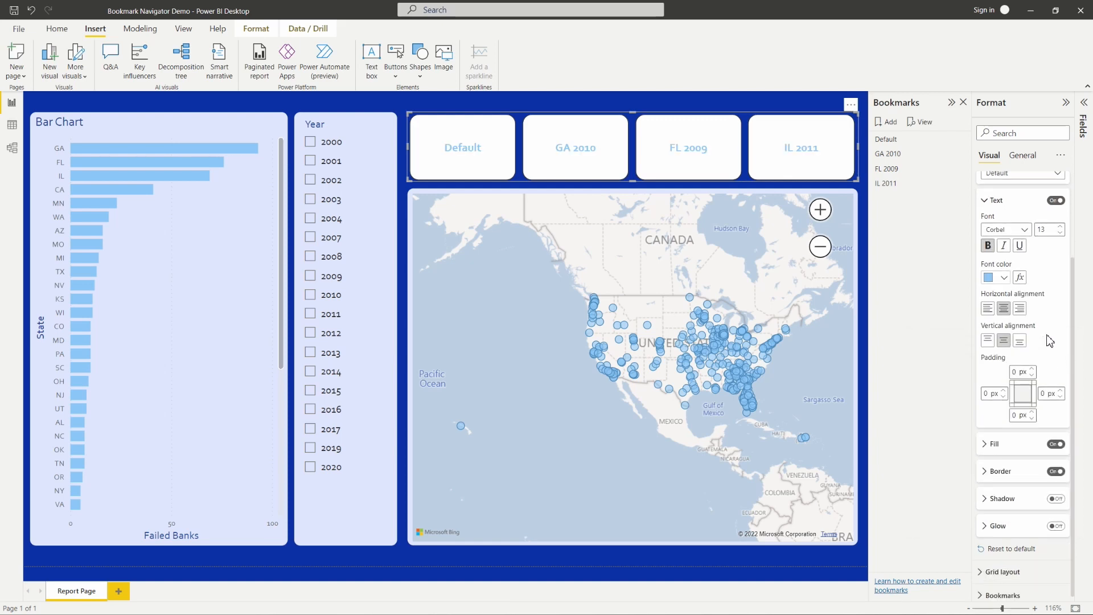
click(985, 439)
scroll(1033, 398, down, 1)
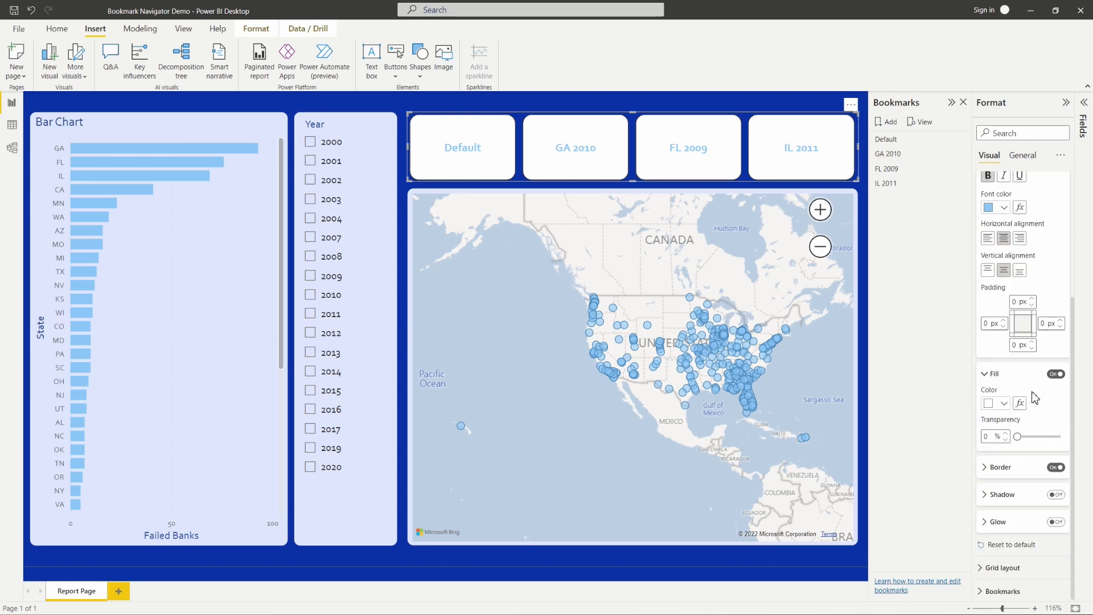
click(1004, 403)
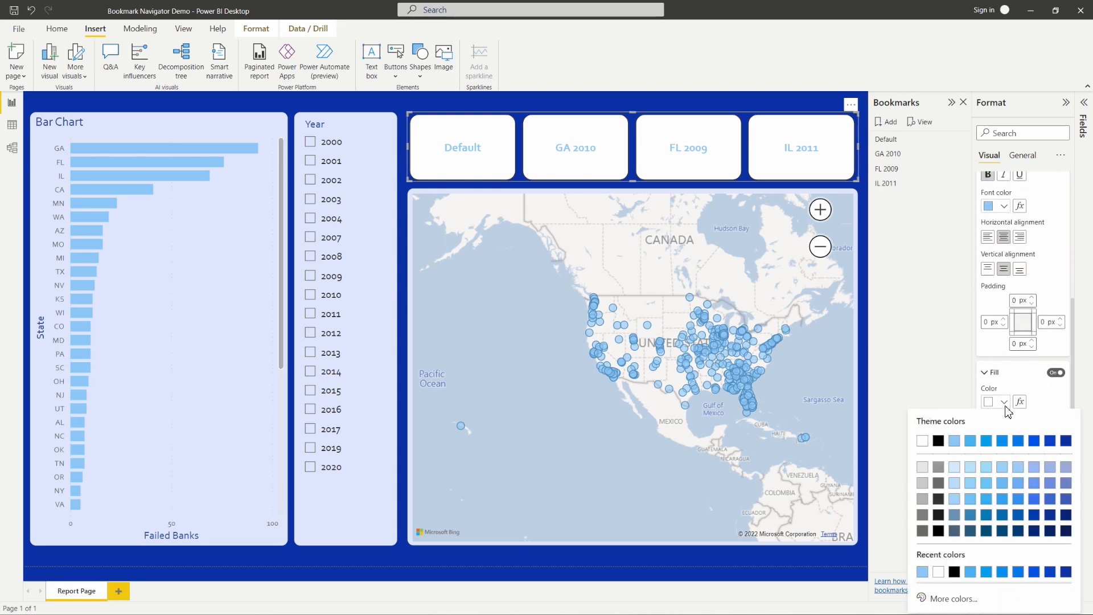
click(1065, 530)
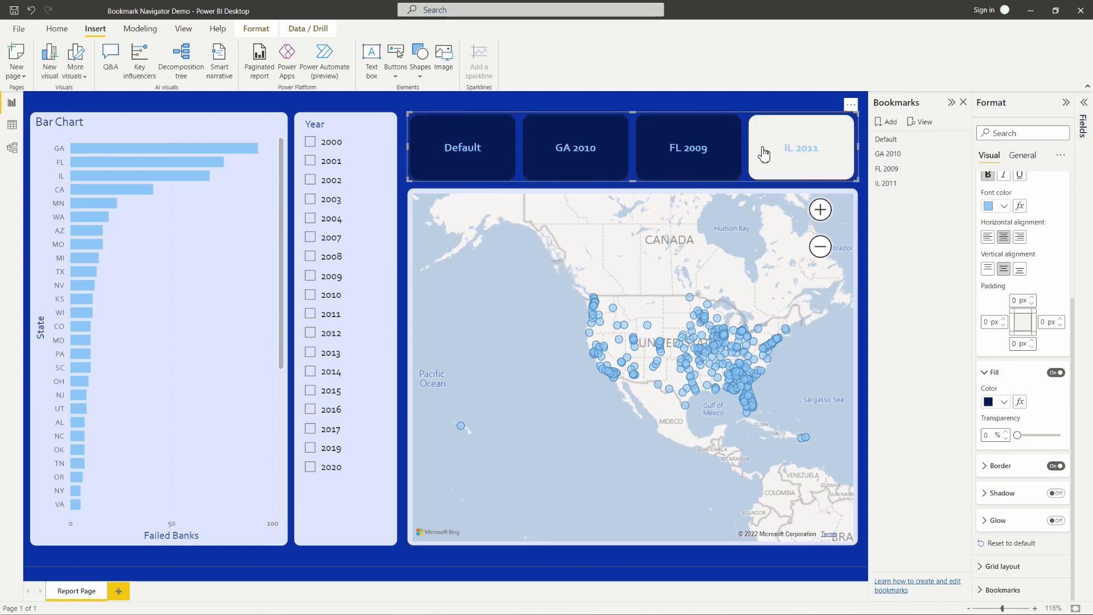
Apply the GA 2010 bookmark and set the navigator text's Hover state font color to the bright royal blue base theme color.
click(601, 151)
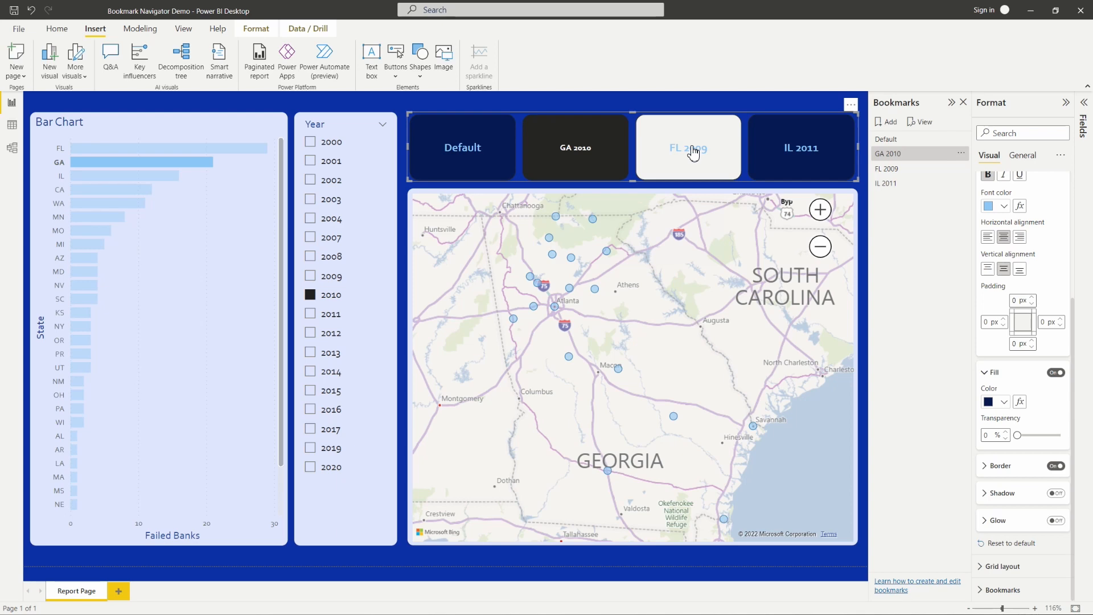
click(993, 374)
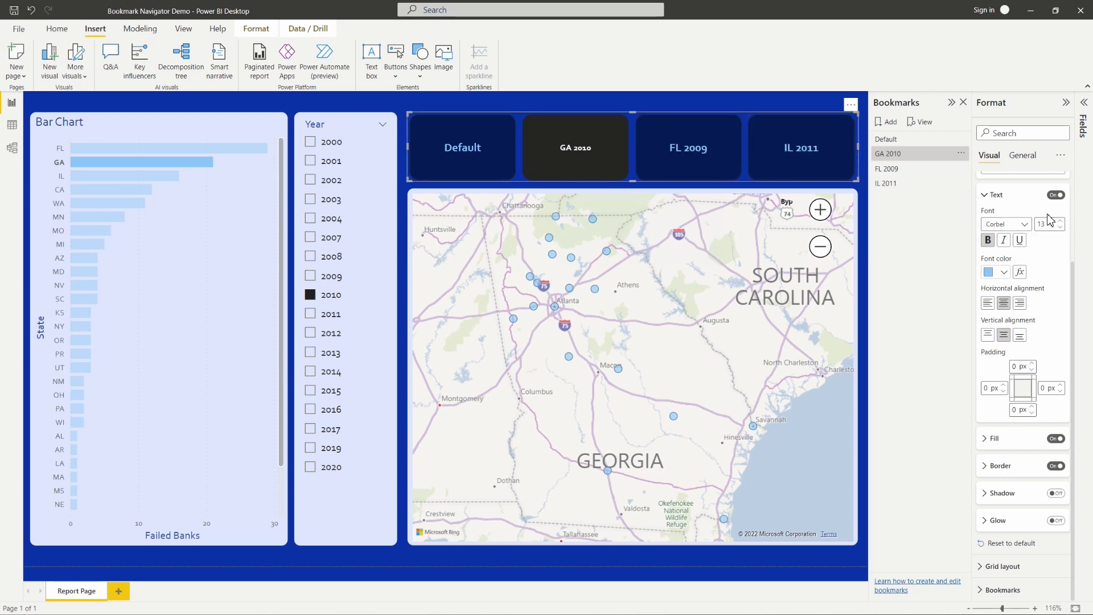
scroll(1037, 211, up, 2)
click(1041, 234)
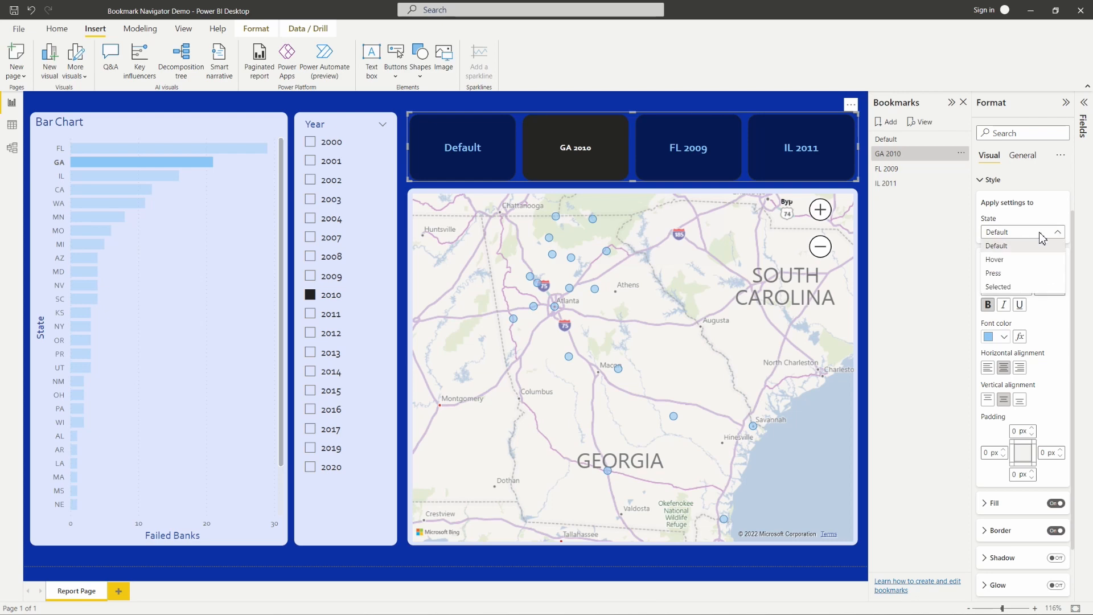
click(1020, 263)
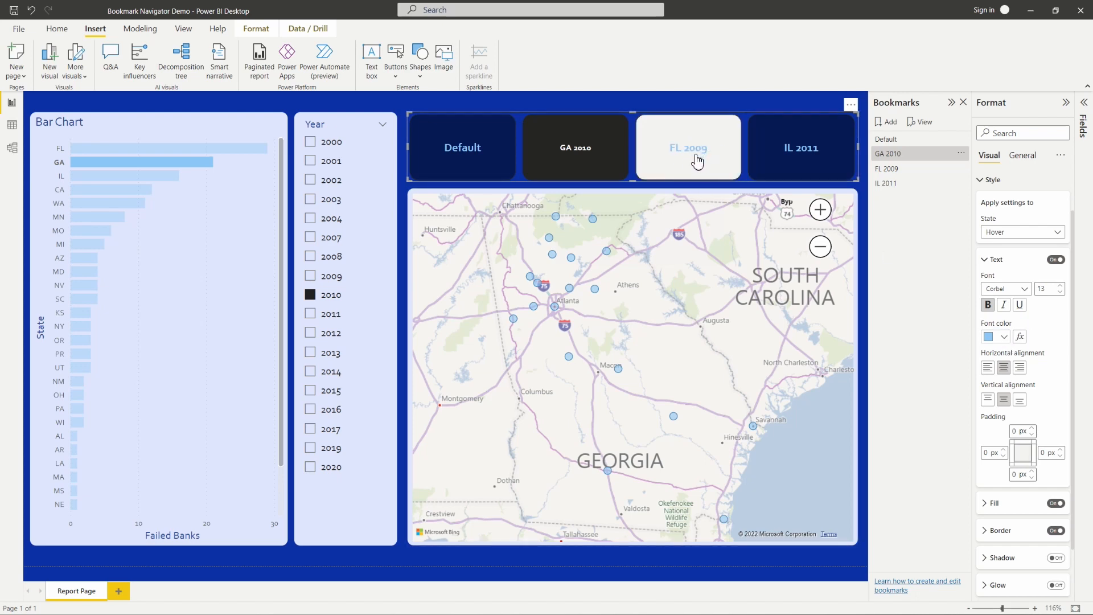
click(1005, 340)
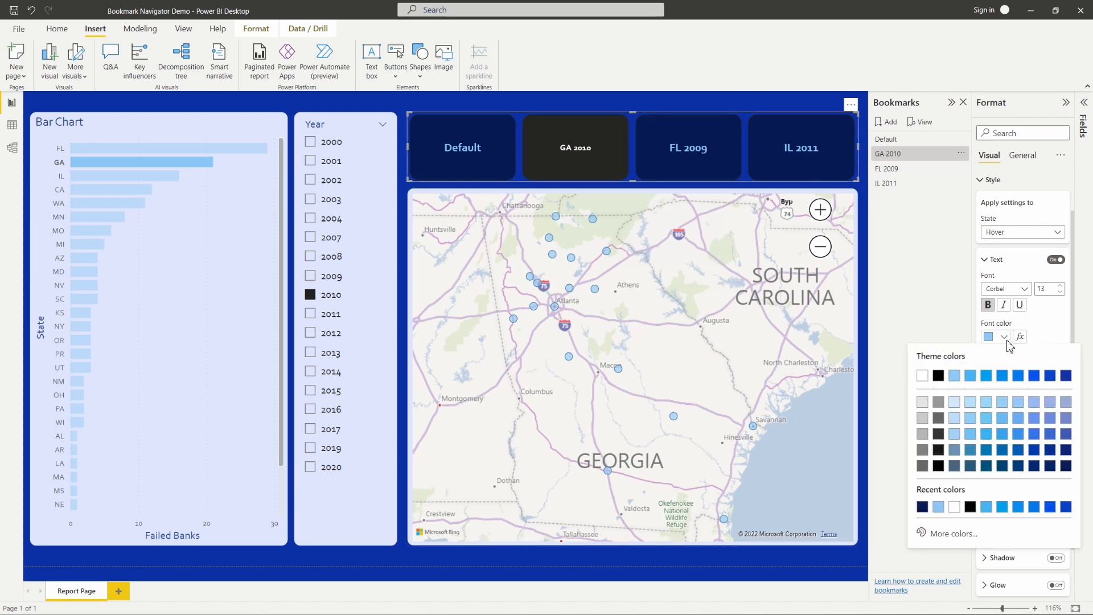
click(1033, 376)
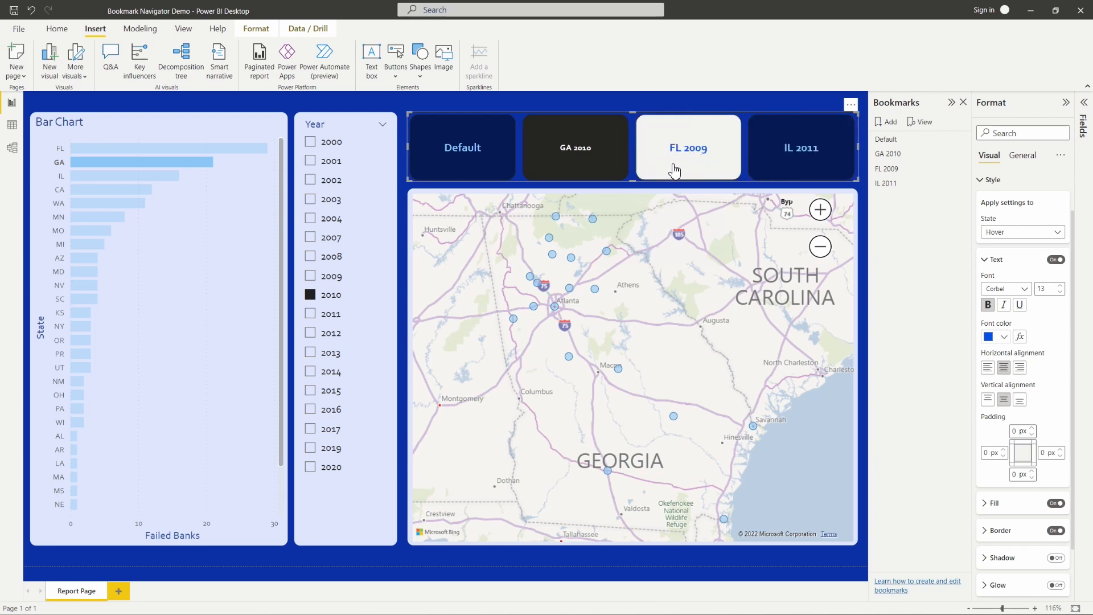
In the navigator's style for the Selected state, set the text size to 13.
click(1020, 233)
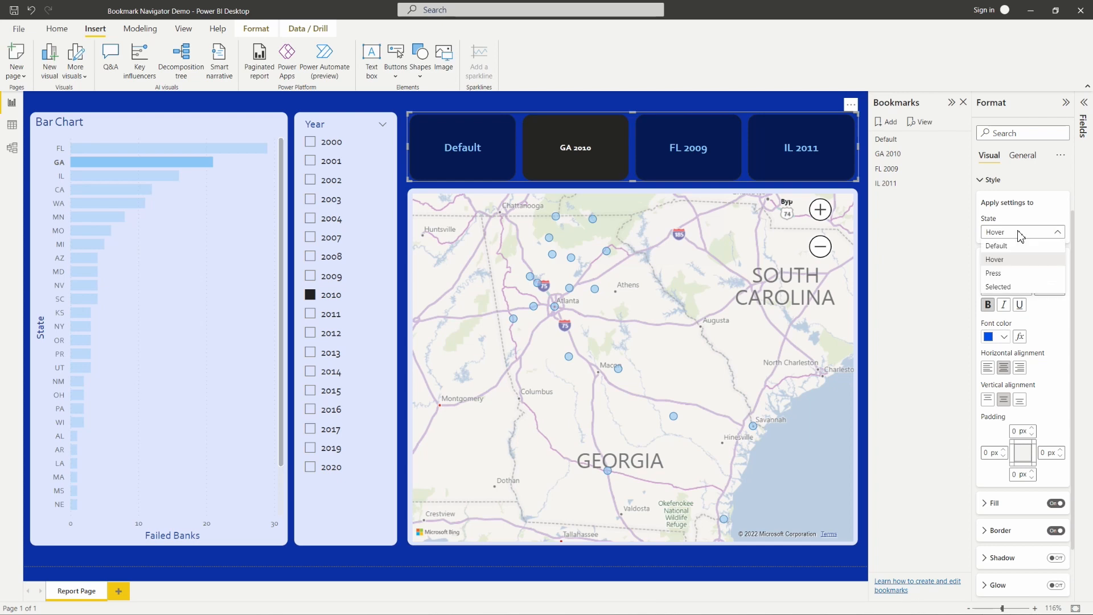
click(1024, 287)
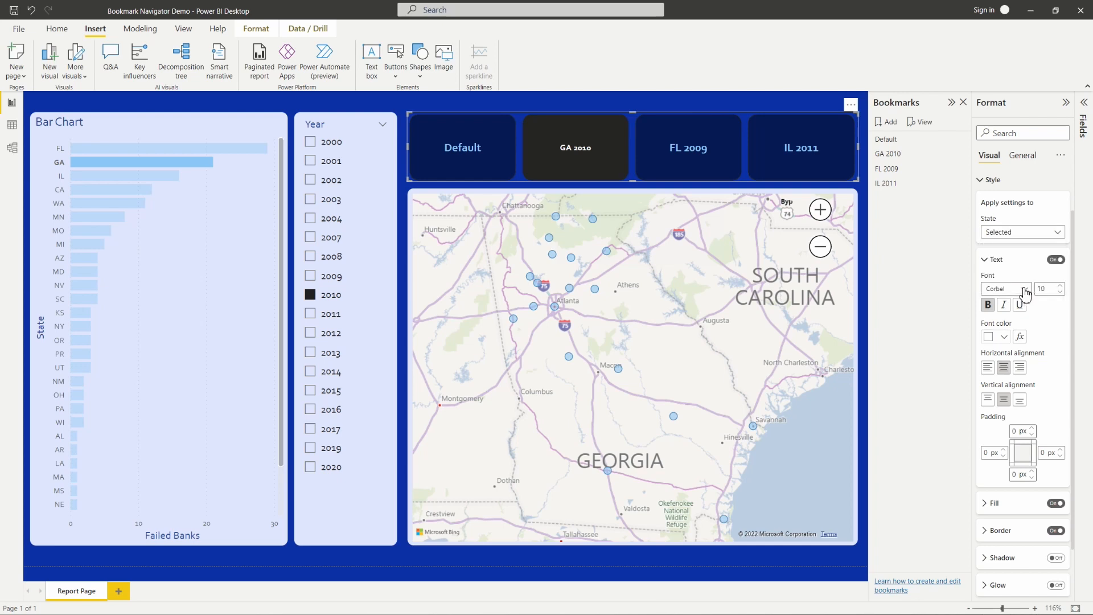
click(1061, 287)
click(1061, 286)
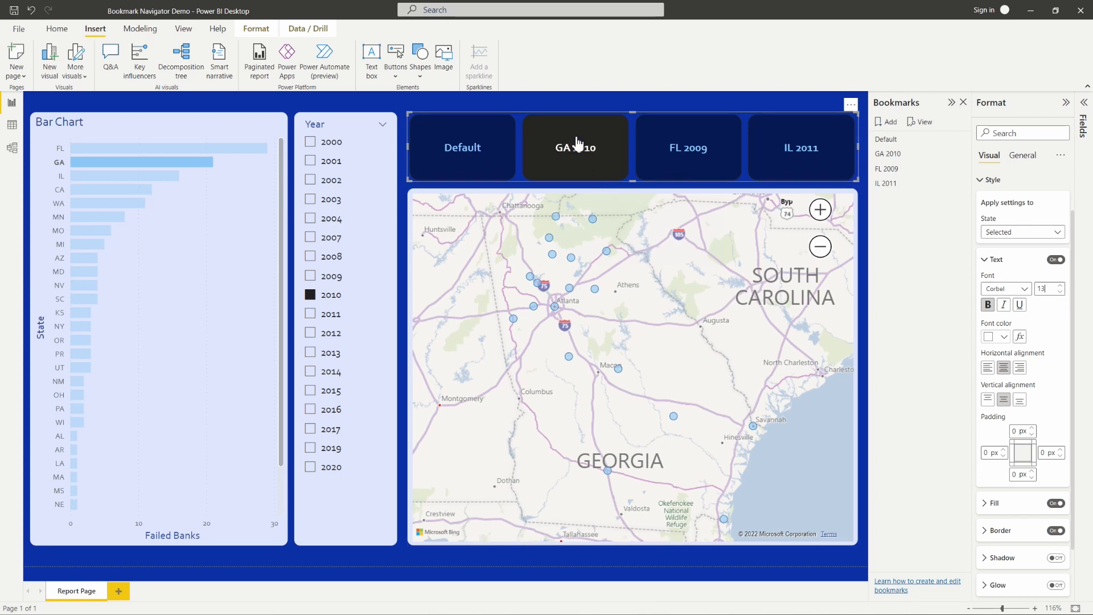
Set the Selected state's button fill to the bright sky blue base theme color.
scroll(1046, 324, down, 2)
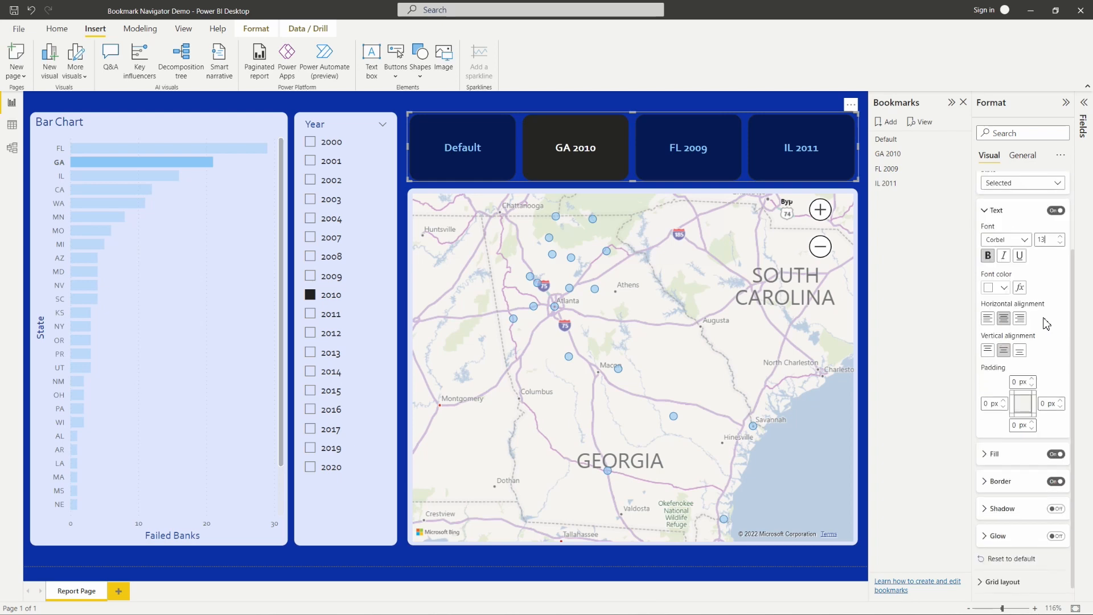
click(984, 440)
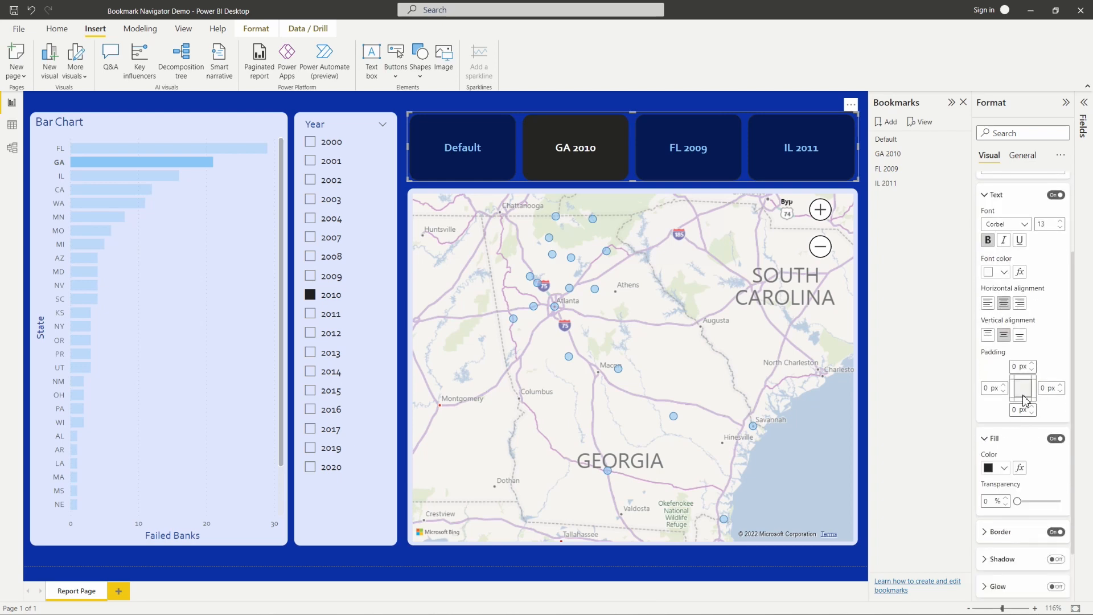
scroll(996, 421, down, 2)
click(1004, 403)
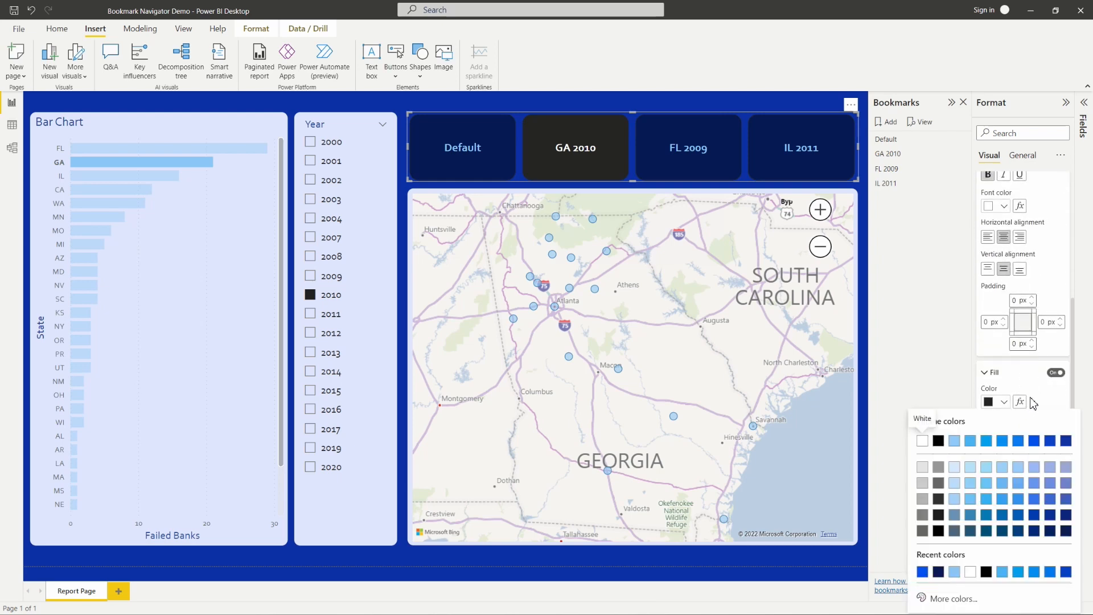
click(988, 442)
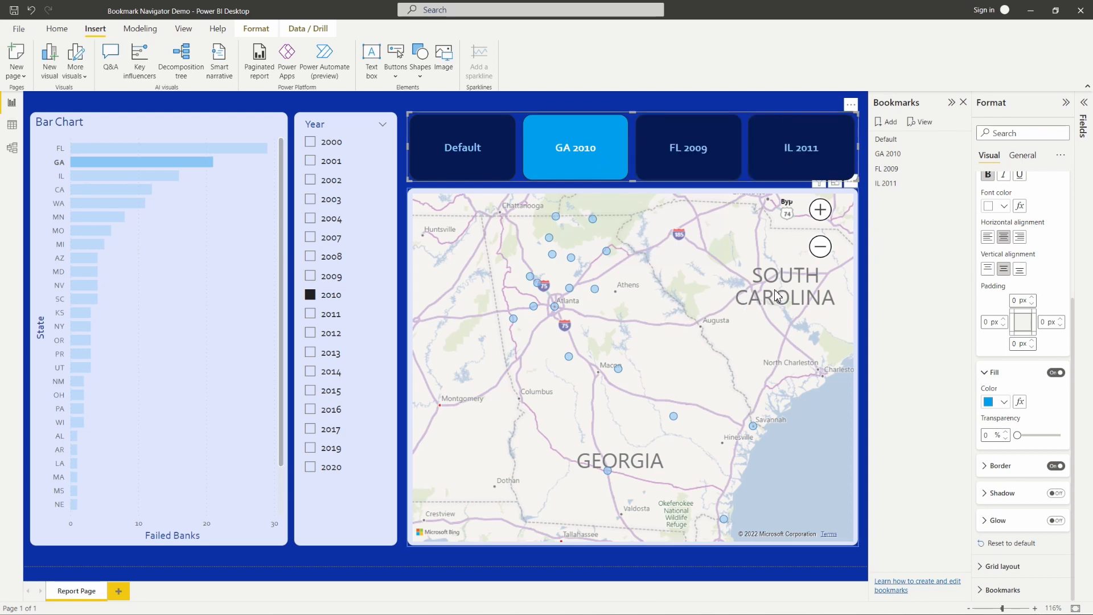
Try the Vertical orientation in the navigator's grid layout and shrink the navigator to a narrow stack over the map's upper corner.
scroll(1053, 290, up, 5)
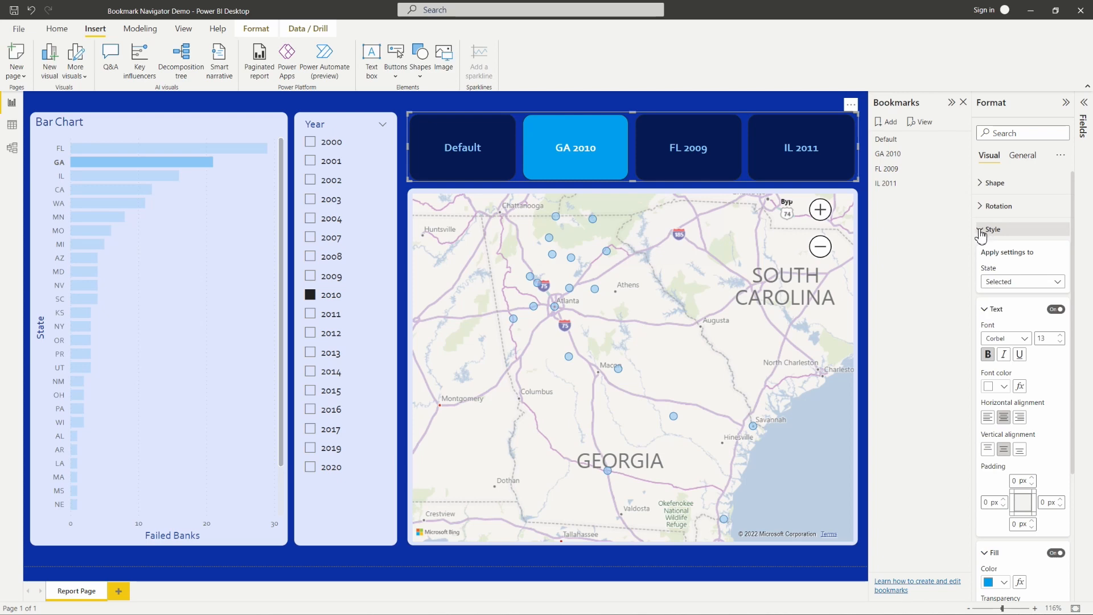
click(980, 231)
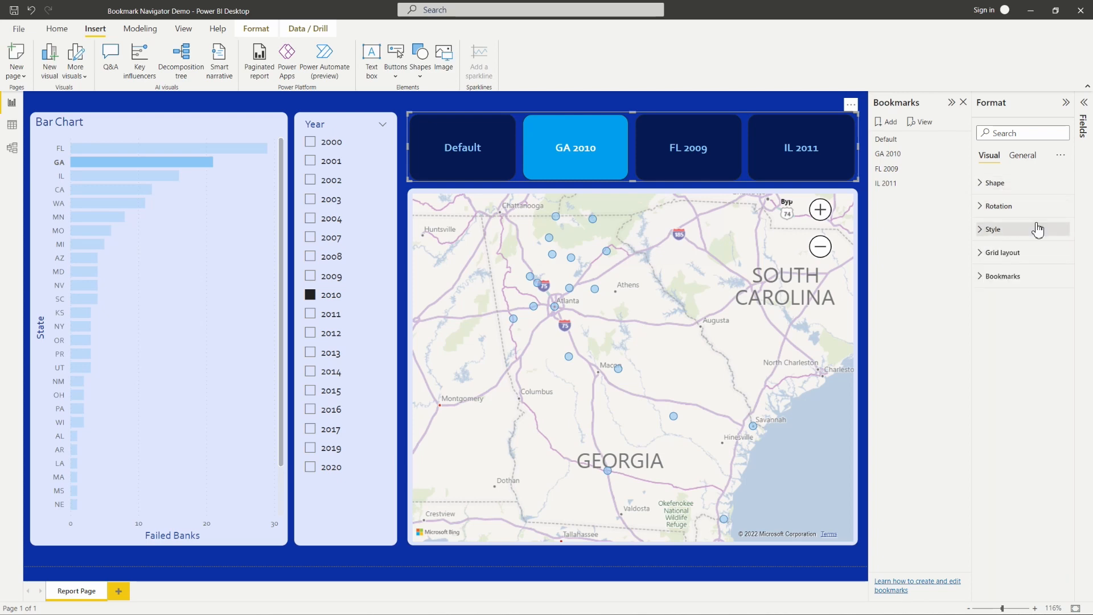
click(979, 255)
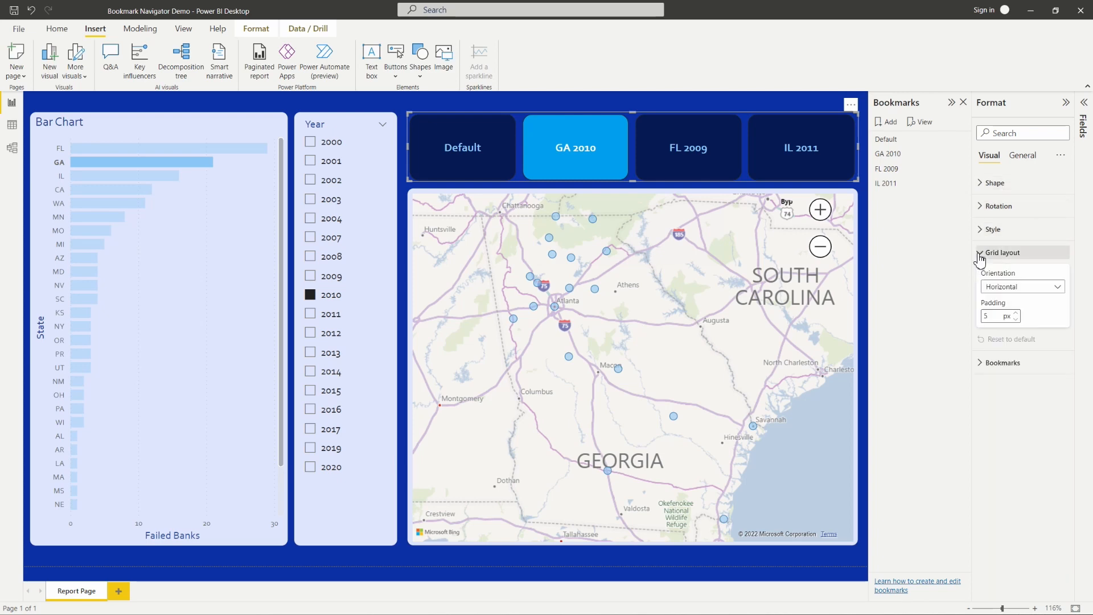
click(1033, 293)
click(1006, 315)
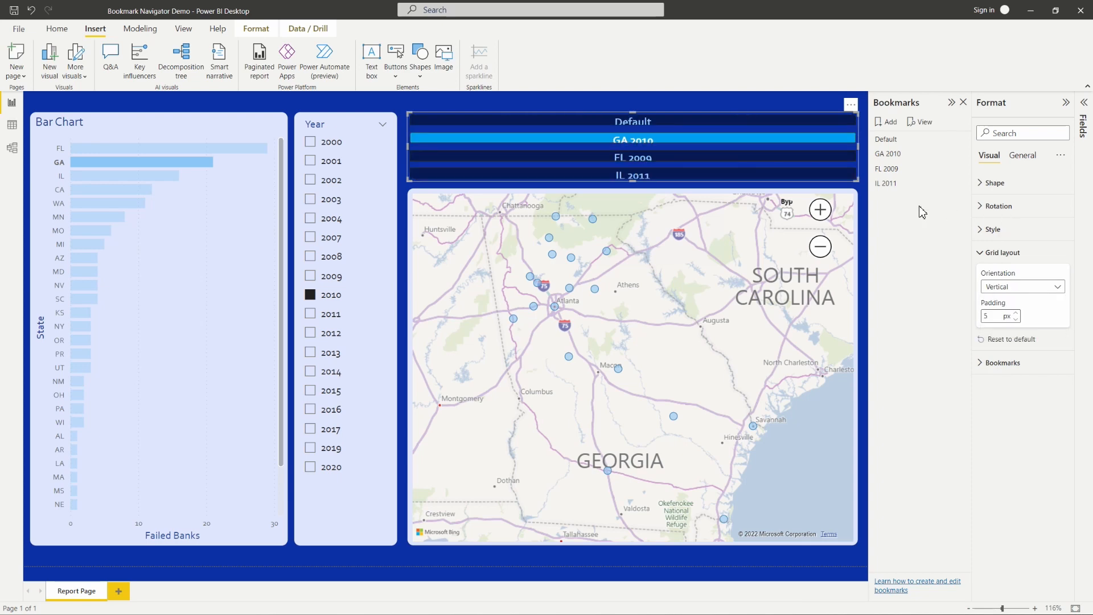
drag(857, 180, 524, 213)
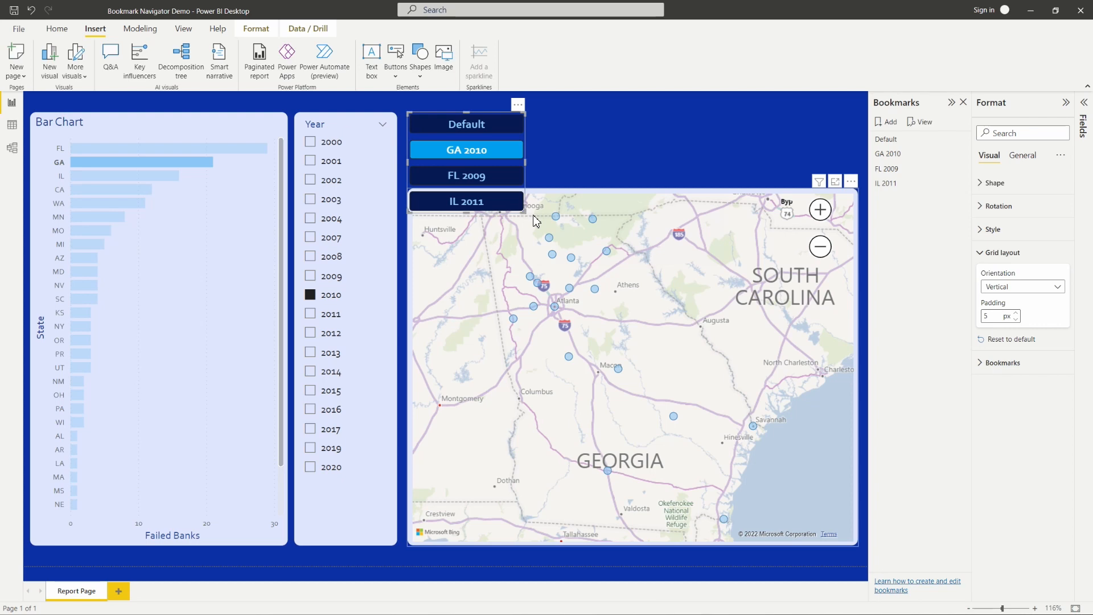
Return the grid layout to Horizontal and stretch the navigator back to the full width above the map.
click(1045, 298)
click(1013, 331)
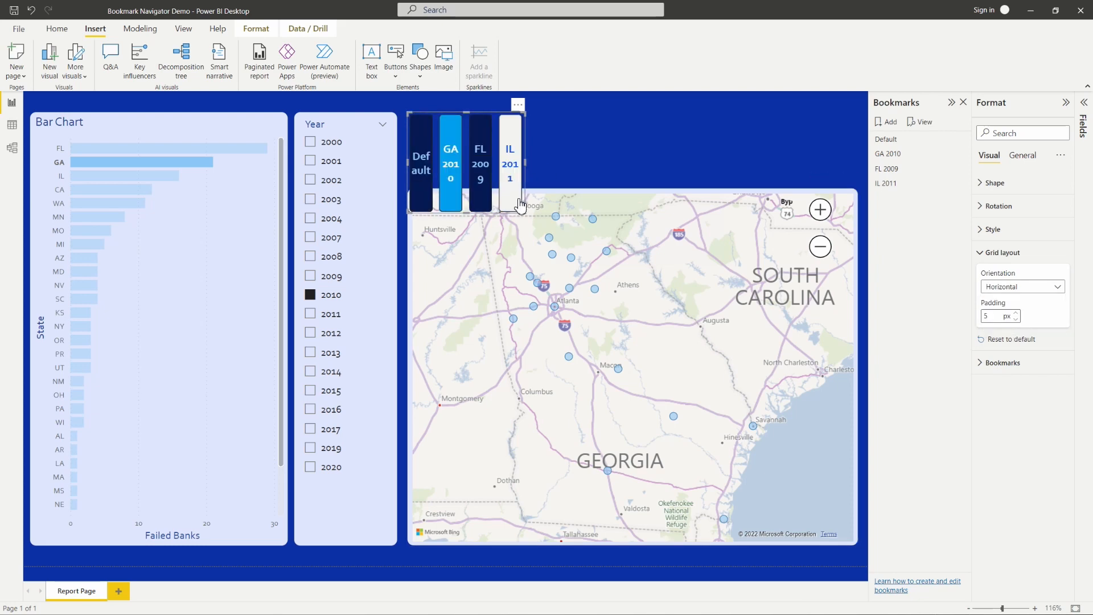
drag(525, 211, 859, 188)
Open the navigator's Bookmarks settings and group the GA 2010 and FL 2009 bookmarks together.
click(980, 258)
click(985, 277)
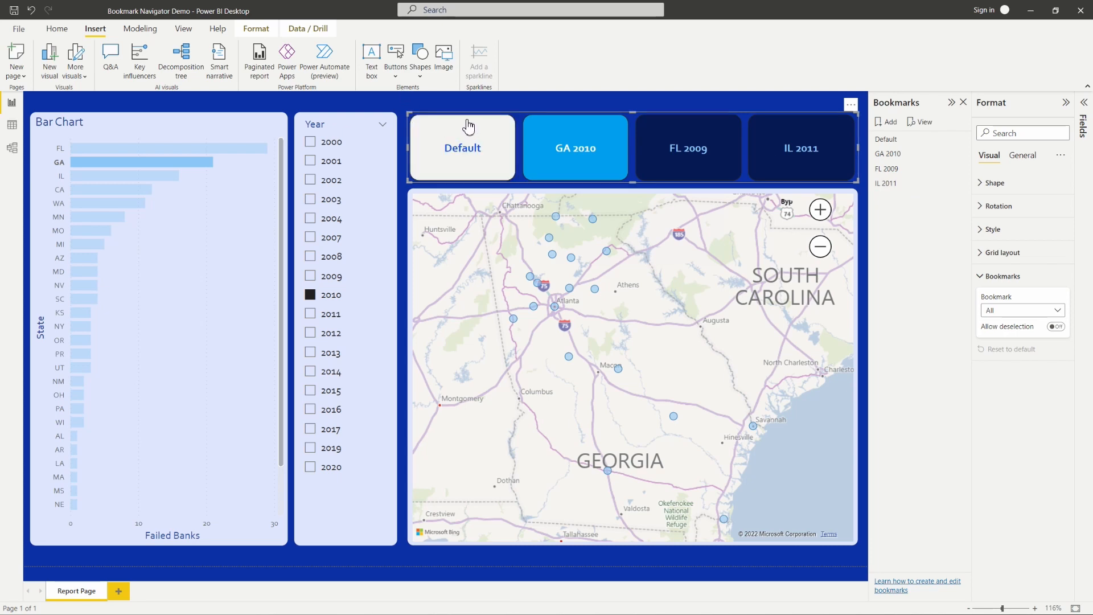
click(898, 160)
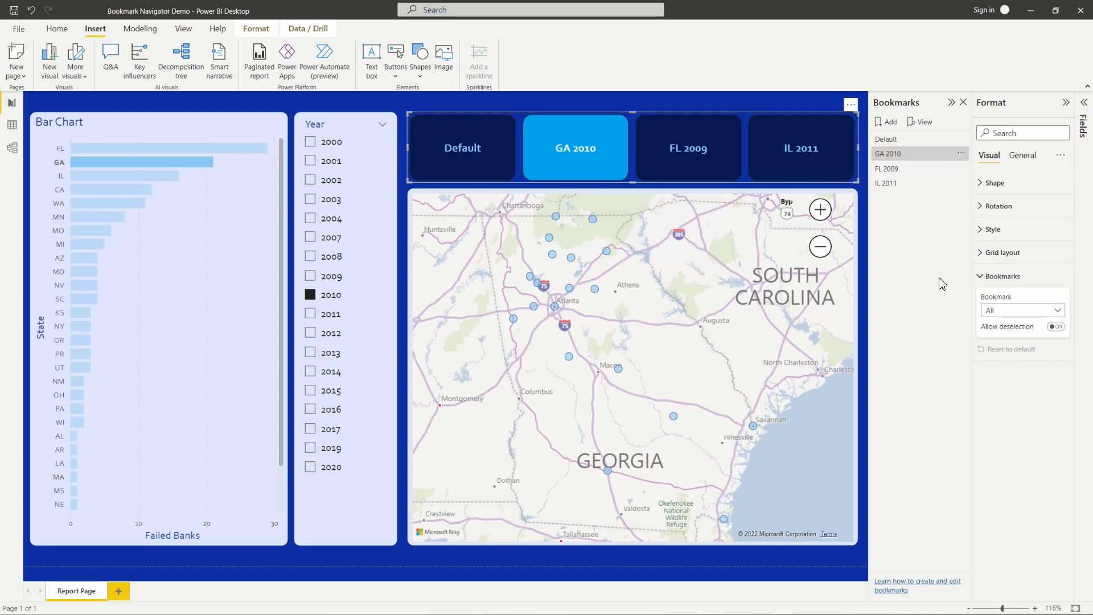
right_click(912, 169)
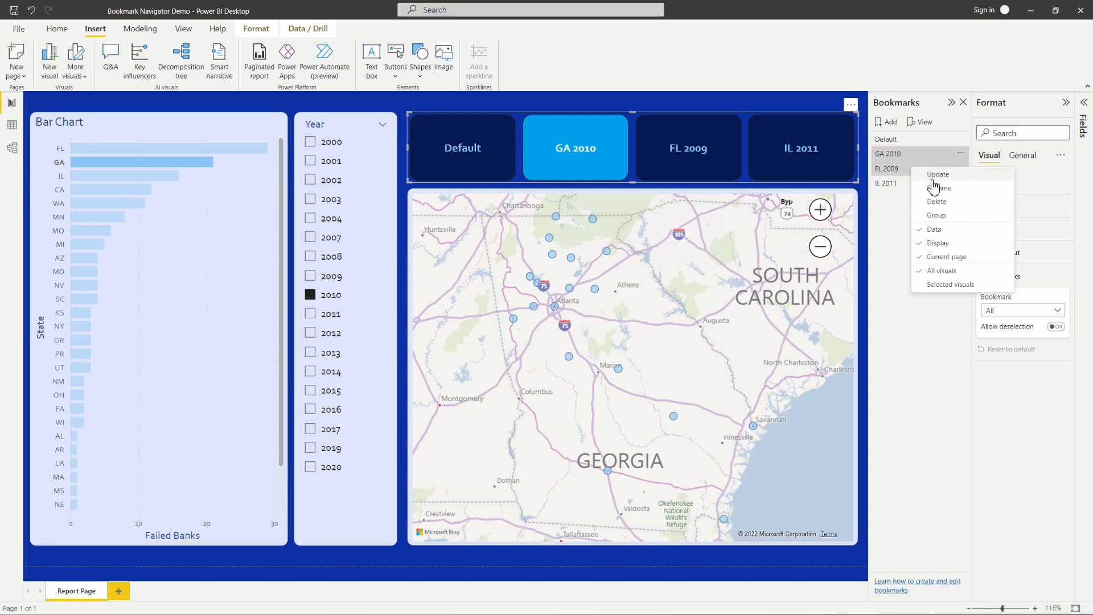
click(937, 215)
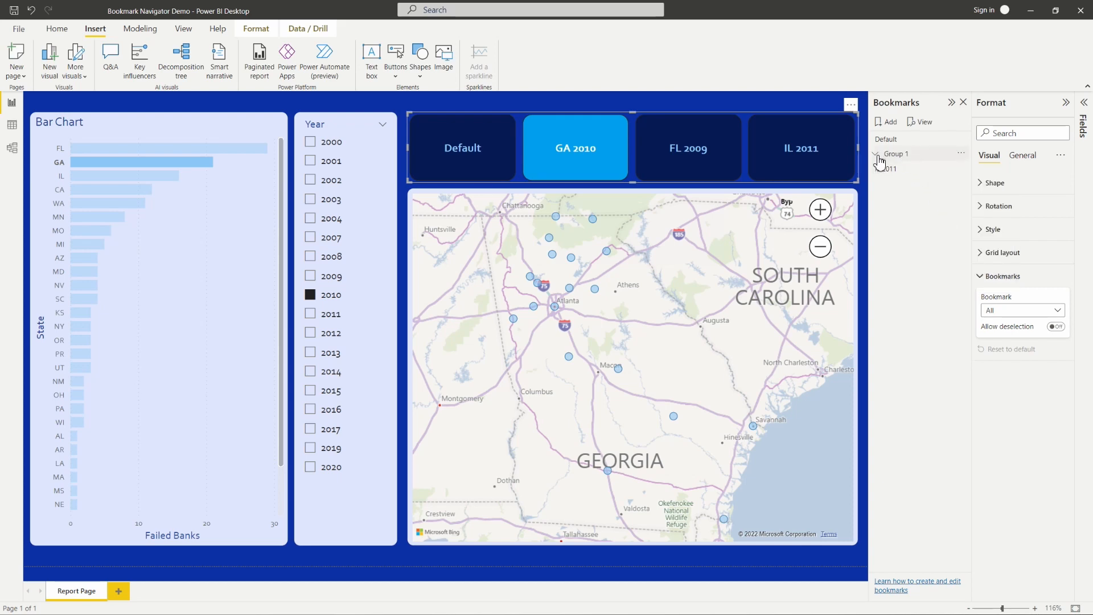
Move the IL 2011 bookmark into the new group and rename the group as States.
click(922, 172)
drag(892, 208, 901, 178)
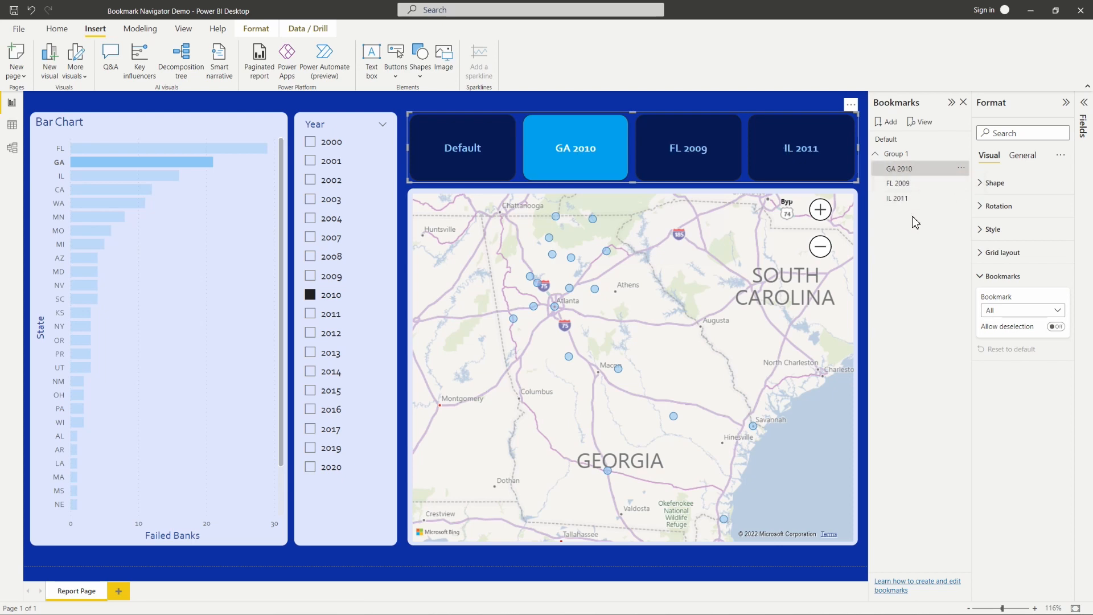
double_click(907, 154)
text(States)
click(937, 267)
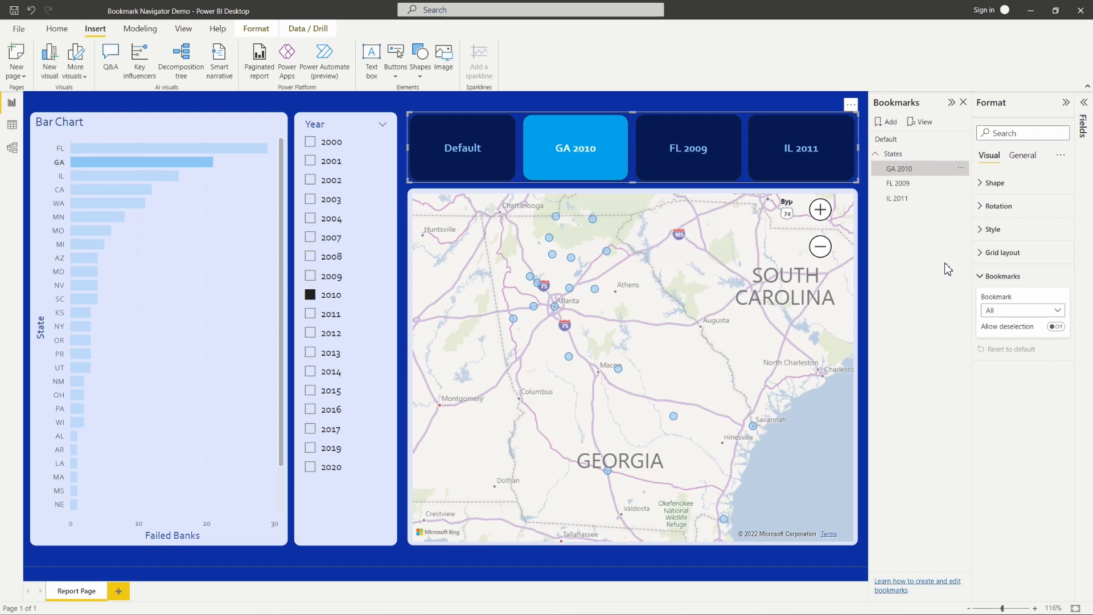
Limit the bookmark navigator to the States group, leaving out the ungrouped Default bookmark.
click(876, 155)
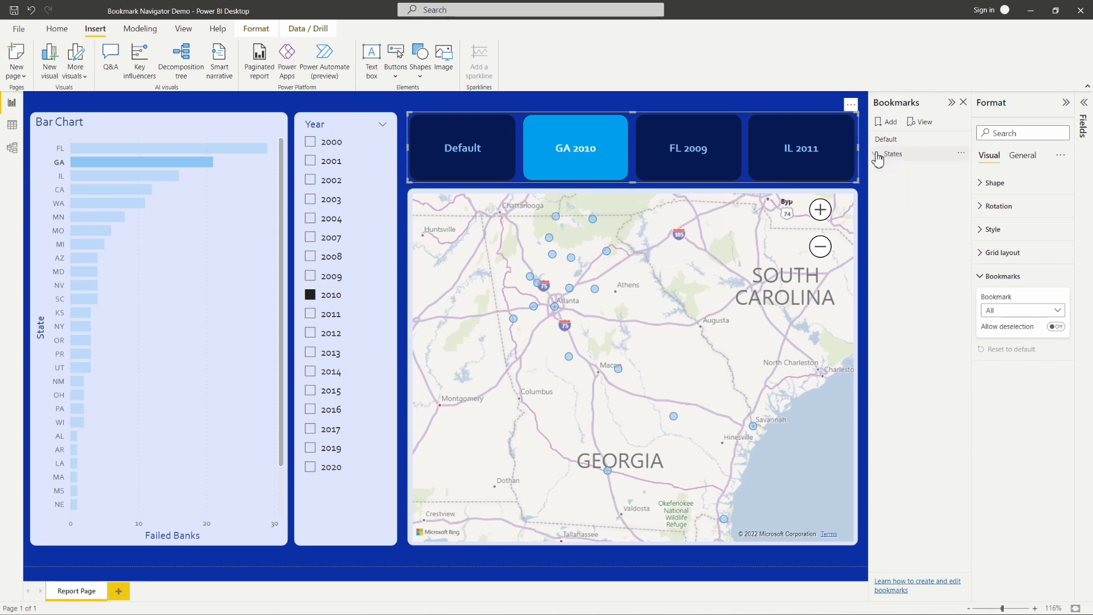
click(876, 154)
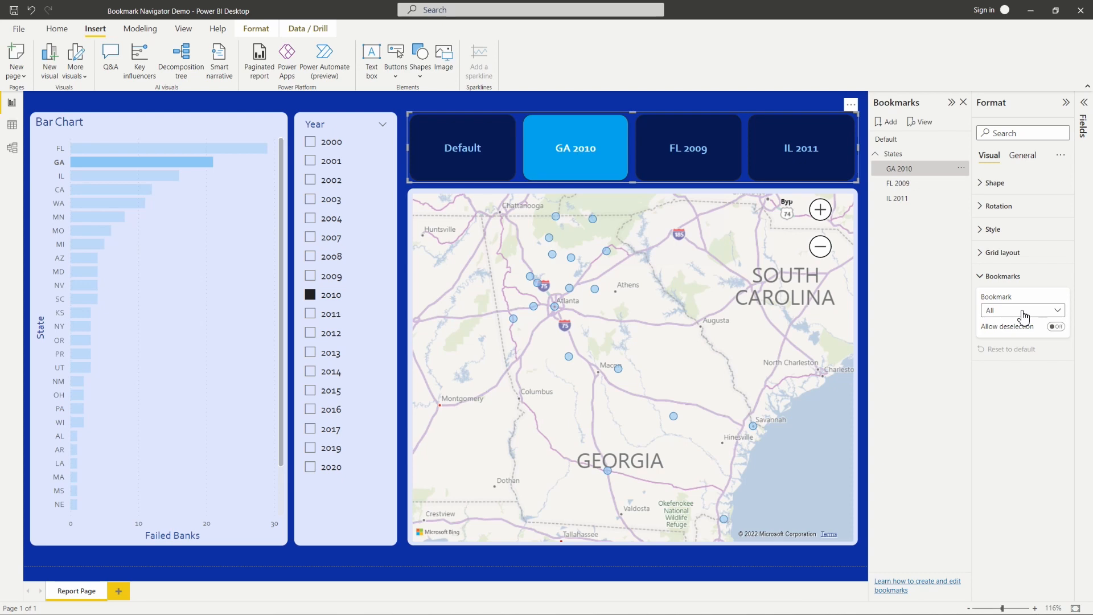
click(1046, 317)
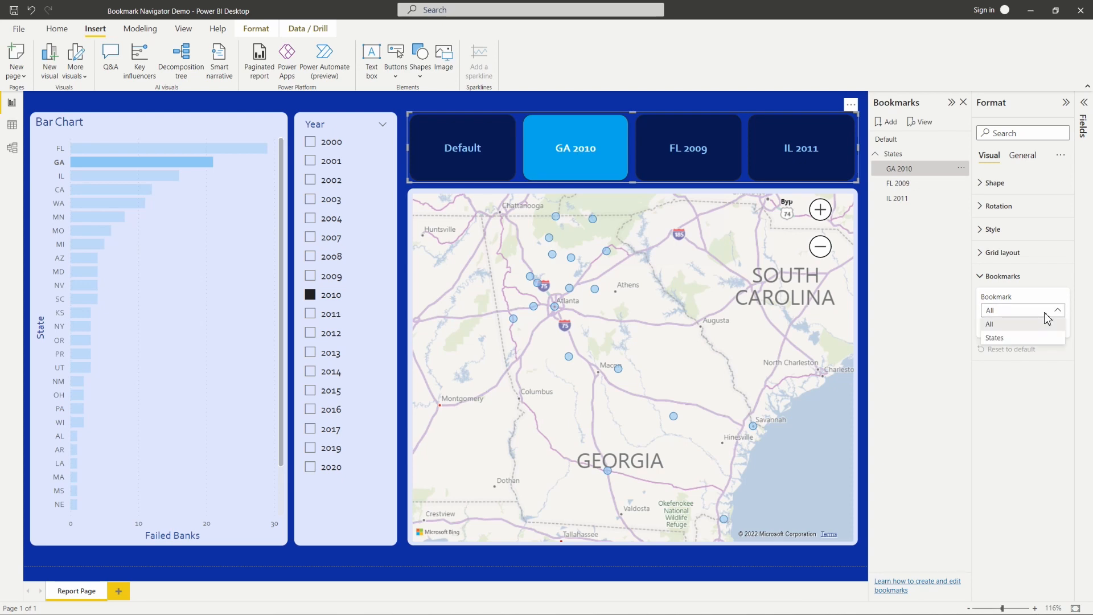
click(995, 339)
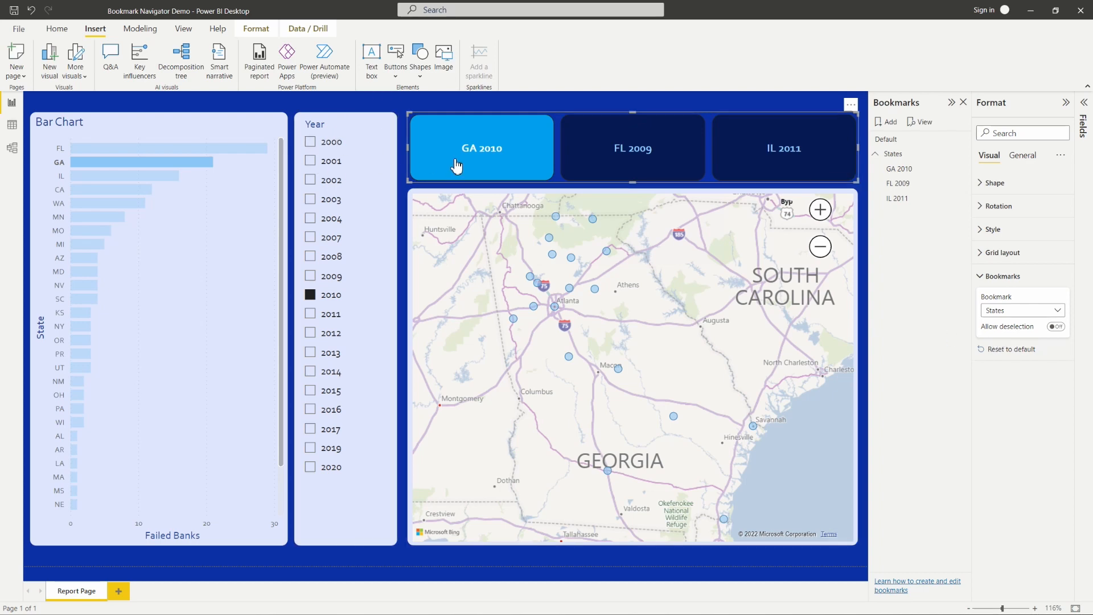
Test the navigator's FL 2009, IL 2011 and GA 2010 buttons.
ctrl+click(632, 143)
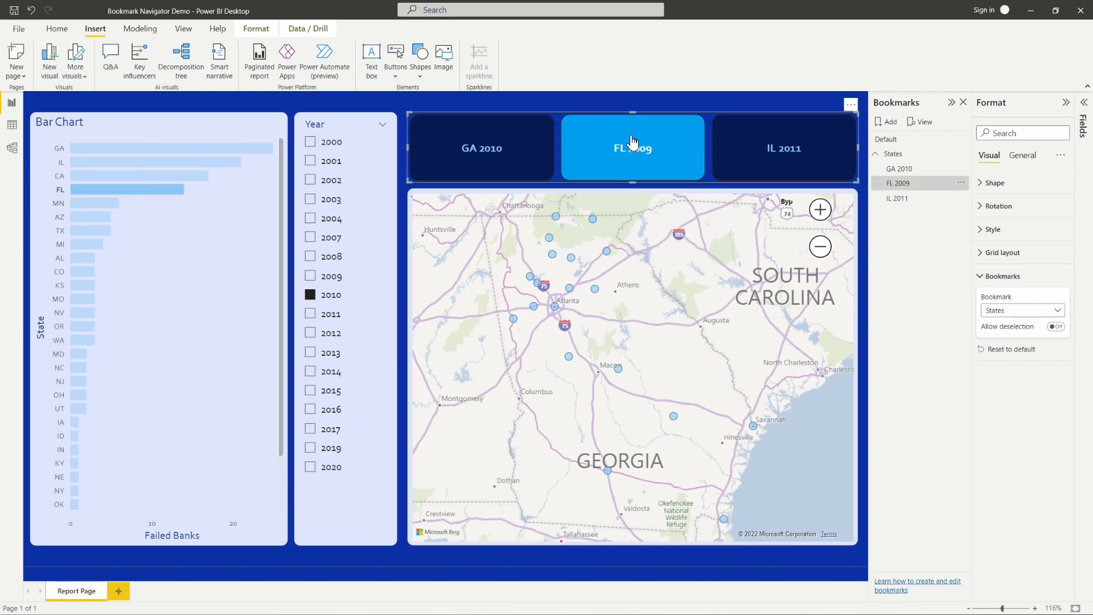
ctrl+click(823, 162)
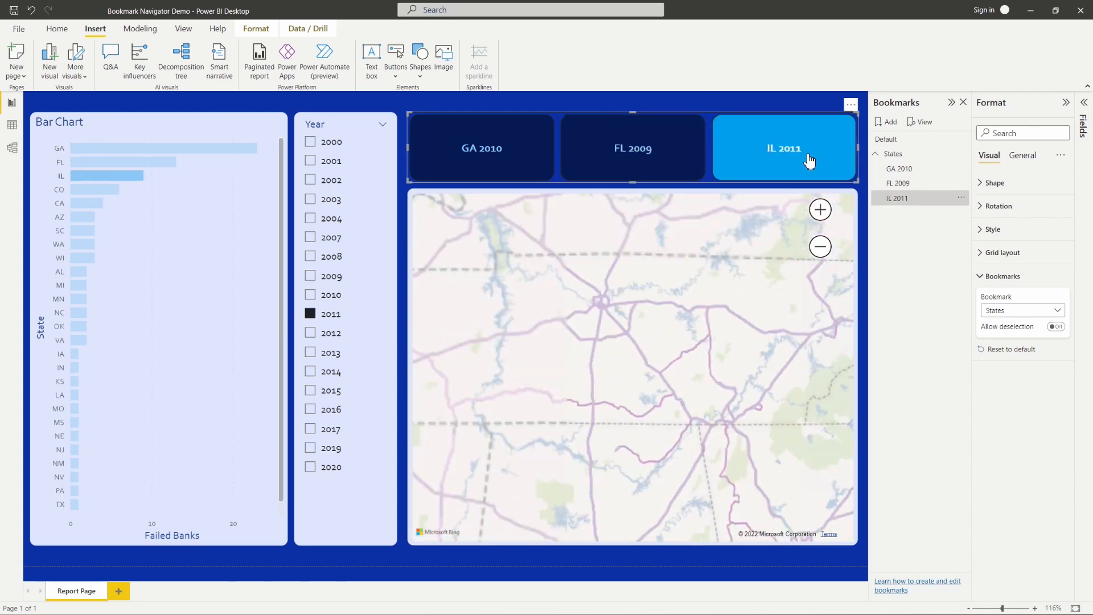
ctrl+click(507, 161)
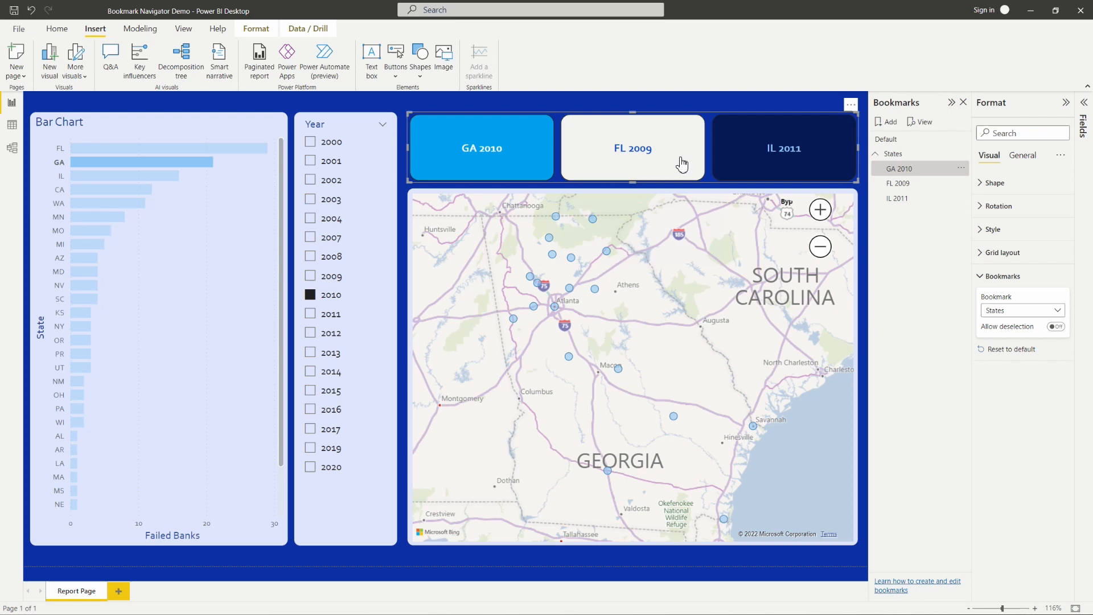
Set the navigator to show All bookmarks and try out its Default, GA 2010, FL 2009 and IL 2011 buttons.
click(1041, 315)
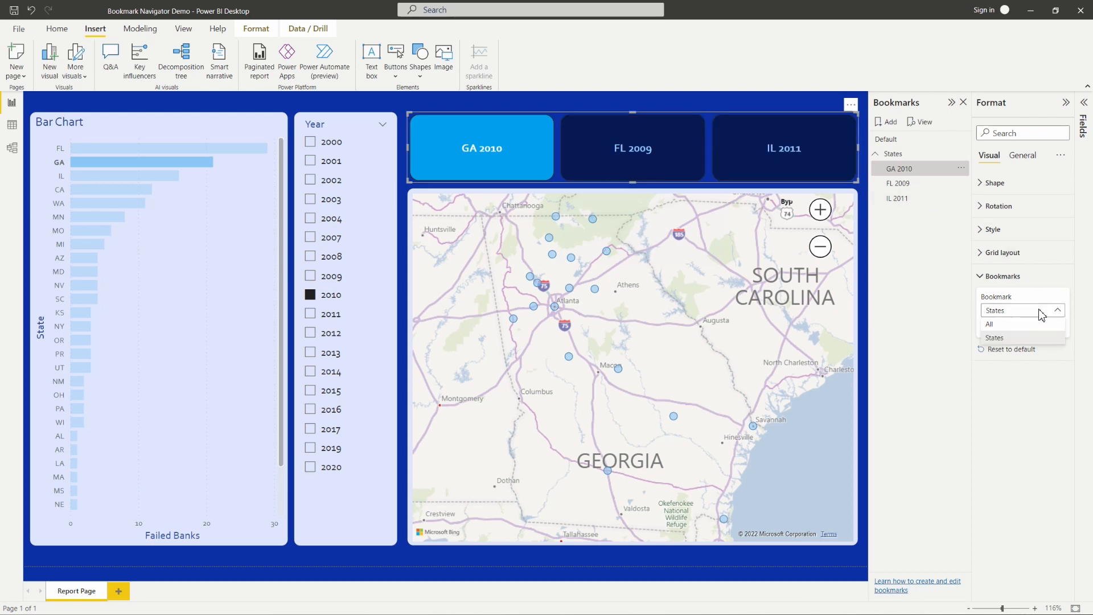
click(1013, 325)
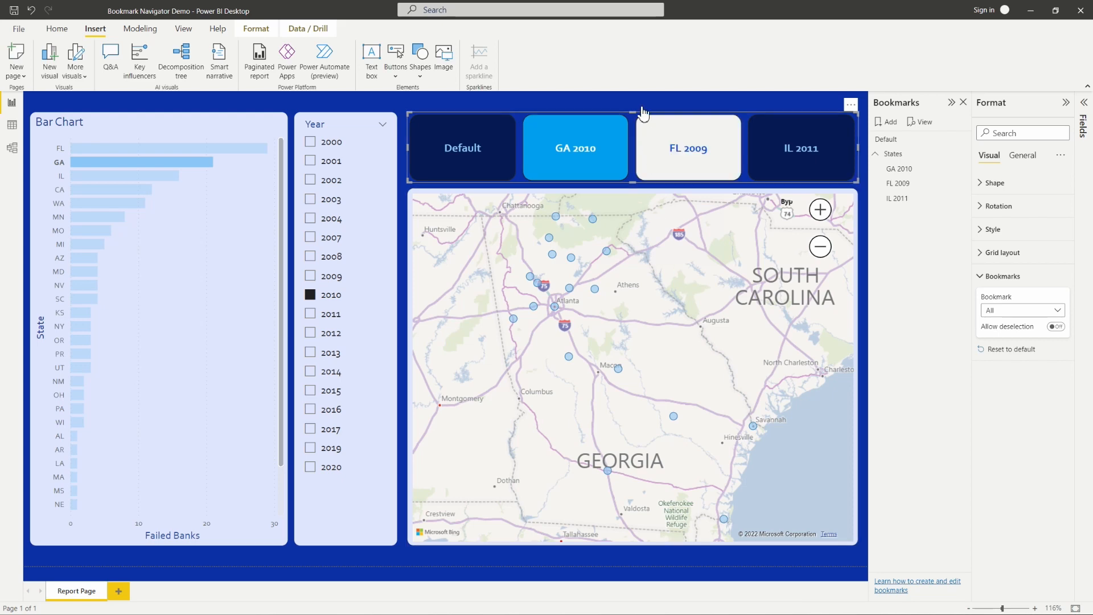
click(488, 142)
click(578, 140)
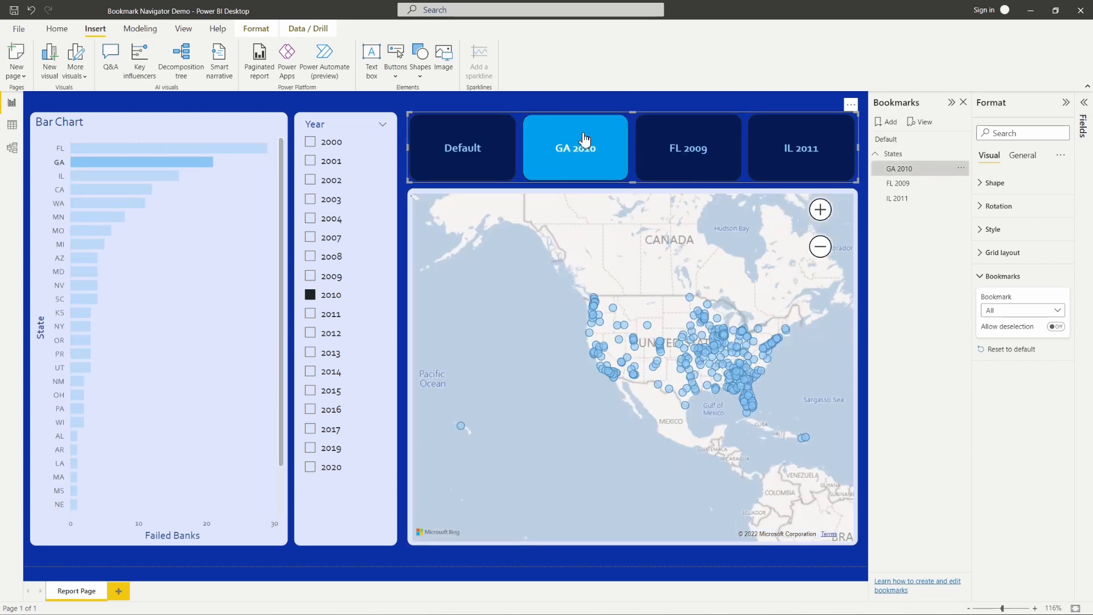
click(679, 139)
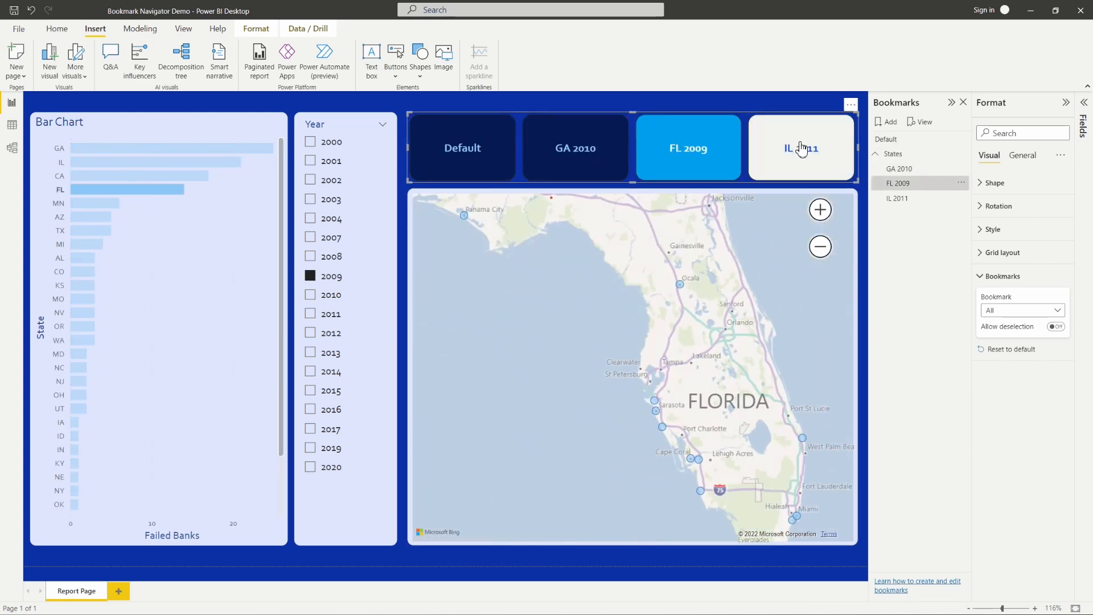
click(811, 145)
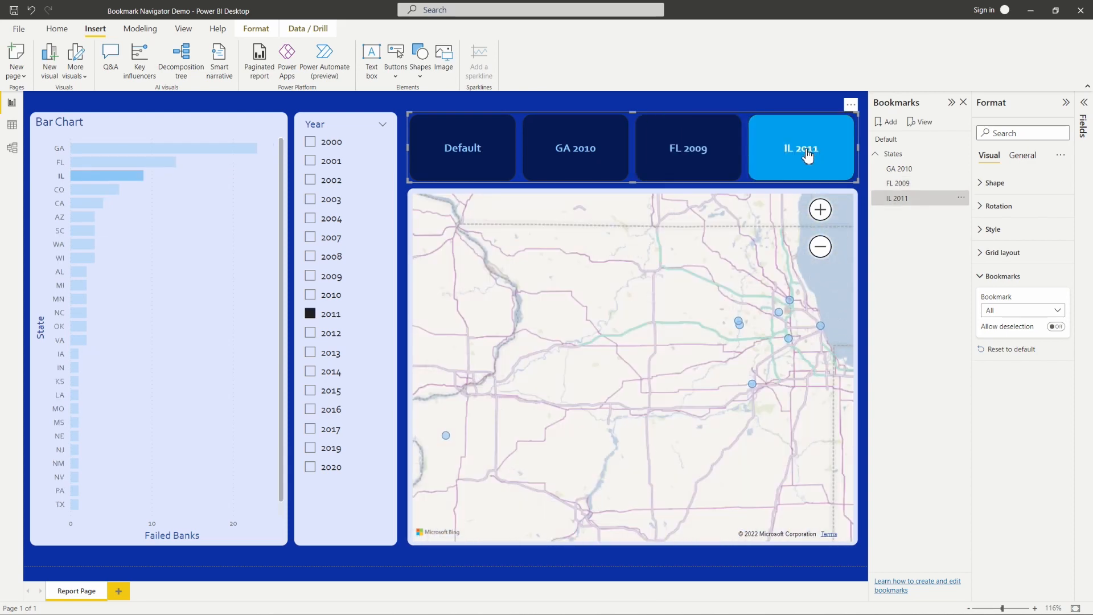